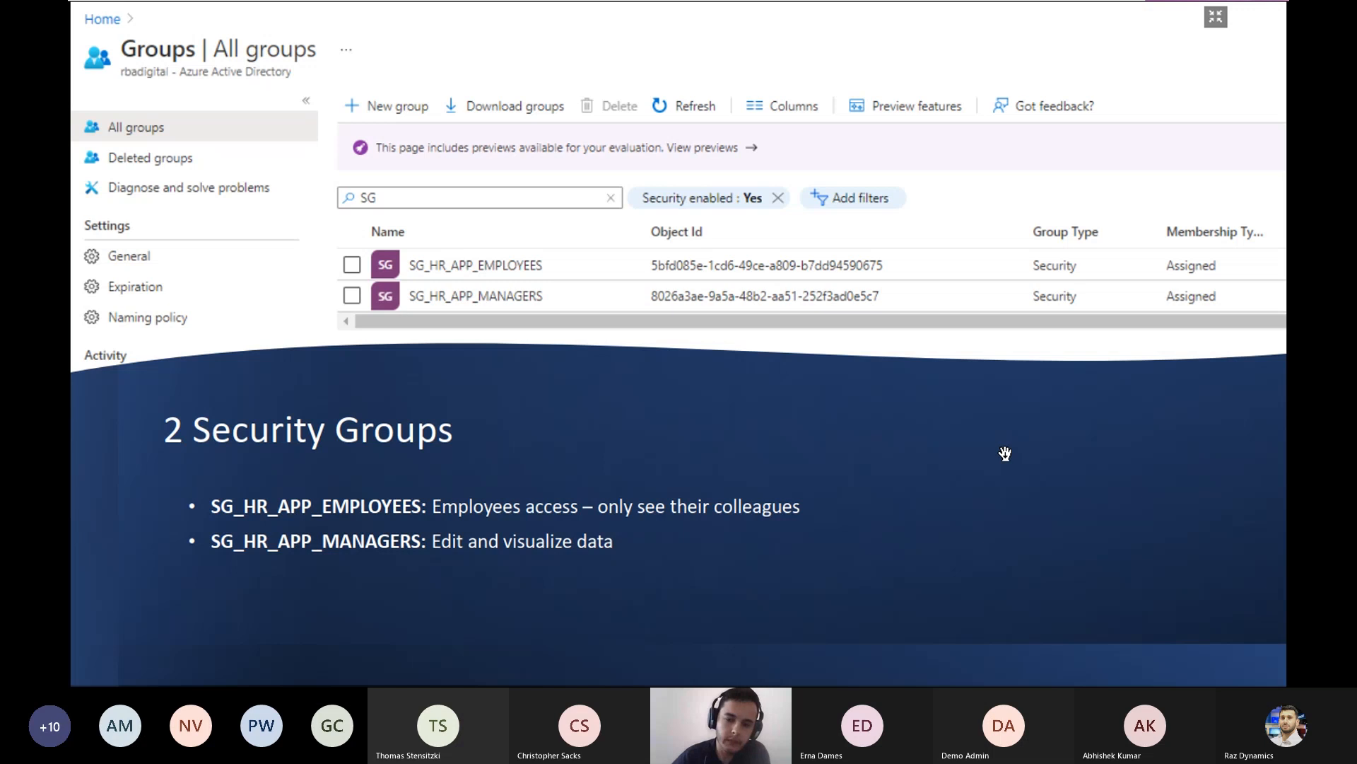
- Advance the presentation to the slide on sharing the app and switch to the browser running the HR Management App
key(Right)
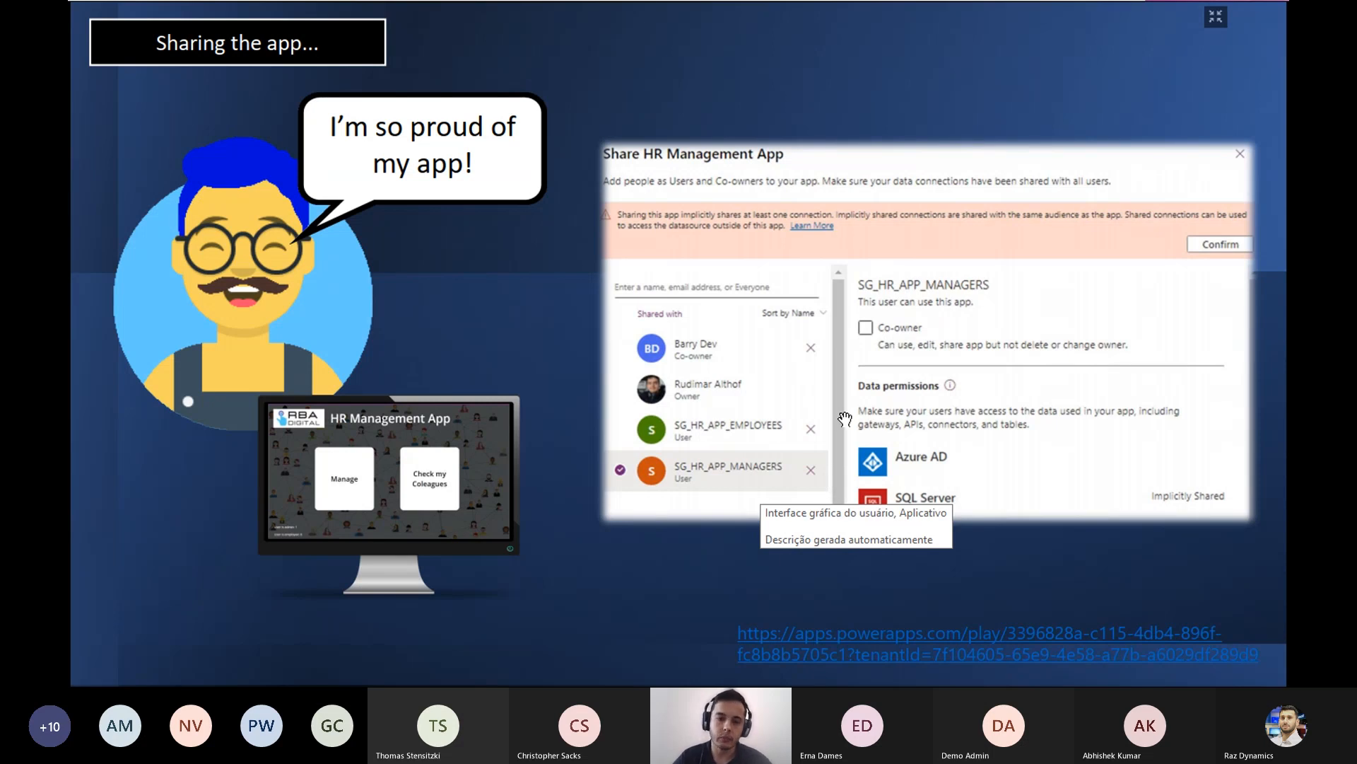
key(alt+Tab)
key(alt+Tab)
key(alt+Tab)
key(alt+Tab)
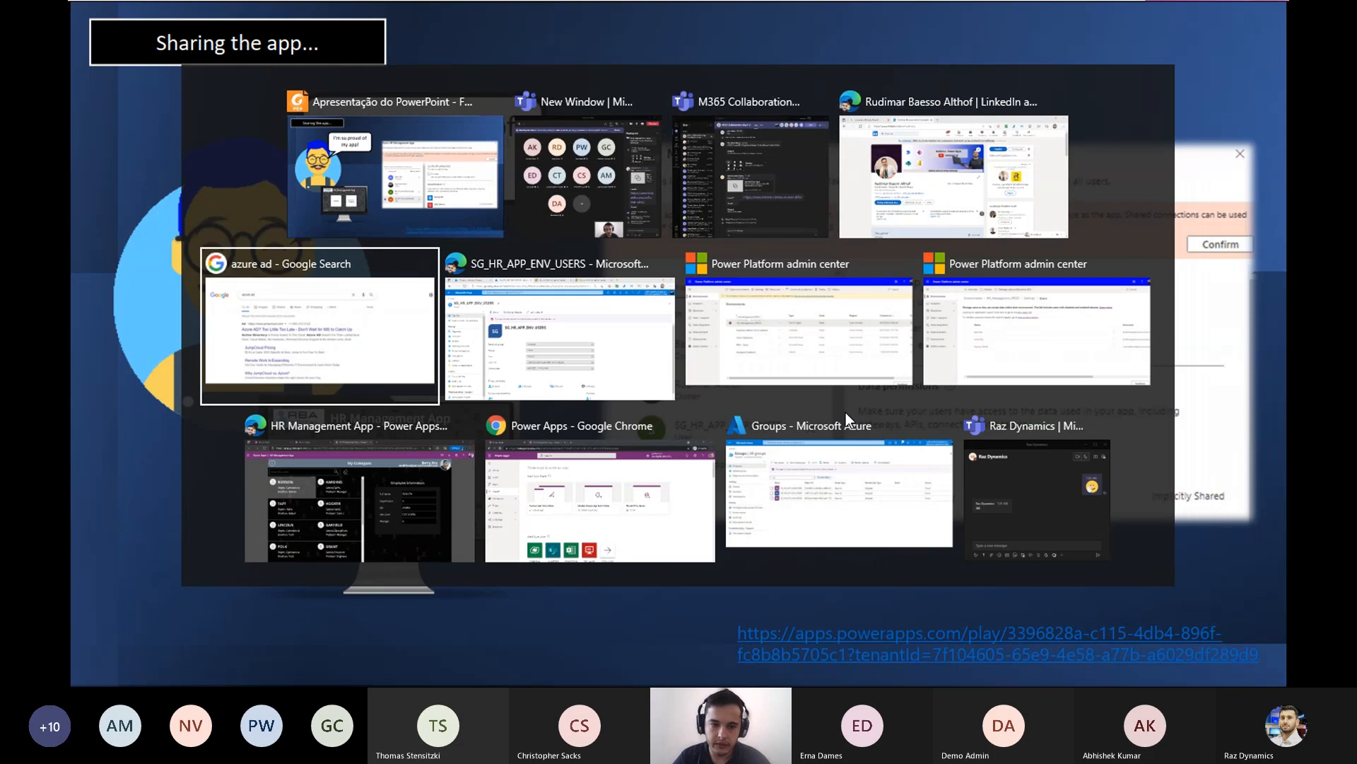
key(alt+Tab)
key(alt+Tab)
key(alt+Tab)
key(alt+Tab)
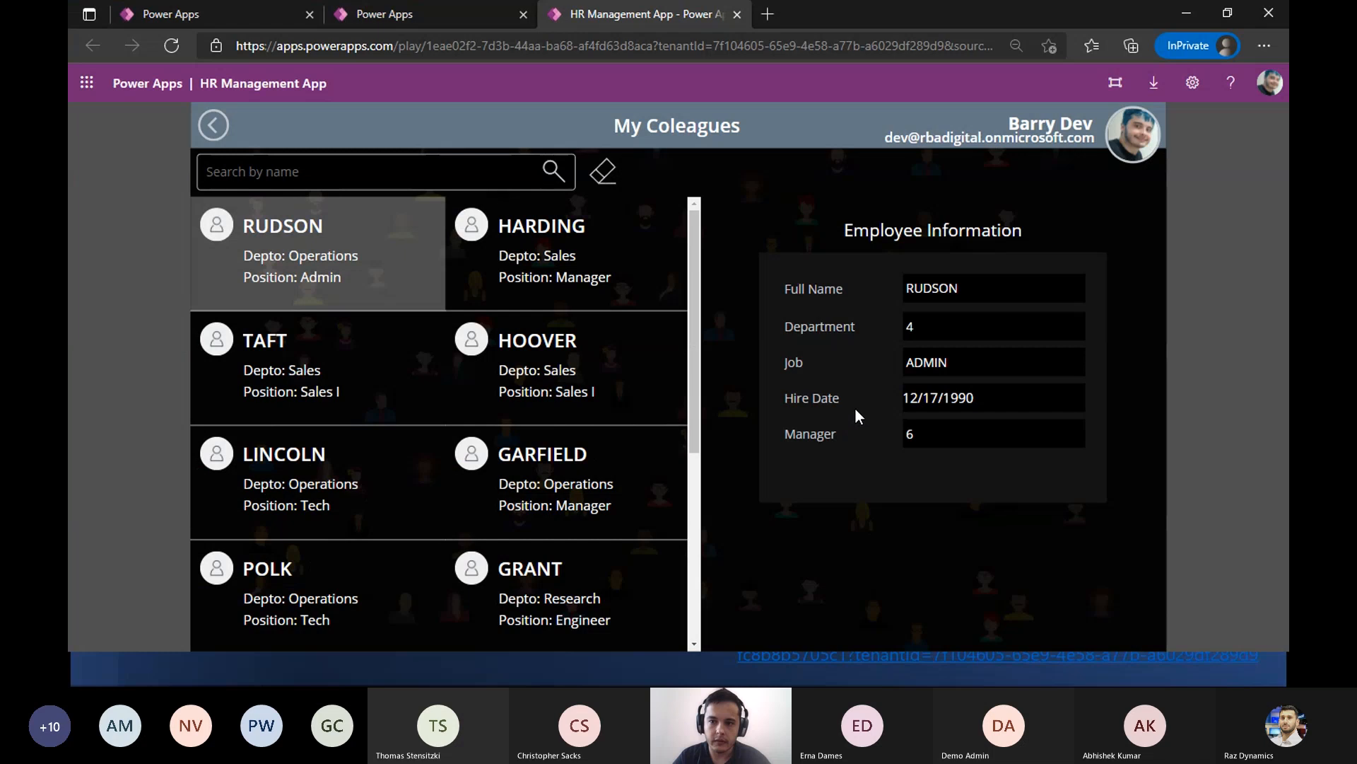
- Return to the app's home screen, open the Manage area and display the Sales manager's employee record
click(214, 124)
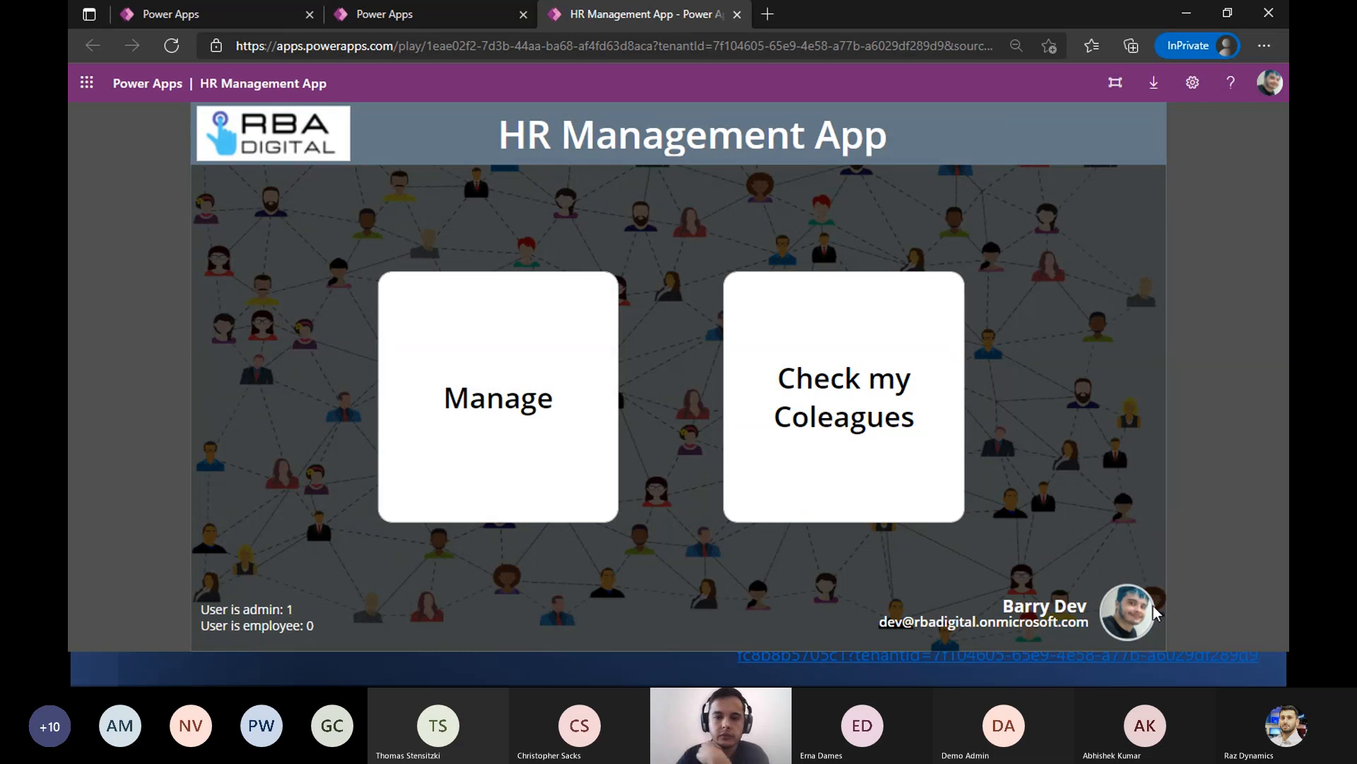
click(543, 445)
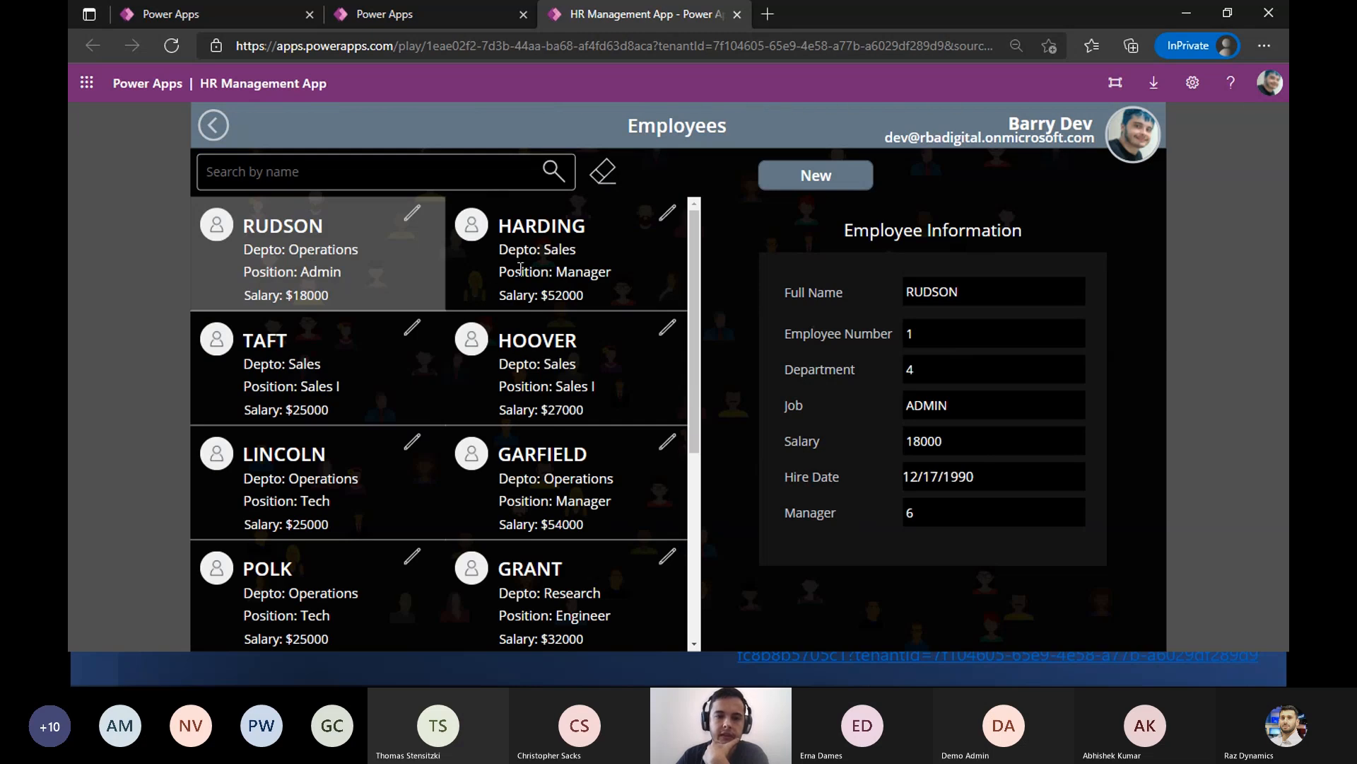
click(490, 274)
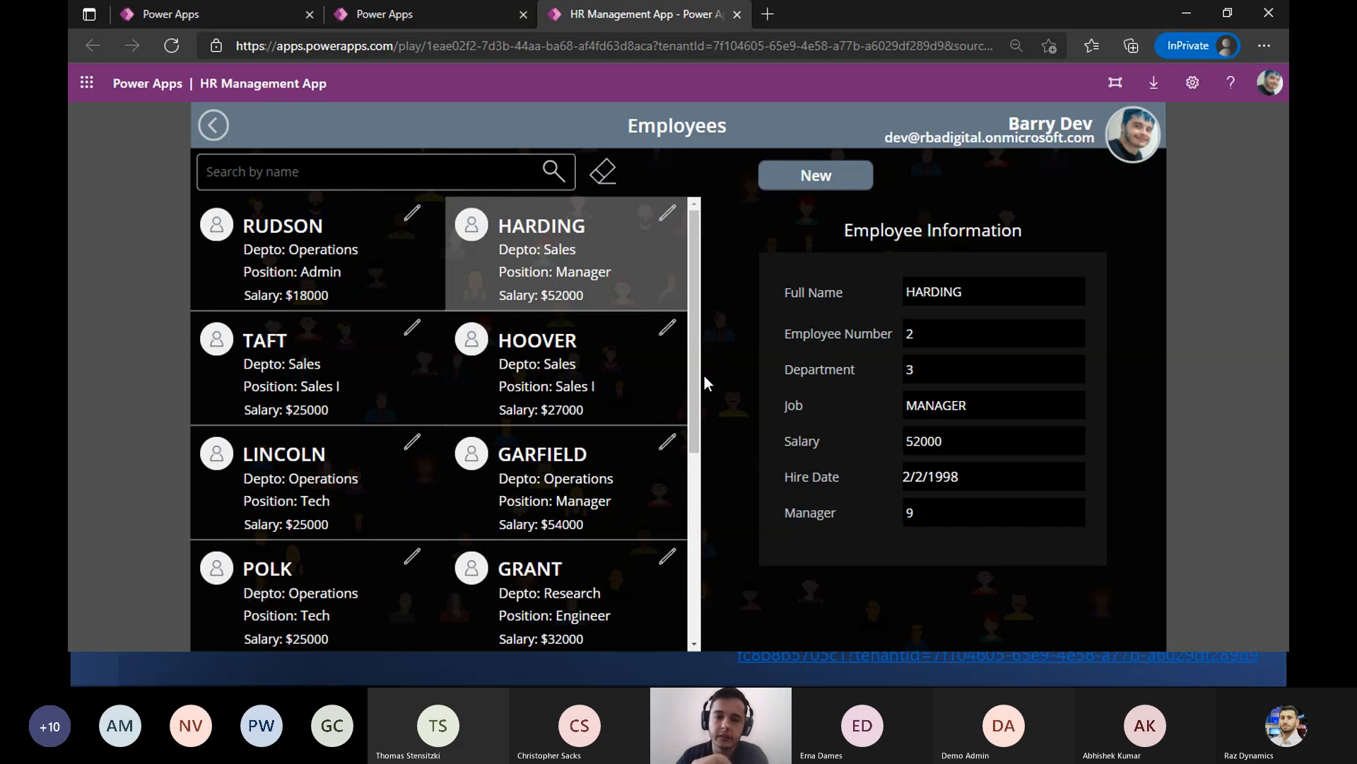
- Set the salary of the Sales I employee earning $27000 to 29000 and save the record
click(666, 330)
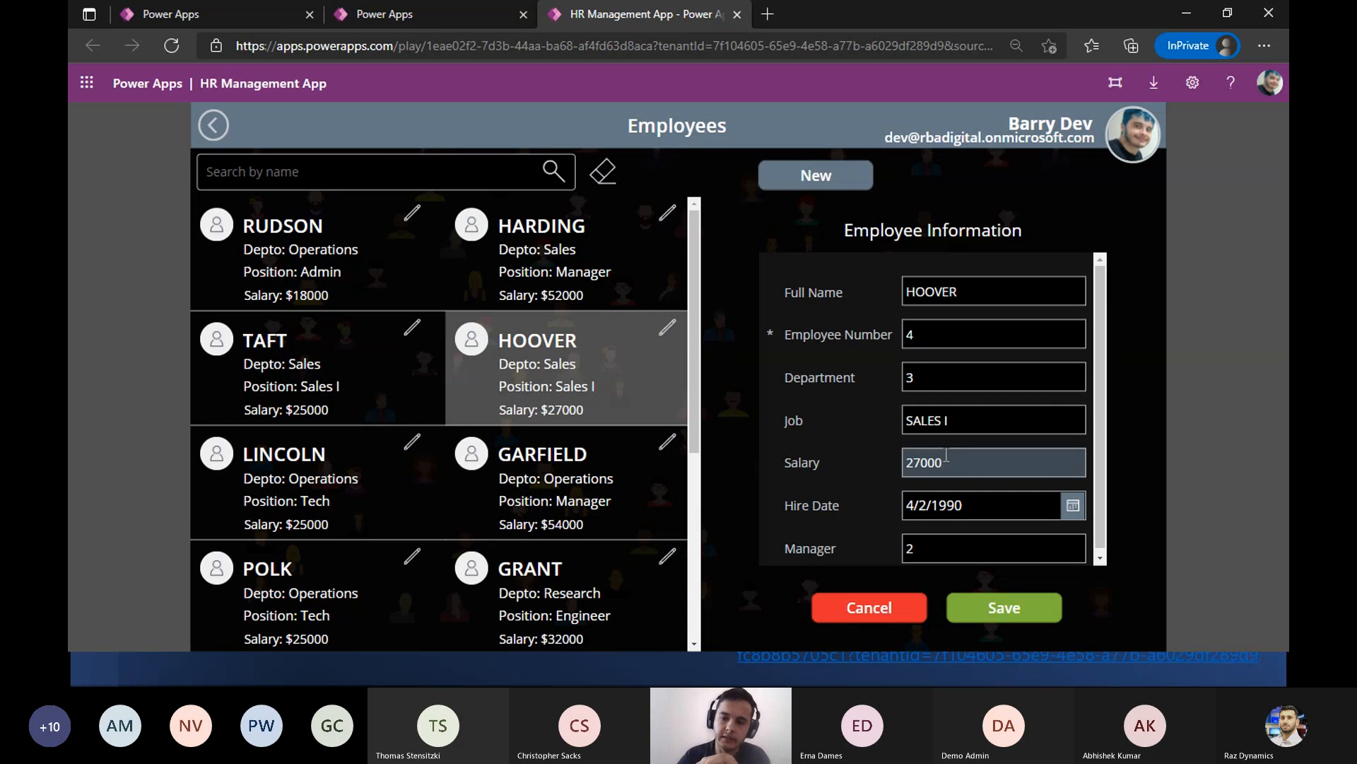
click(923, 467)
key(BackSpace)
text(9)
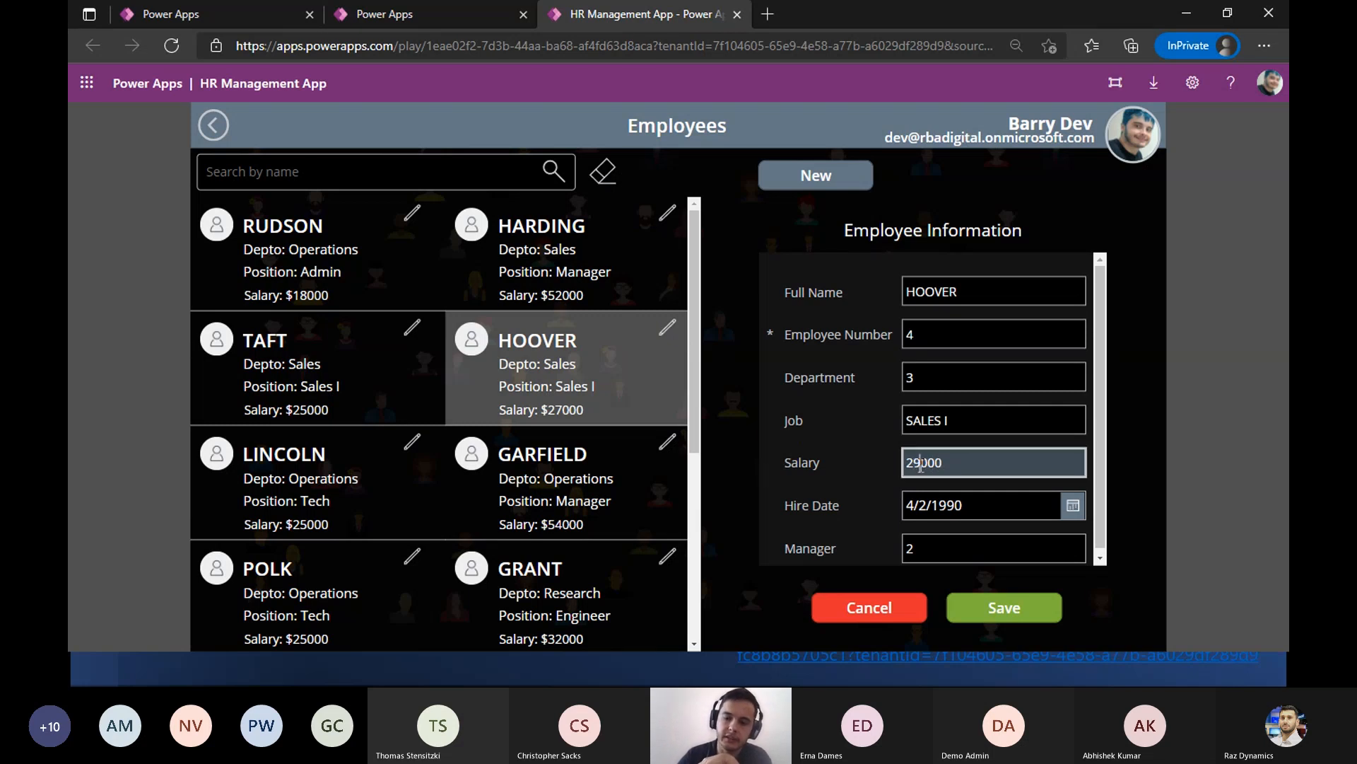
click(1003, 606)
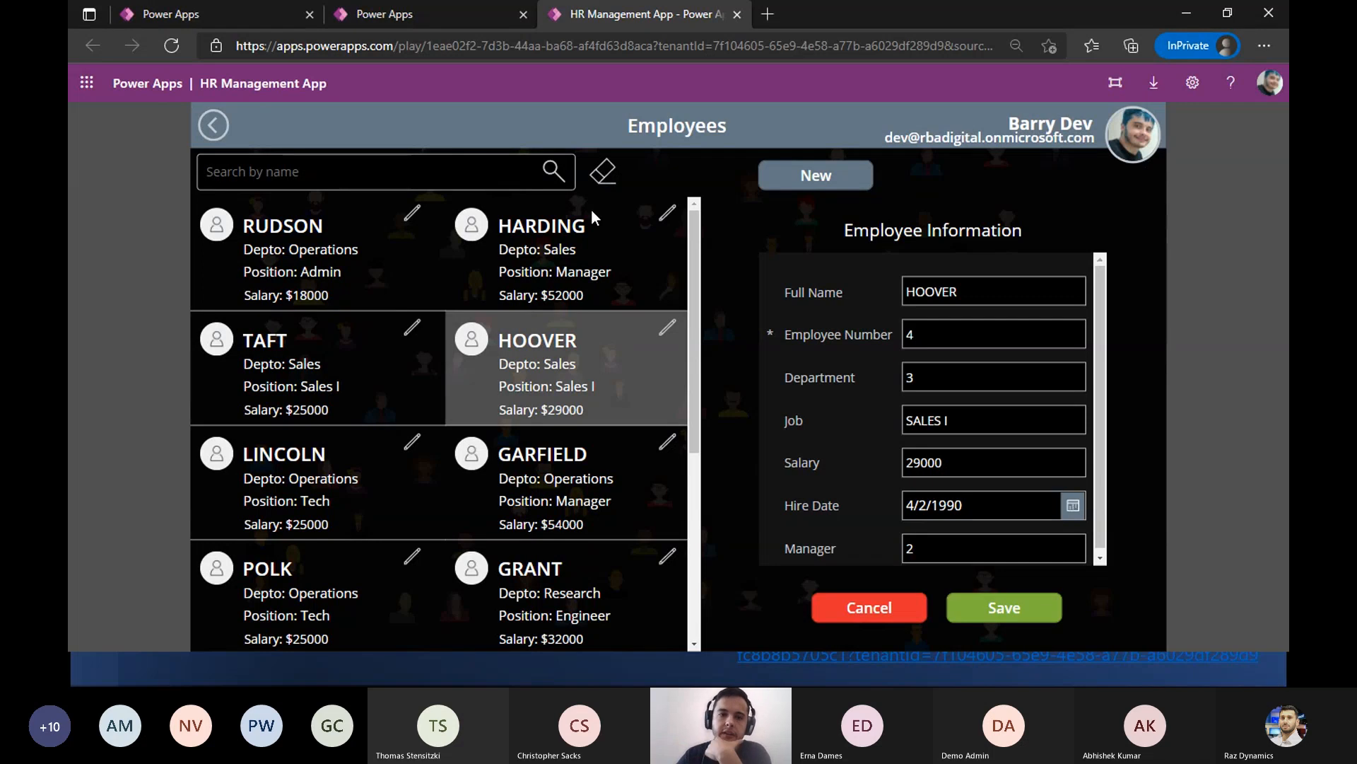
- Open the Check my Coleagues area from the home screen and view the Sales manager's read-only information
click(215, 125)
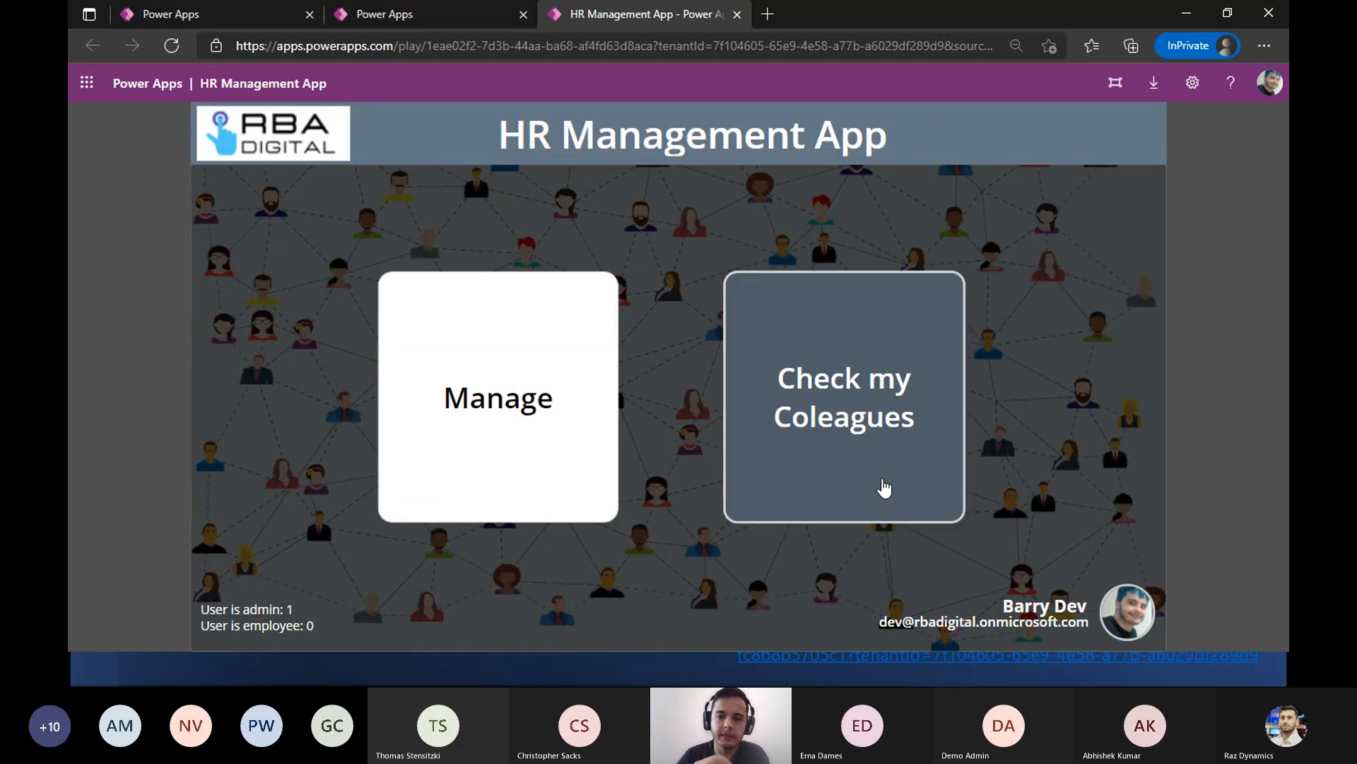
click(884, 487)
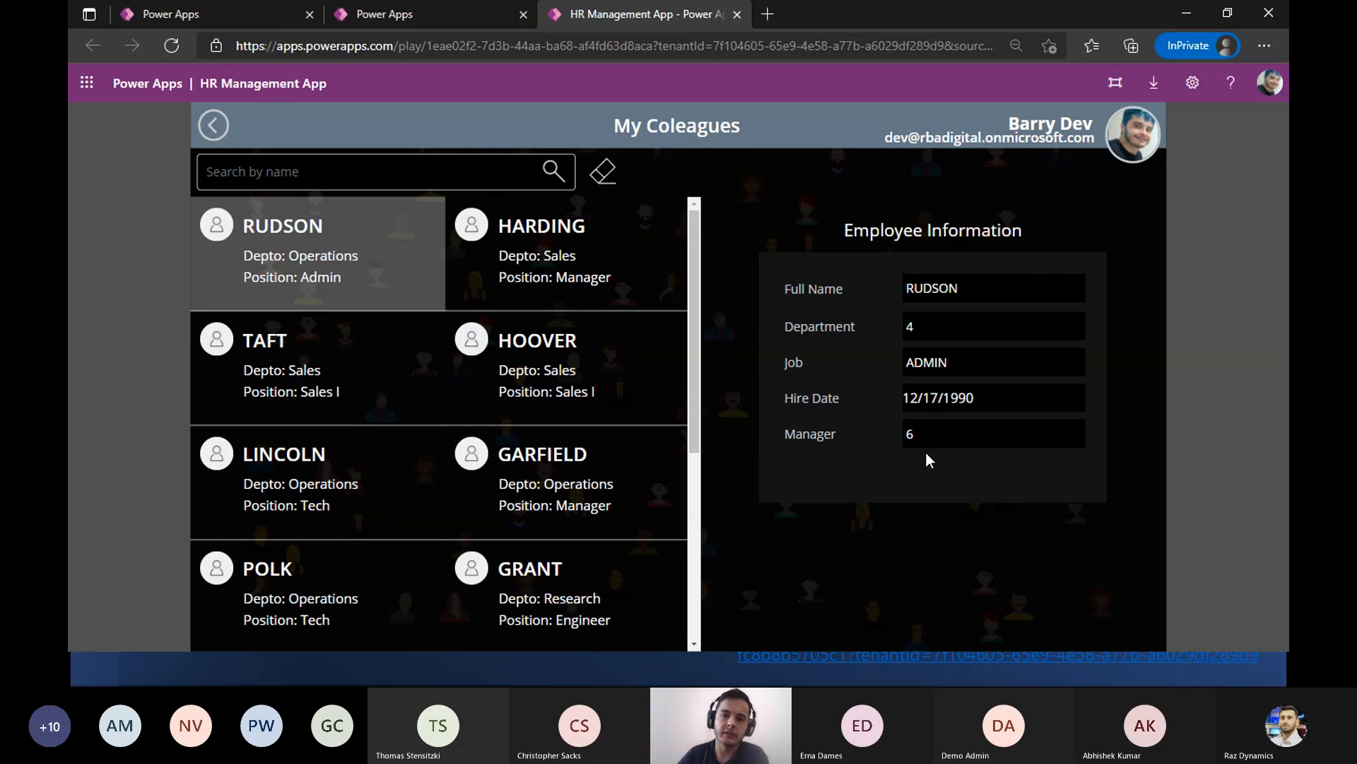
click(619, 391)
click(509, 271)
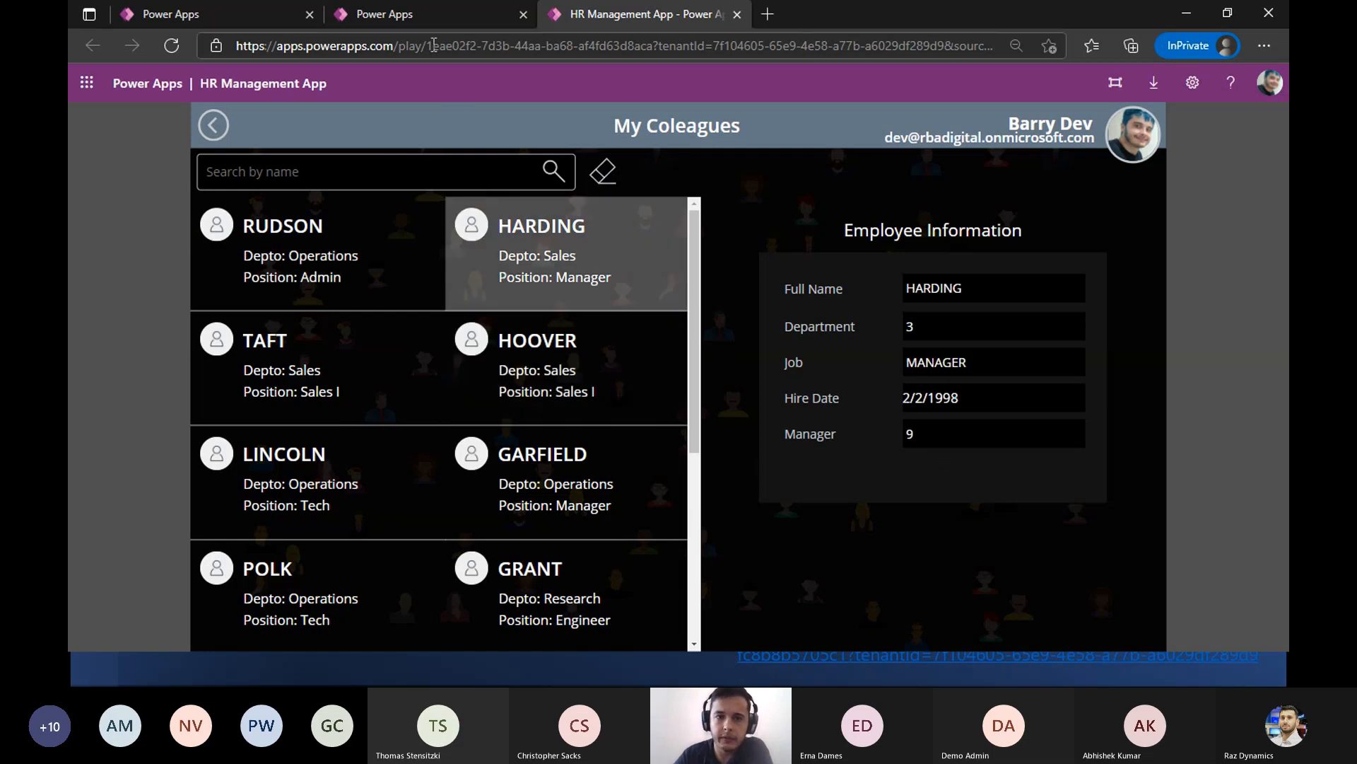
- Examine the App object's OnStart formula in the canvas editor, including managersGroupID, User().Email and the AzureAD.CheckMemberGroupsV2 call
click(428, 15)
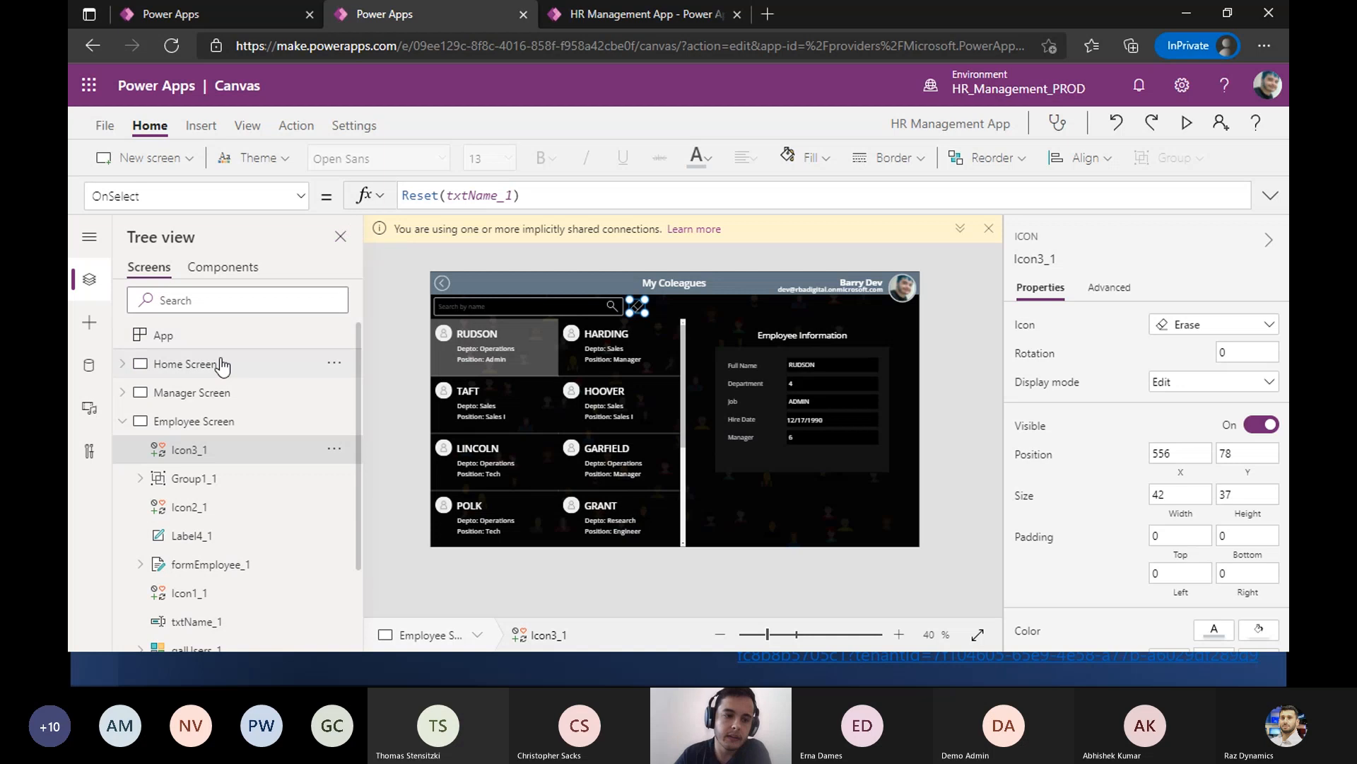
click(200, 343)
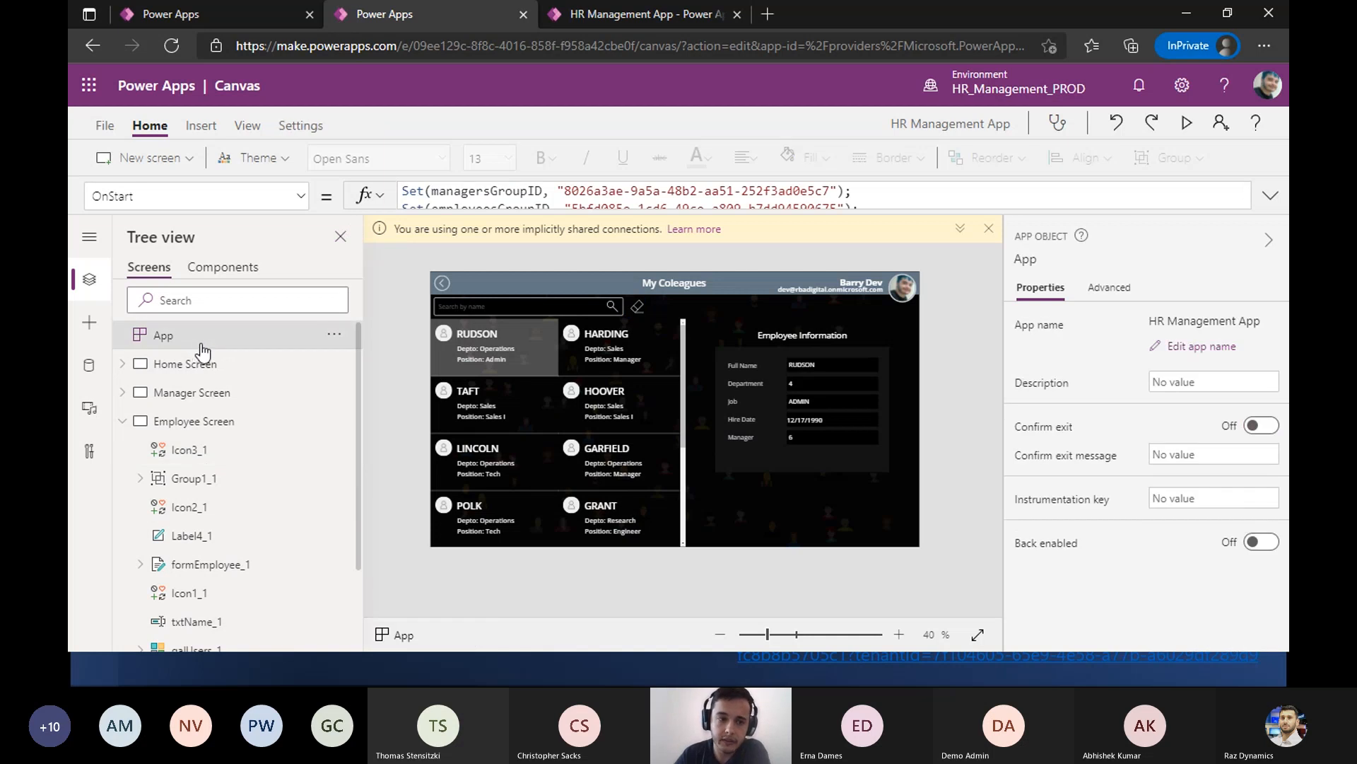
drag(456, 210, 488, 393)
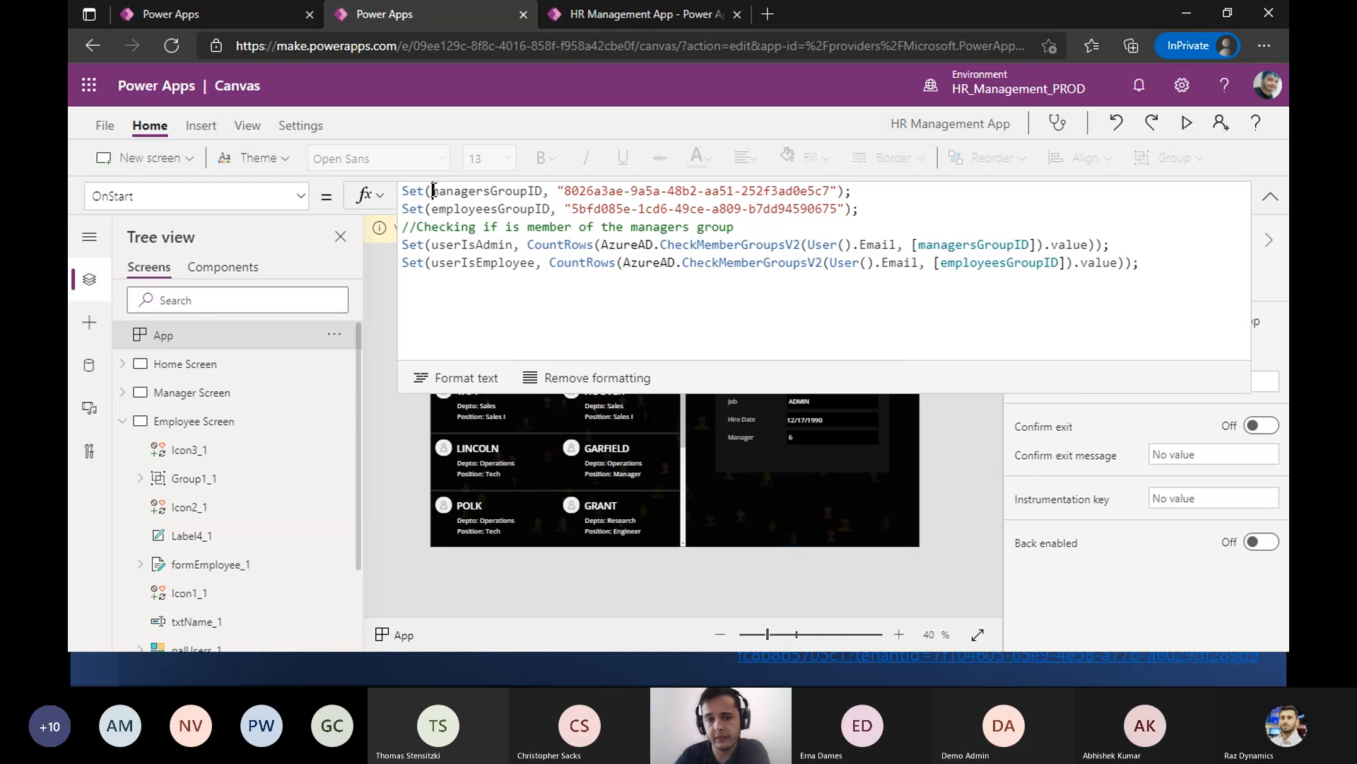
drag(427, 192, 536, 195)
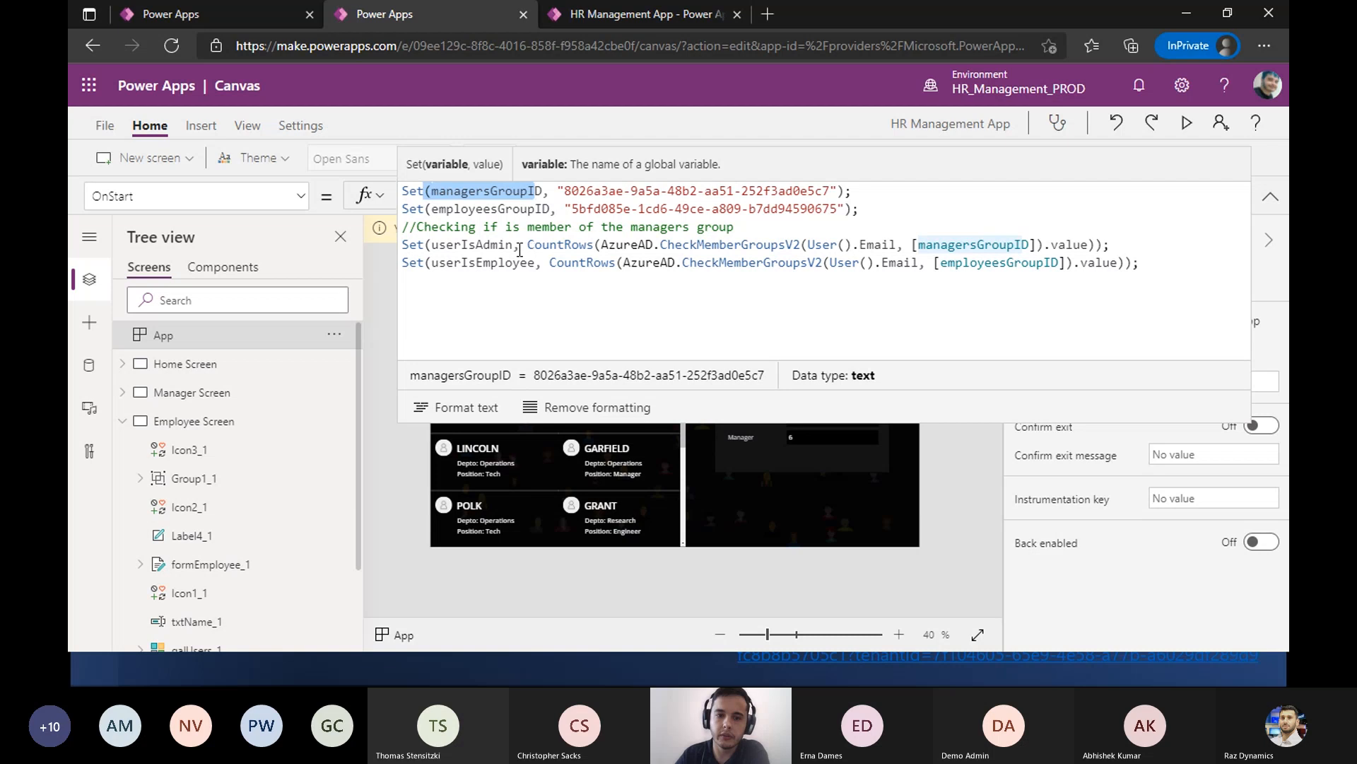
drag(809, 244, 896, 244)
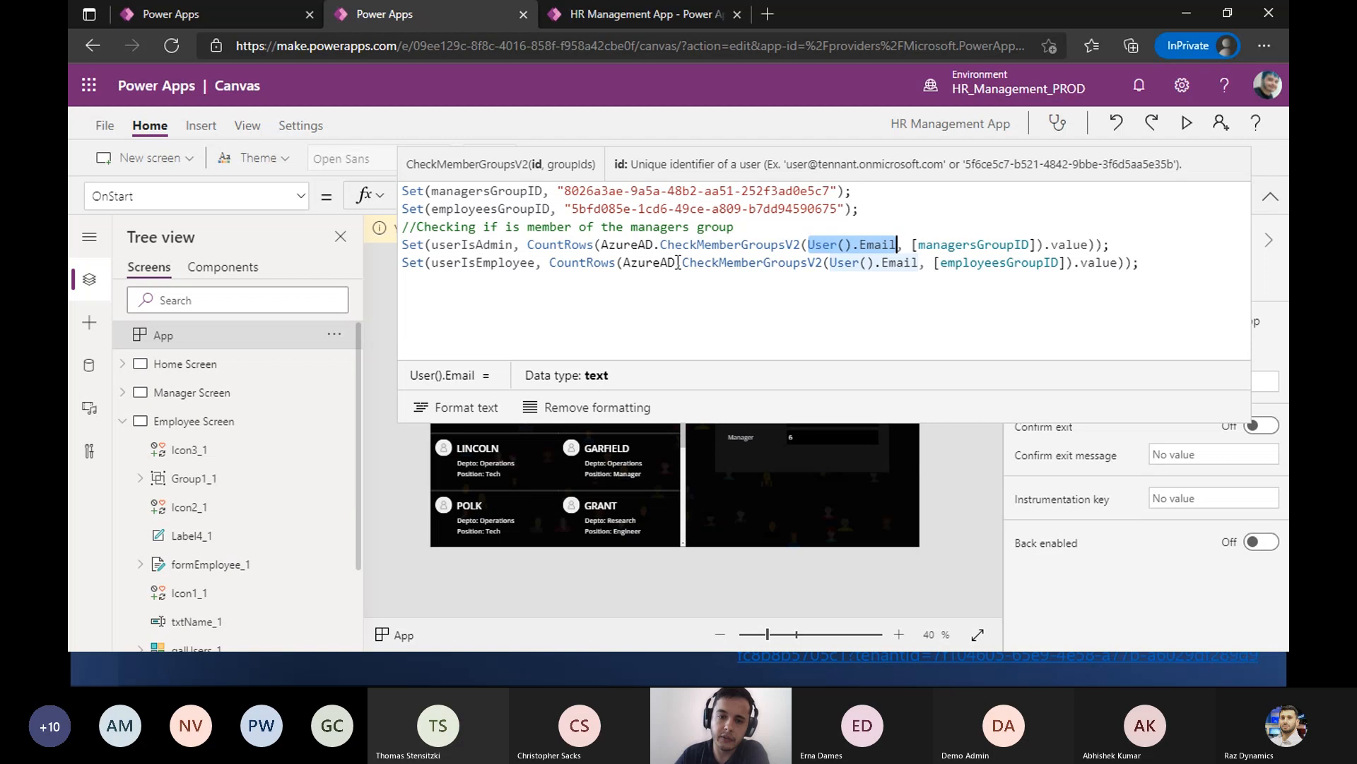
drag(601, 244, 801, 247)
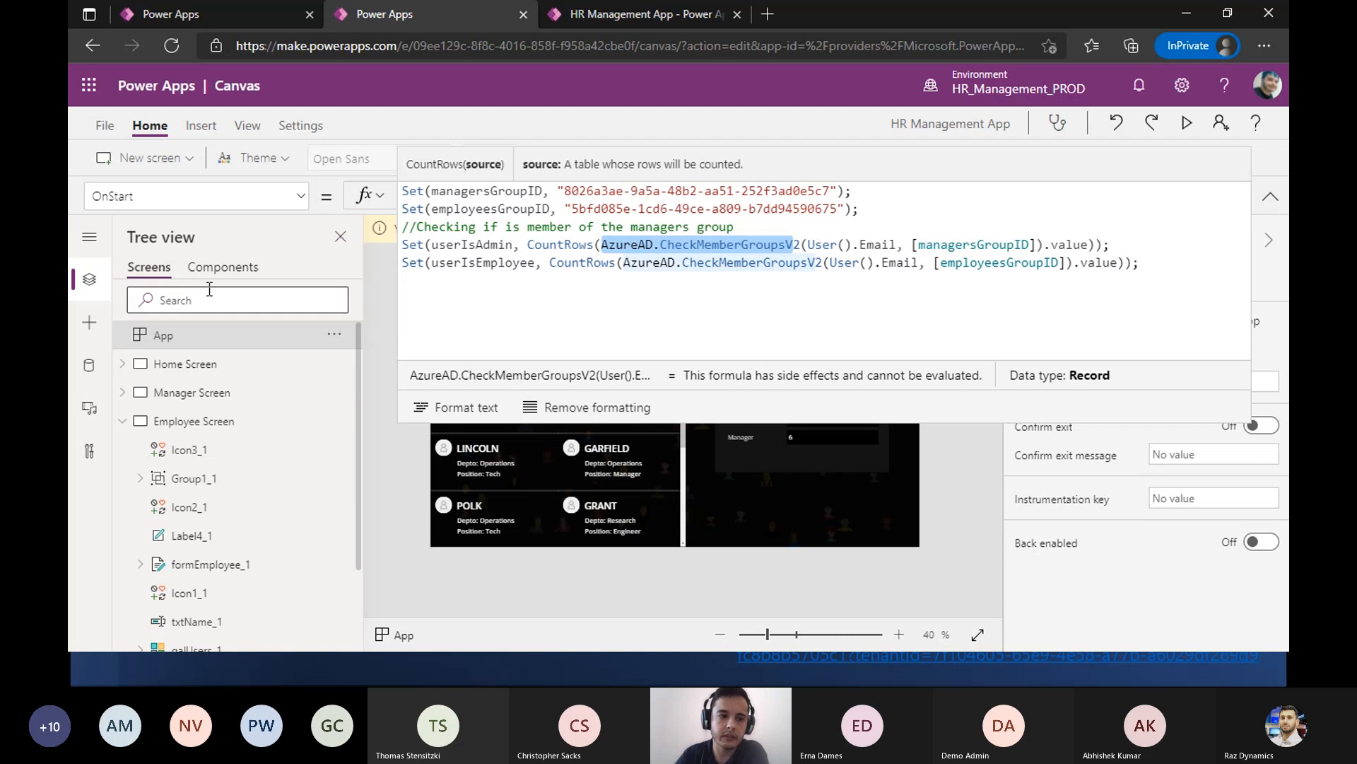
- Show the app's data sources and inspect the managersGroupID and userIsAdmin variables in the OnStart formula
click(89, 365)
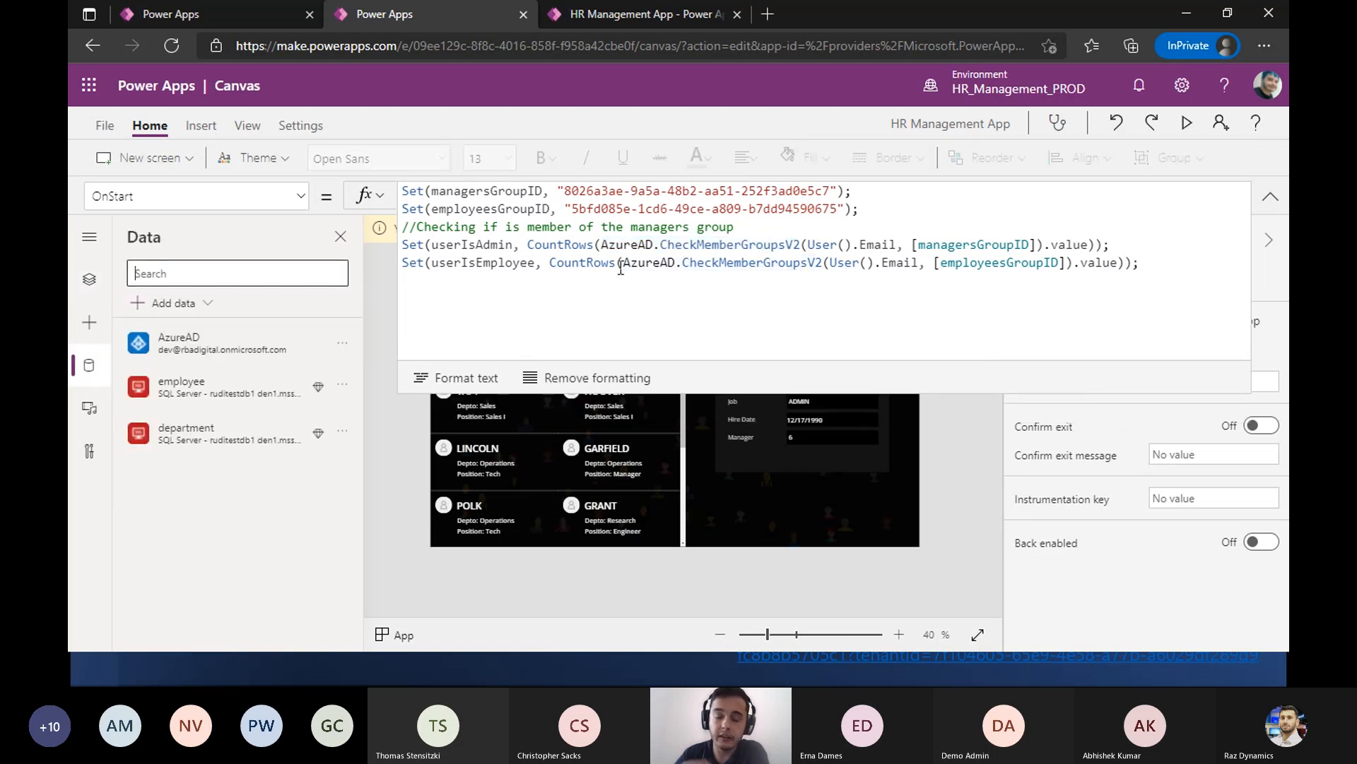
double_click(482, 192)
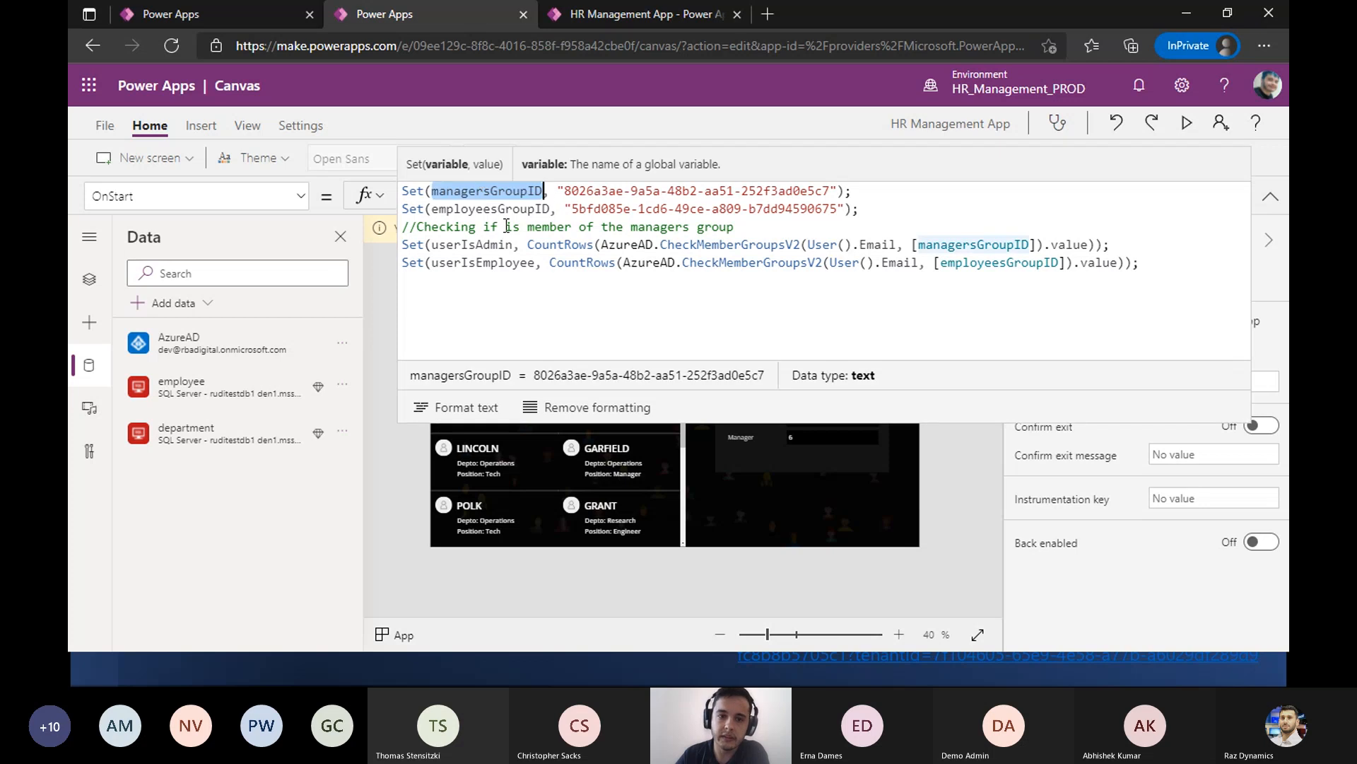
click(484, 246)
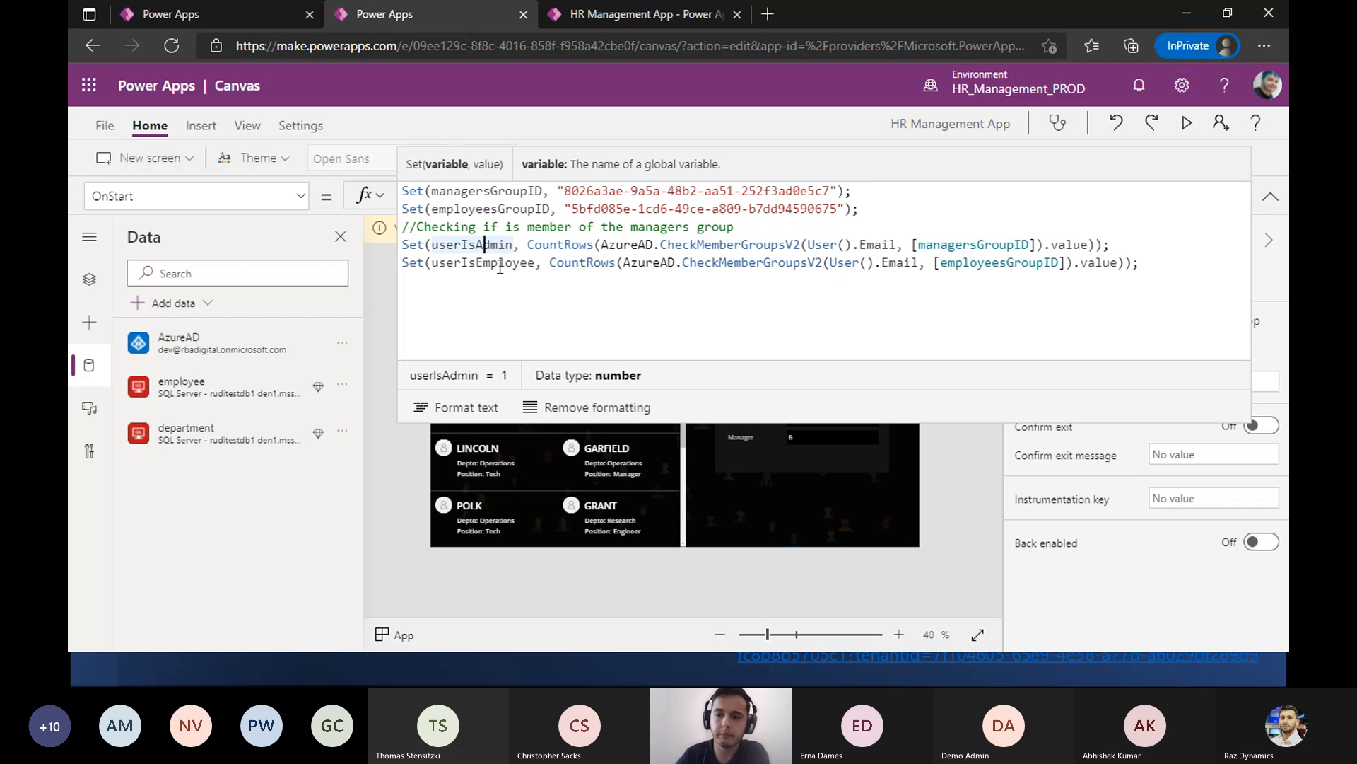
click(1271, 196)
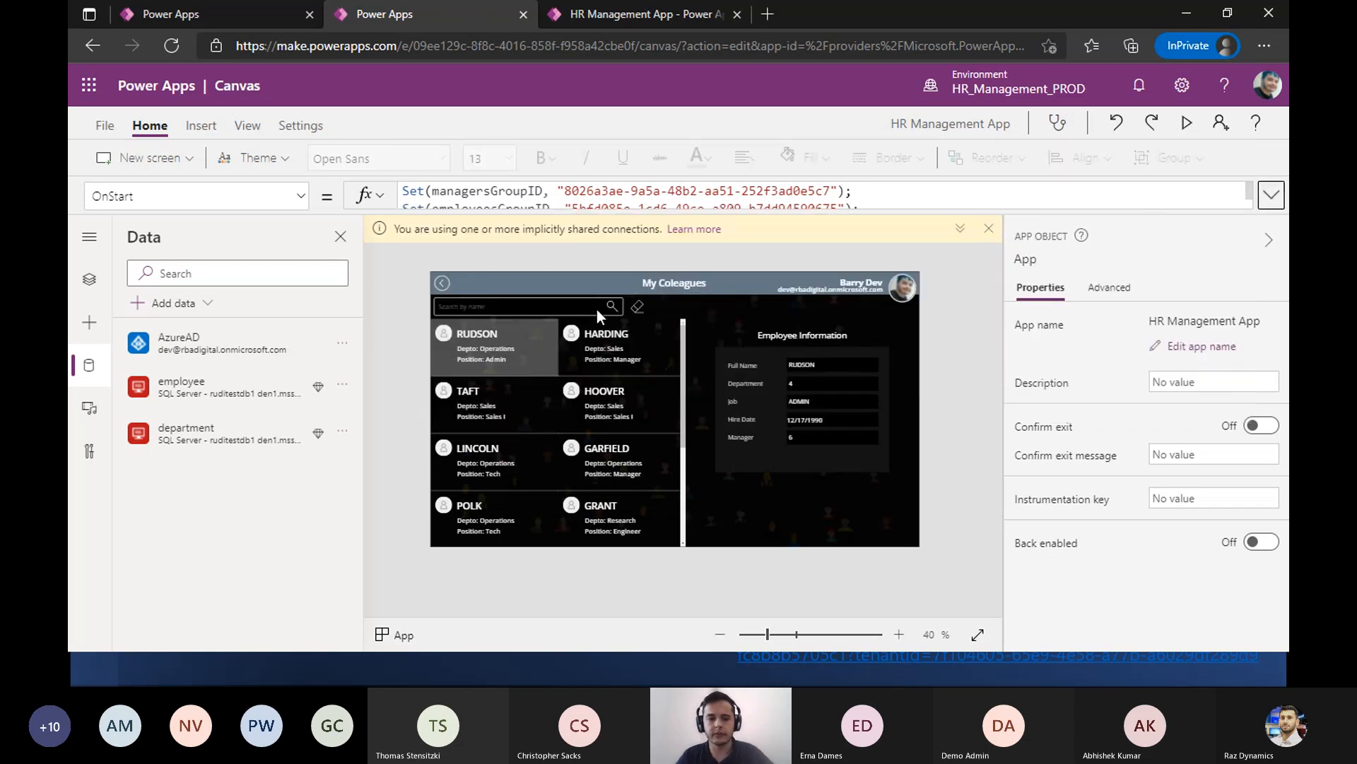
- Go to the Home Screen in the editor and select the Manage button to inspect its properties
alt+click(443, 283)
click(609, 394)
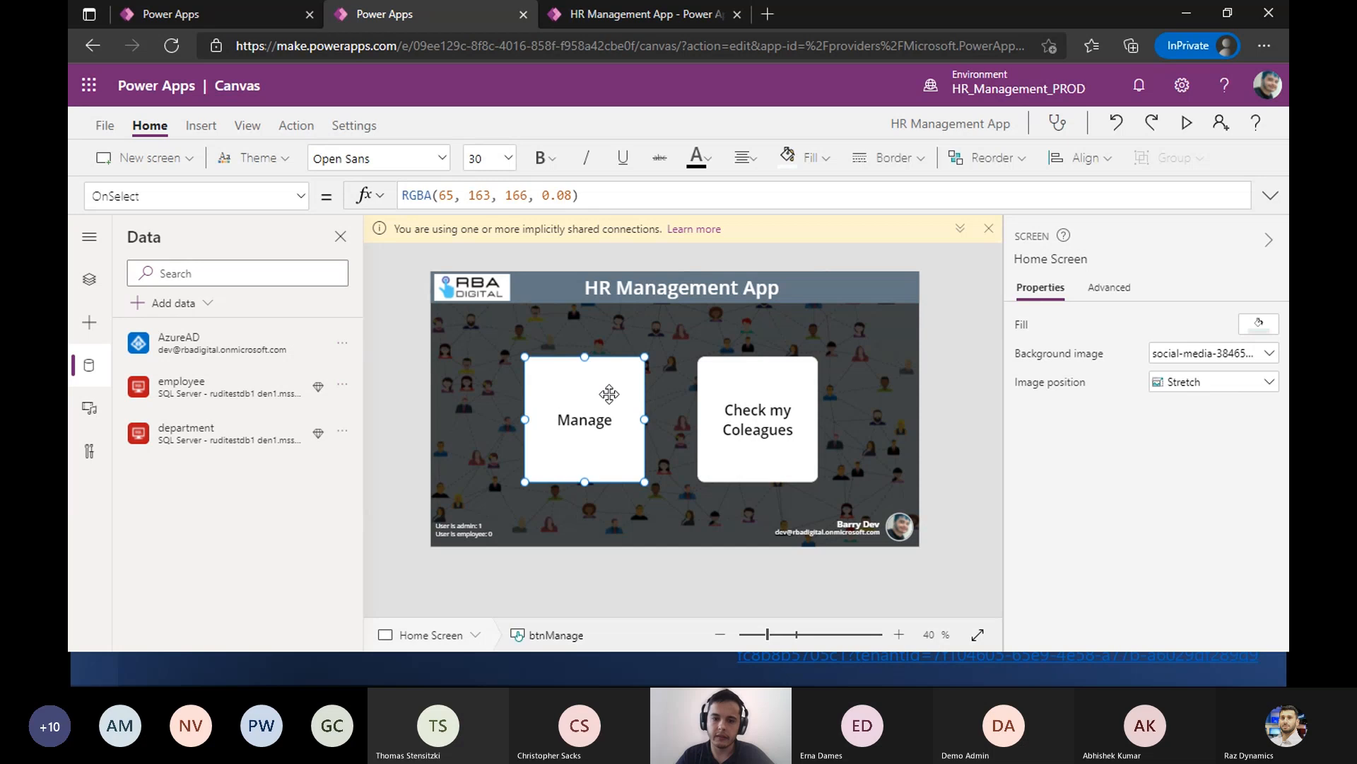
click(1051, 367)
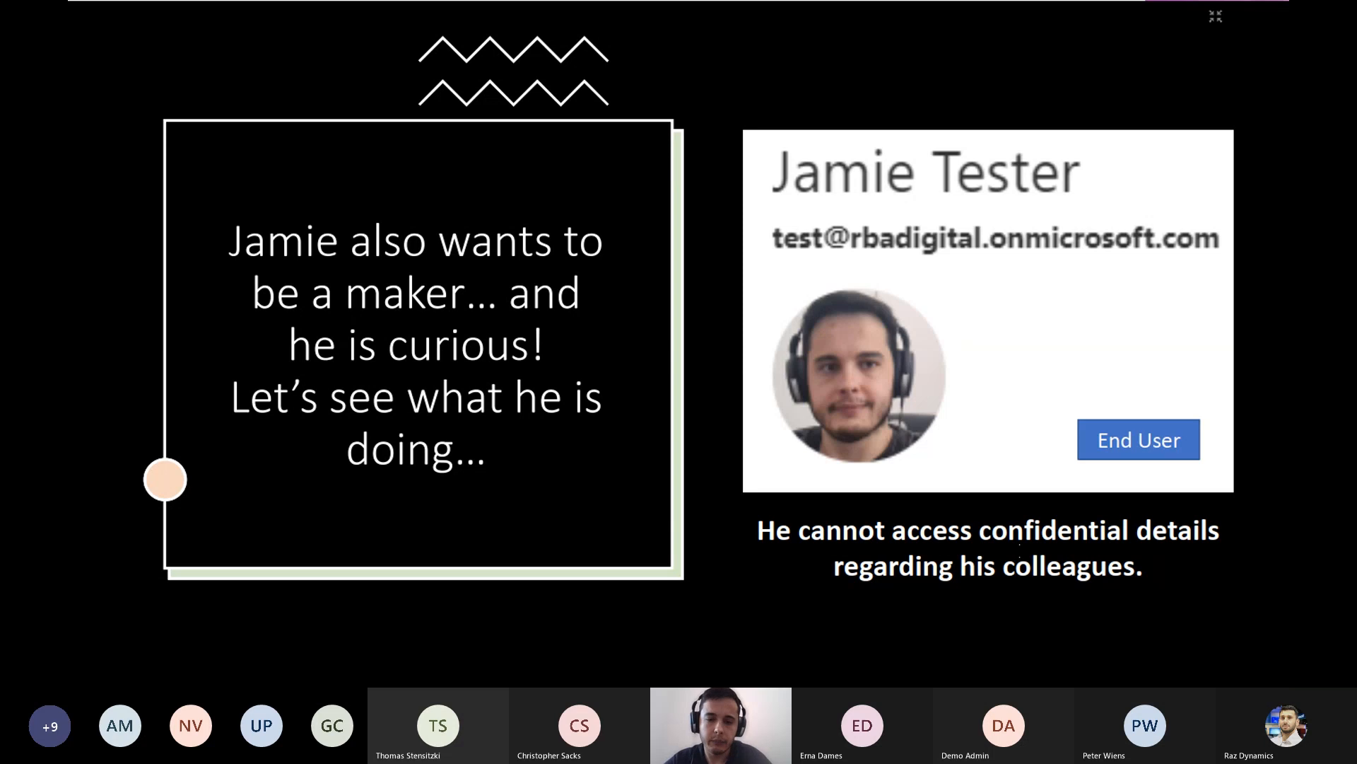
- Switch from the presentation to the Chrome incognito window where the test end user is signed in to Power Apps
key(alt+Tab)
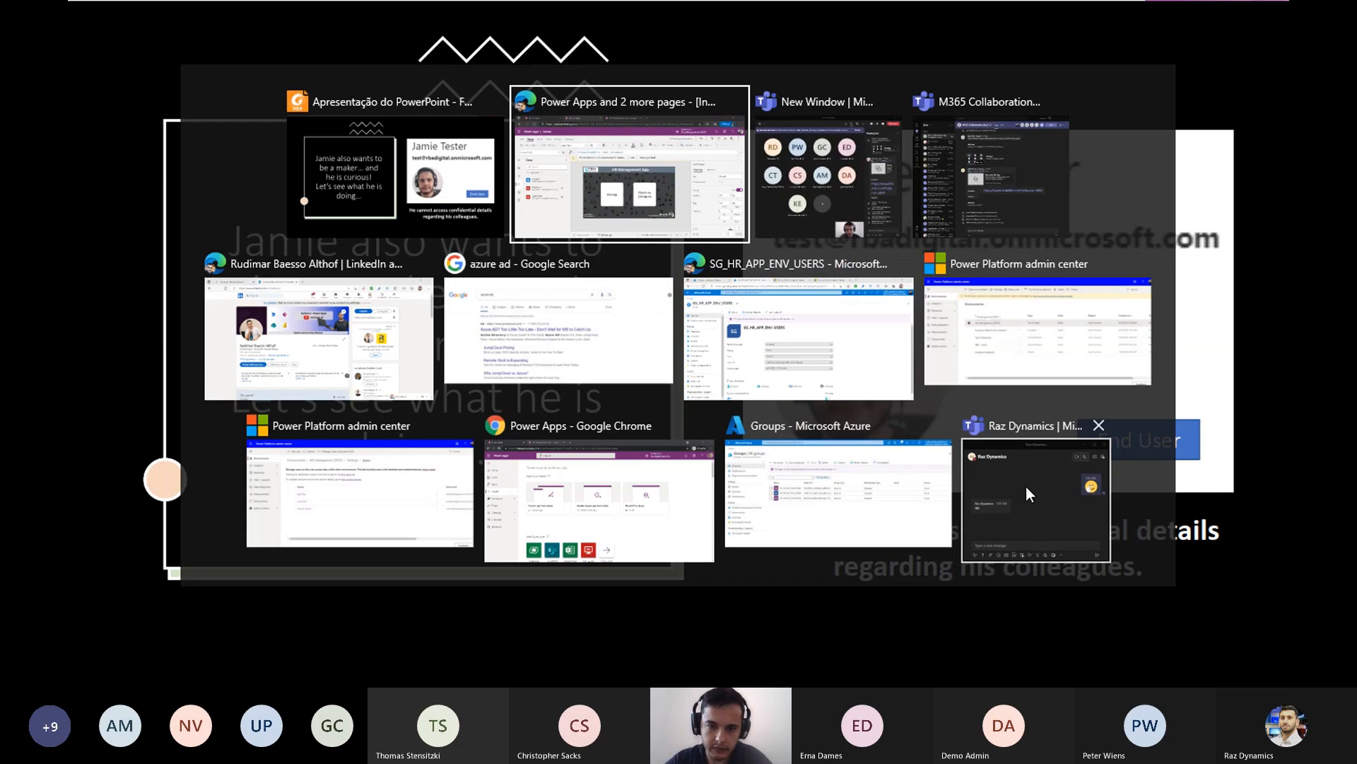
key(Tab)
key(Tab)
key(Tab)
key(Tab)
key(Tab)
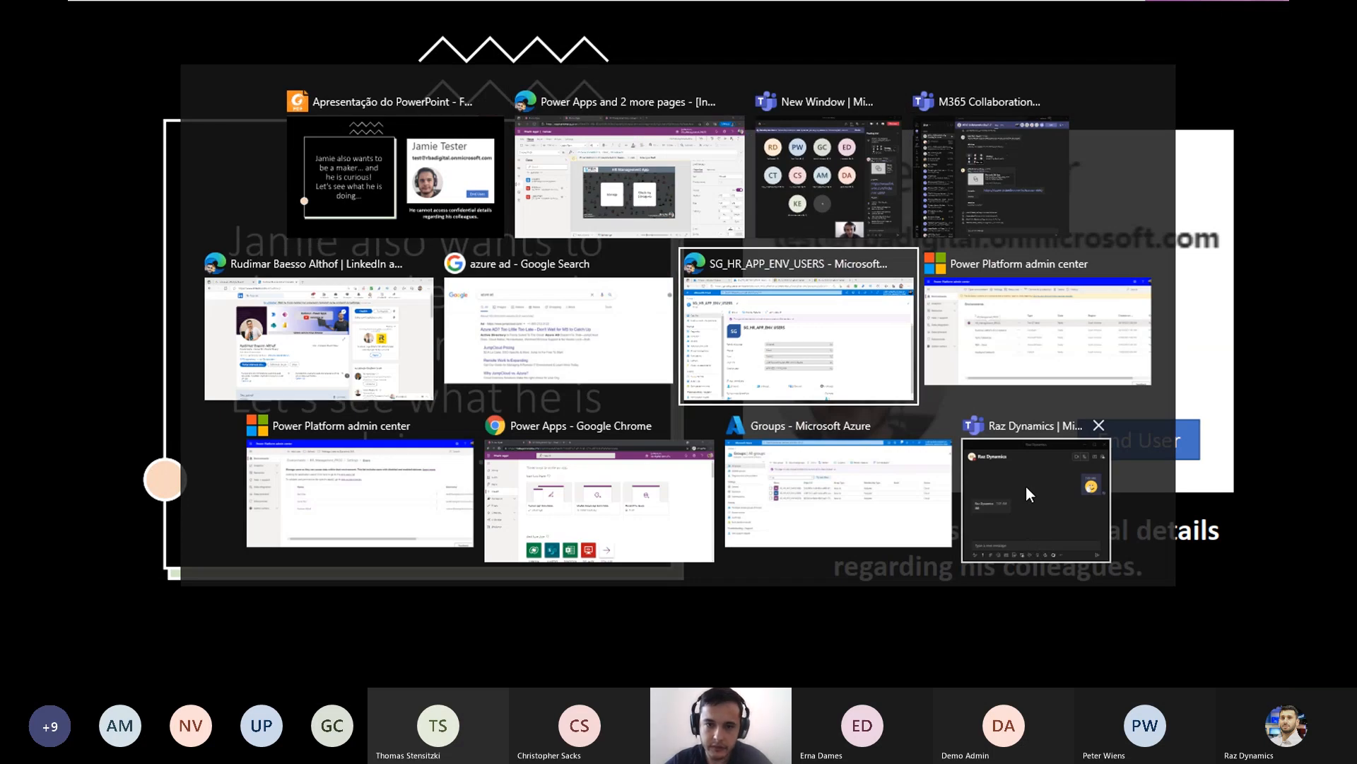
key(Tab)
key(Tab)
key(Tab)
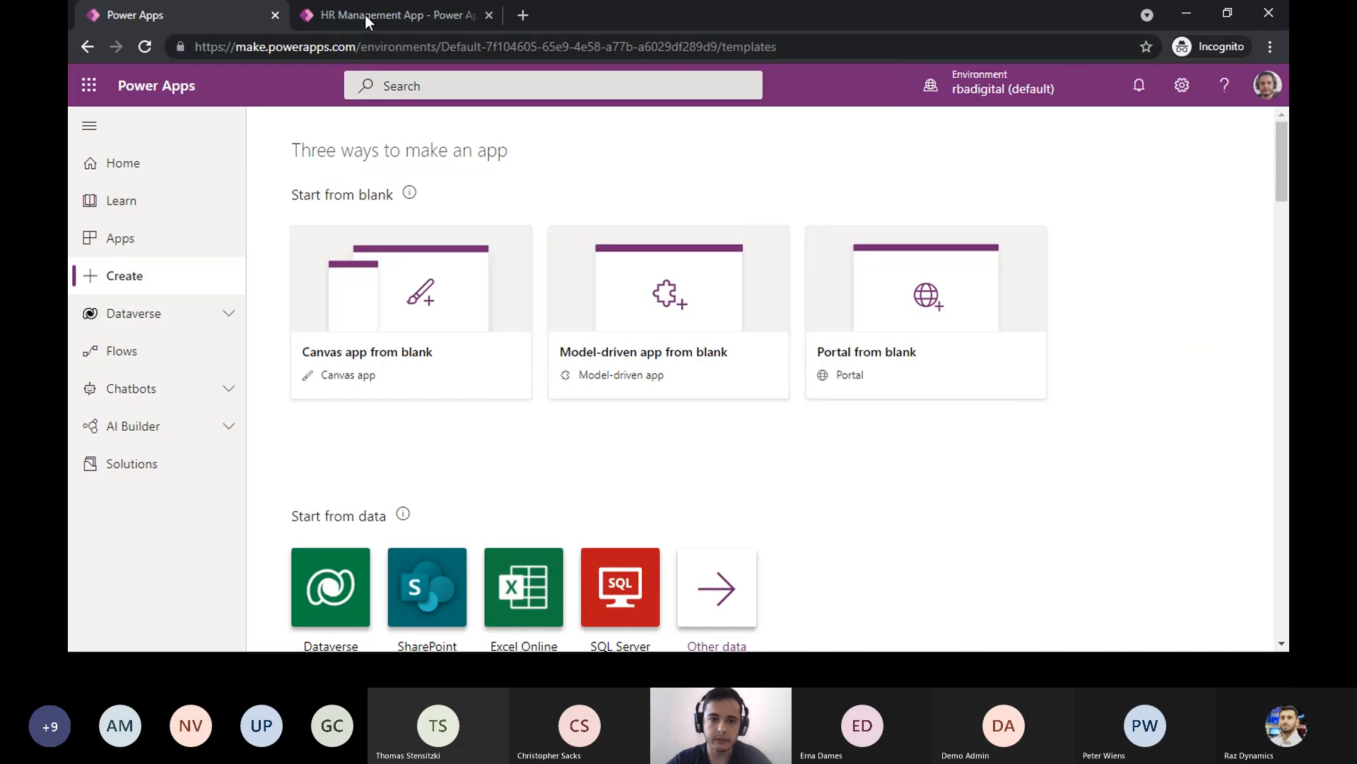
- Show the running HR Management App as the test end user, view the Check my Coleagues area and return to its home screen
click(365, 14)
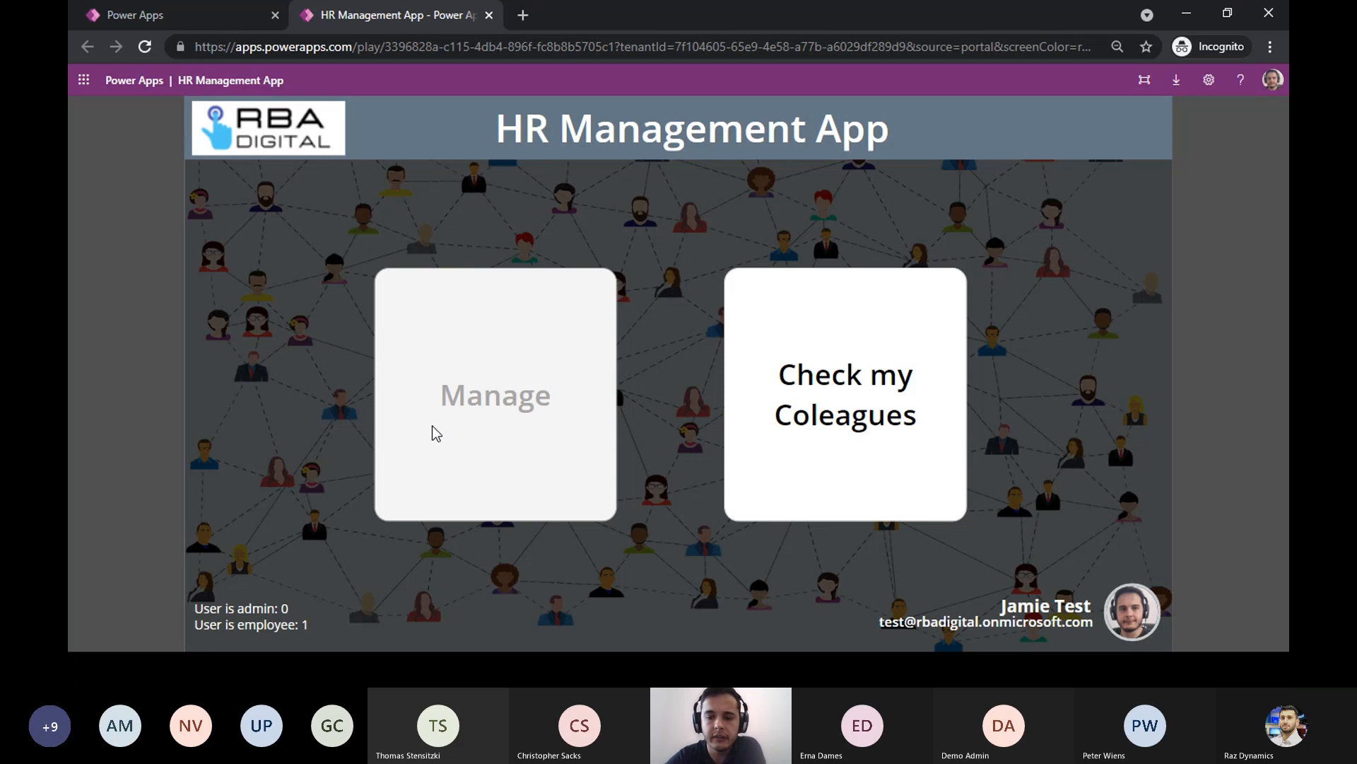
click(758, 490)
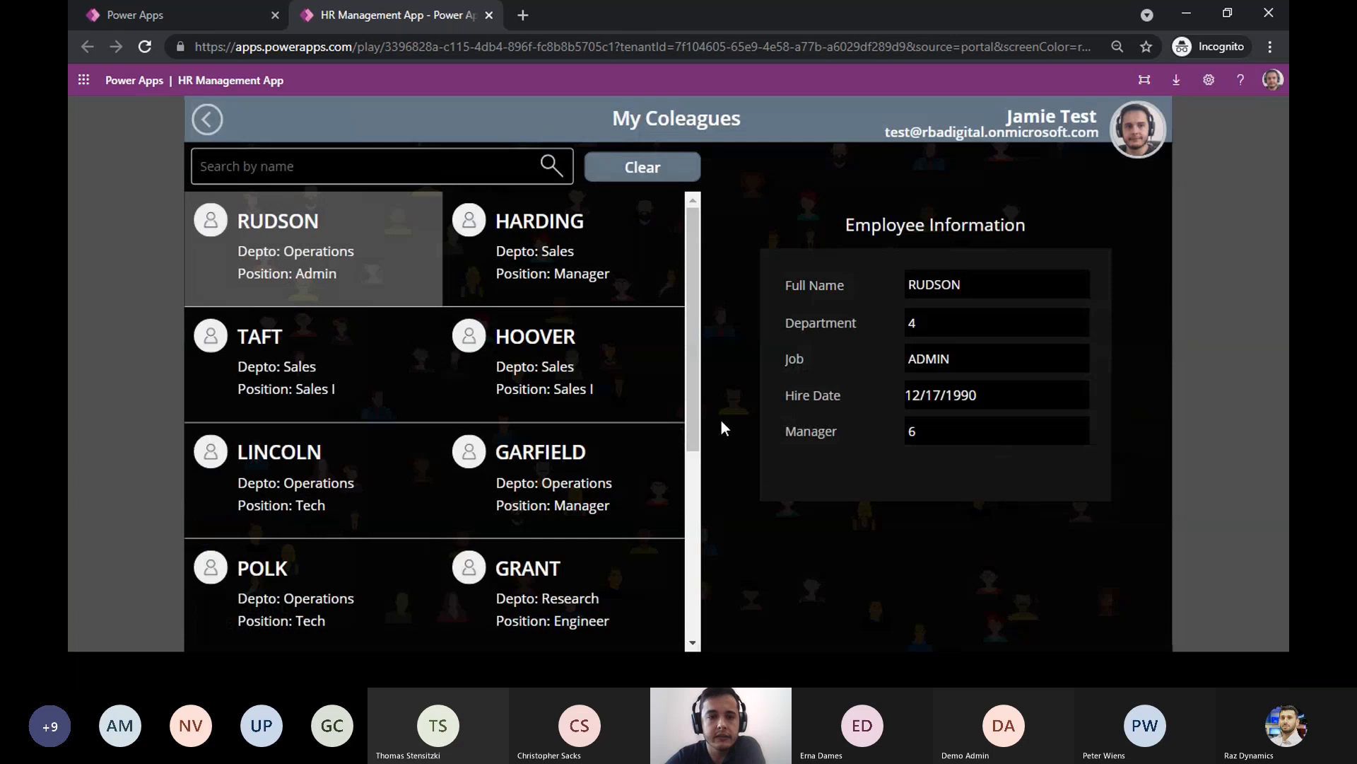
click(208, 122)
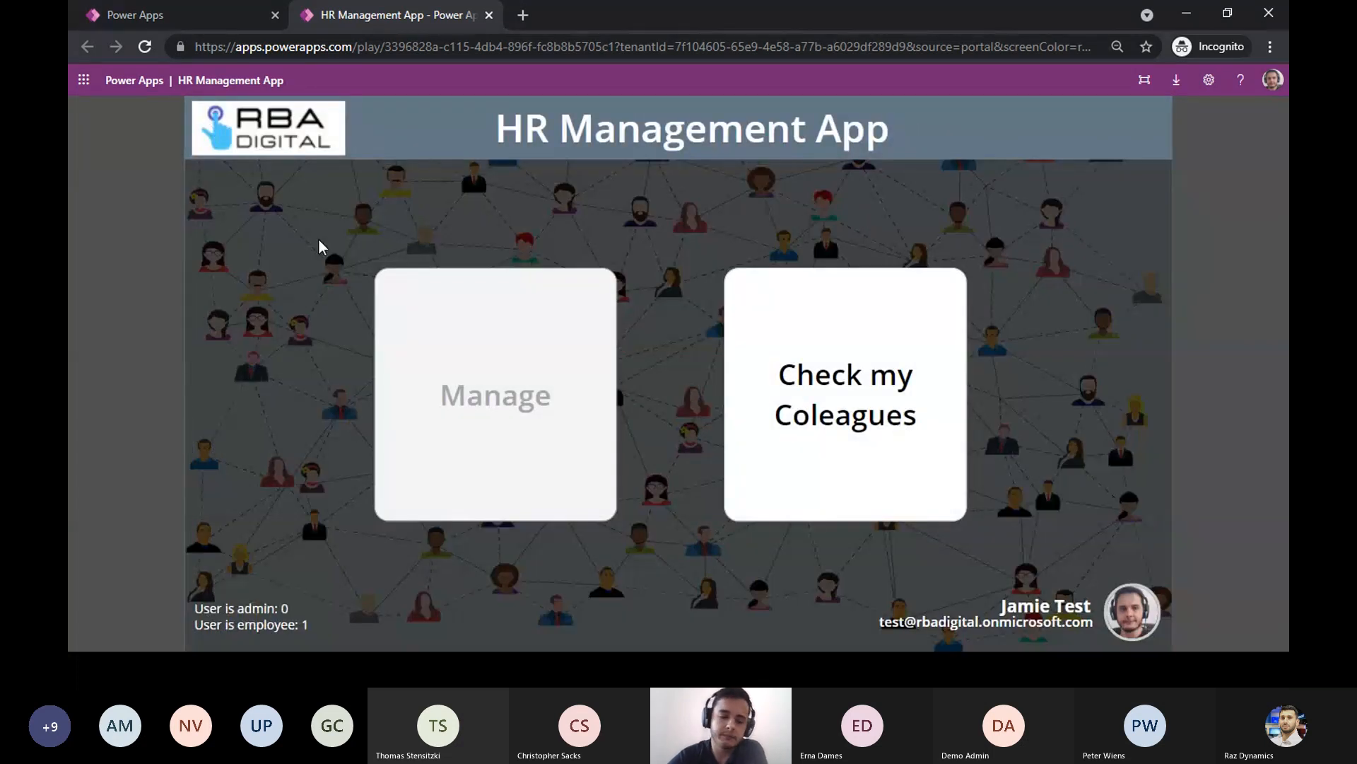
- View the test user's app list in the rbadigital (default) environment and return to the running HR Management App
key(alt+Tab)
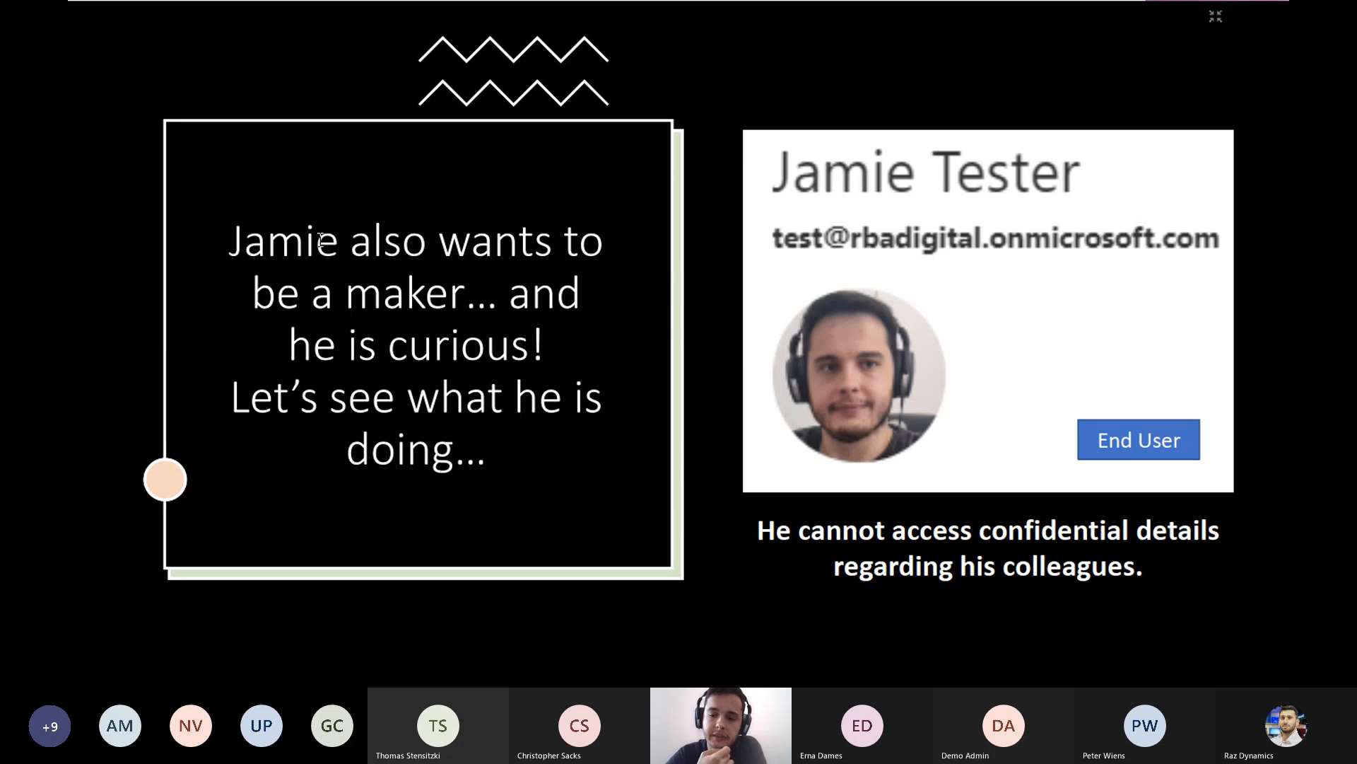
key(alt+Tab)
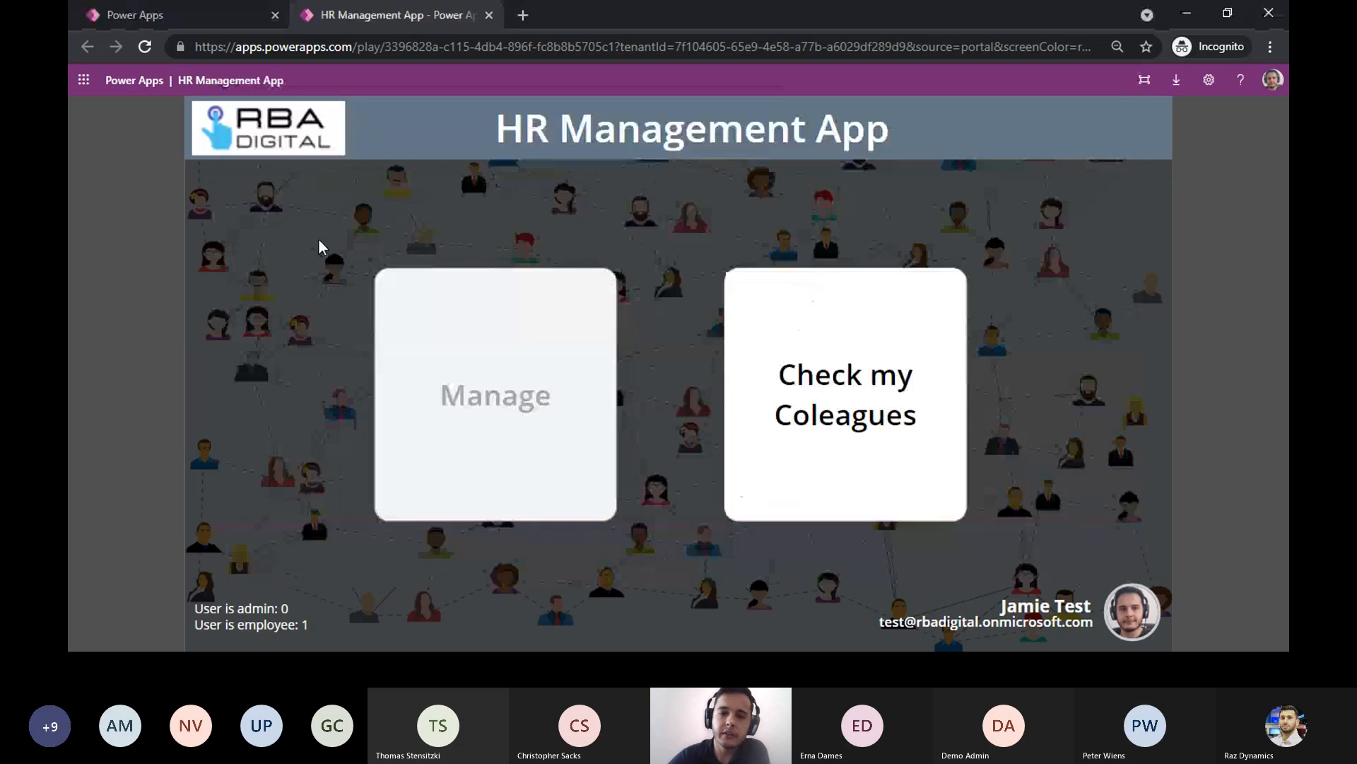
click(224, 15)
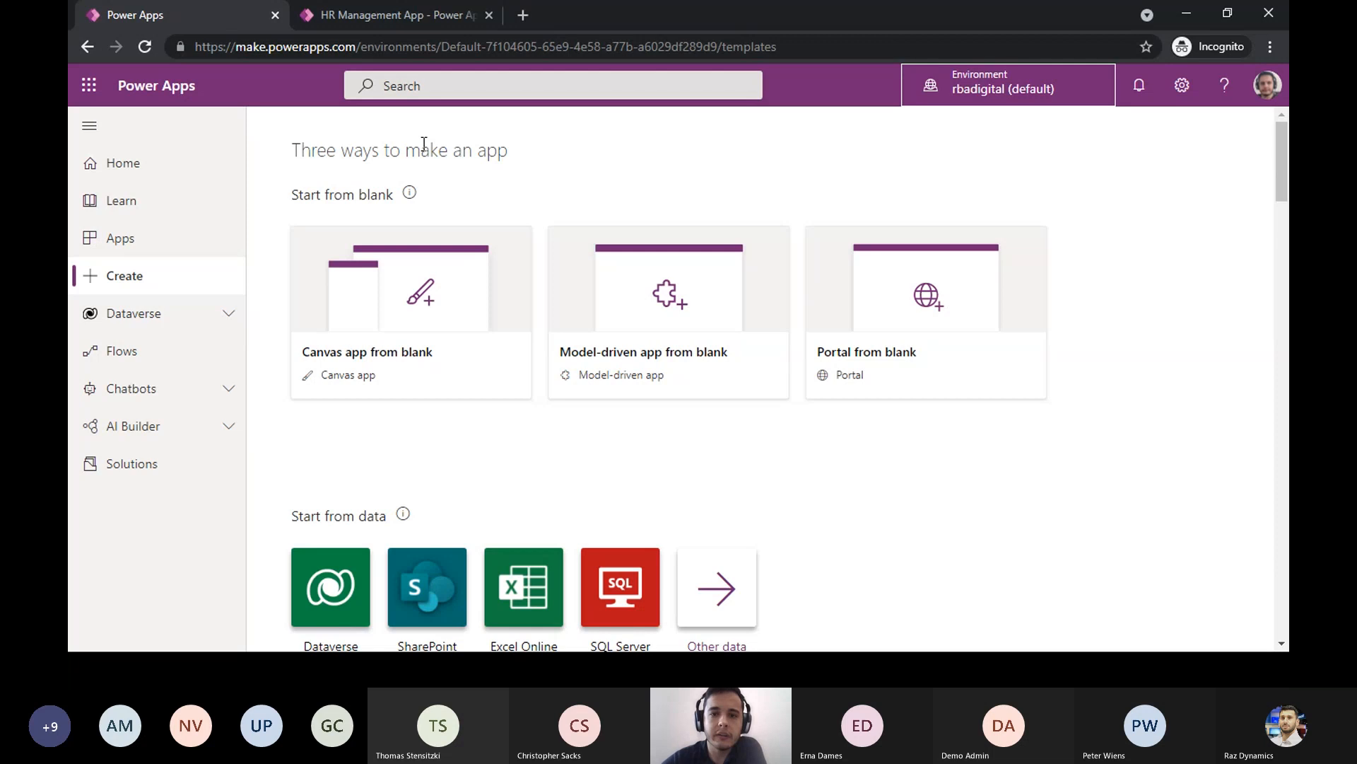
click(150, 241)
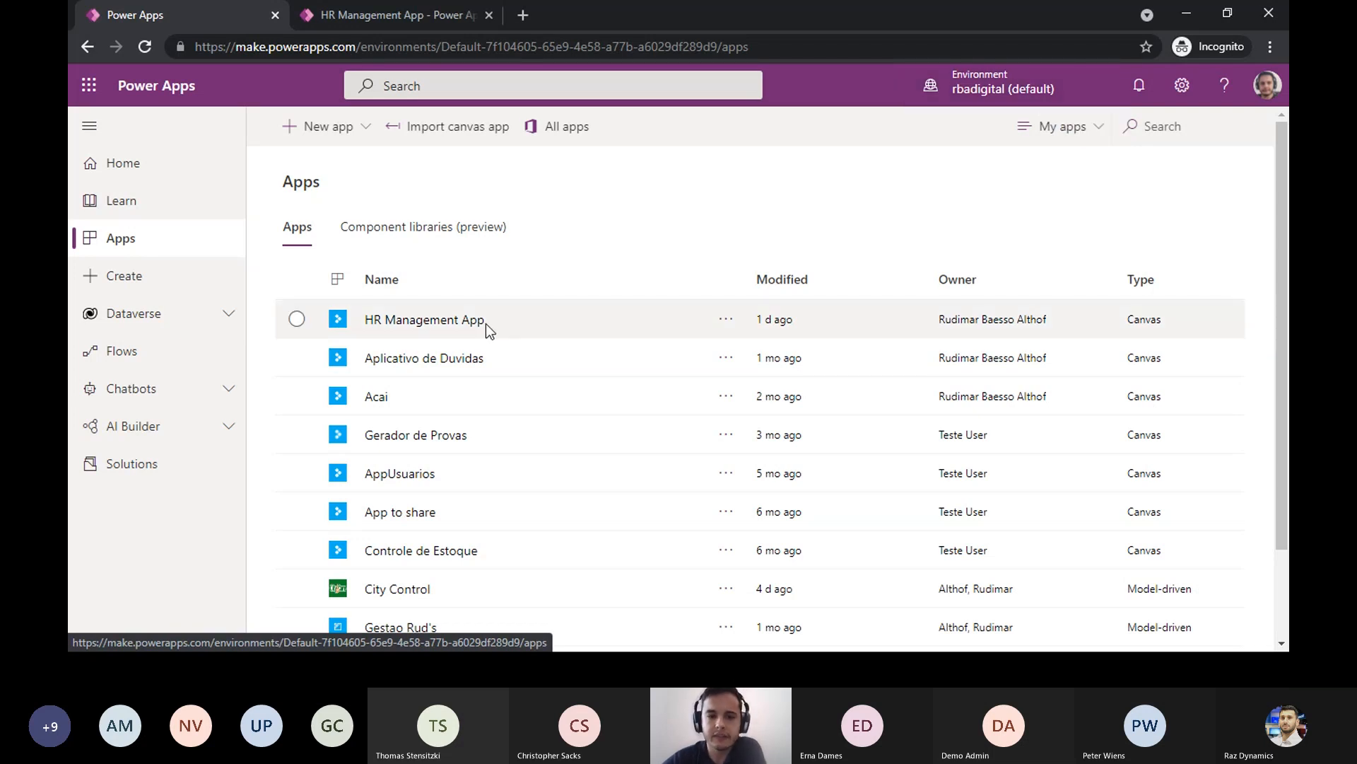
click(390, 24)
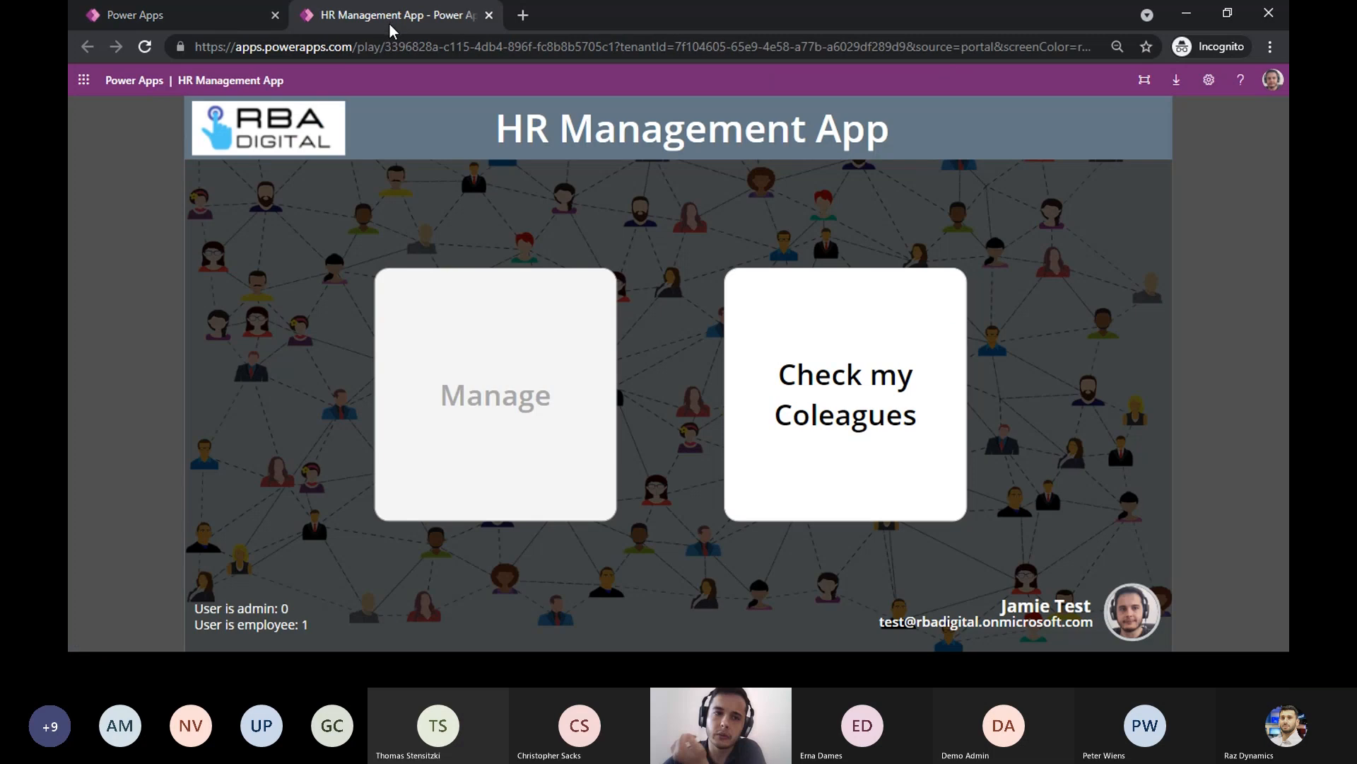
- View the Dataverse connections available to the test user in the rbadigital (default) environment
click(226, 16)
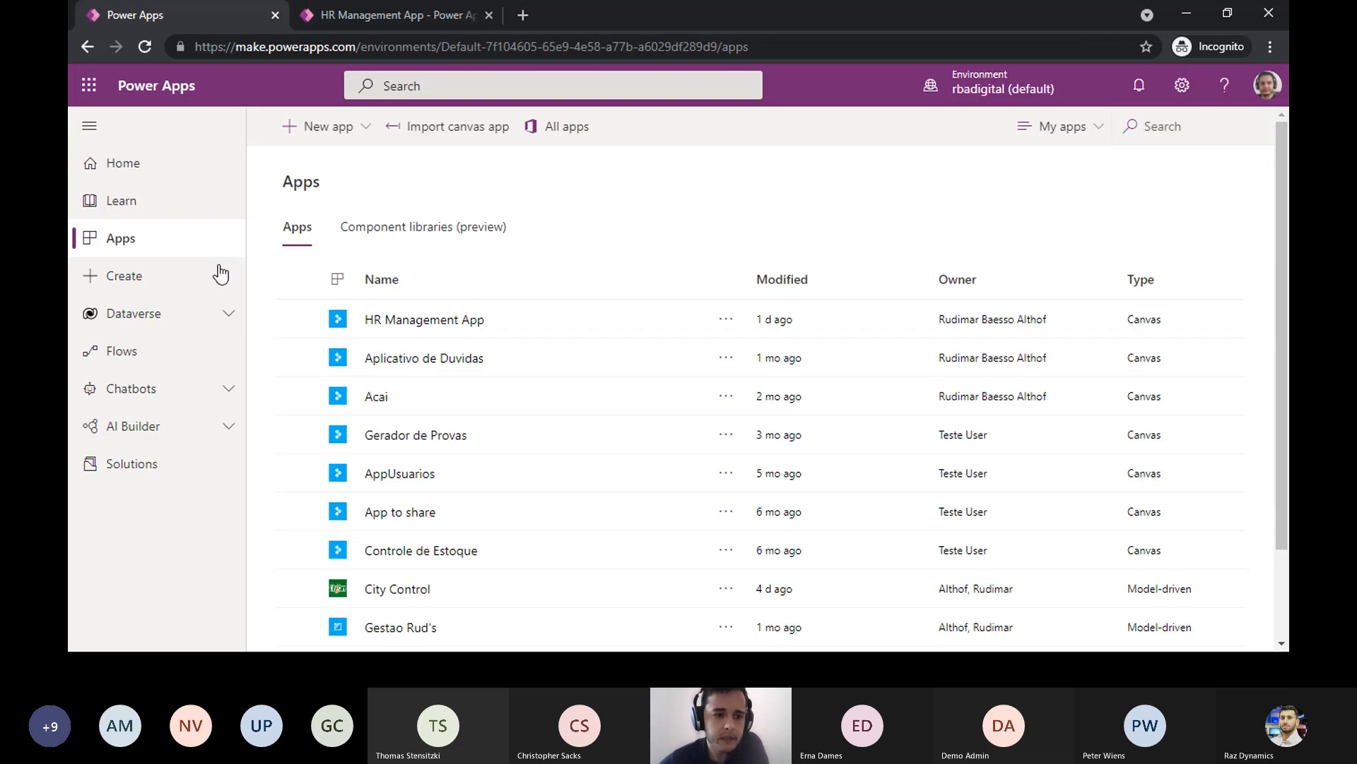
click(236, 322)
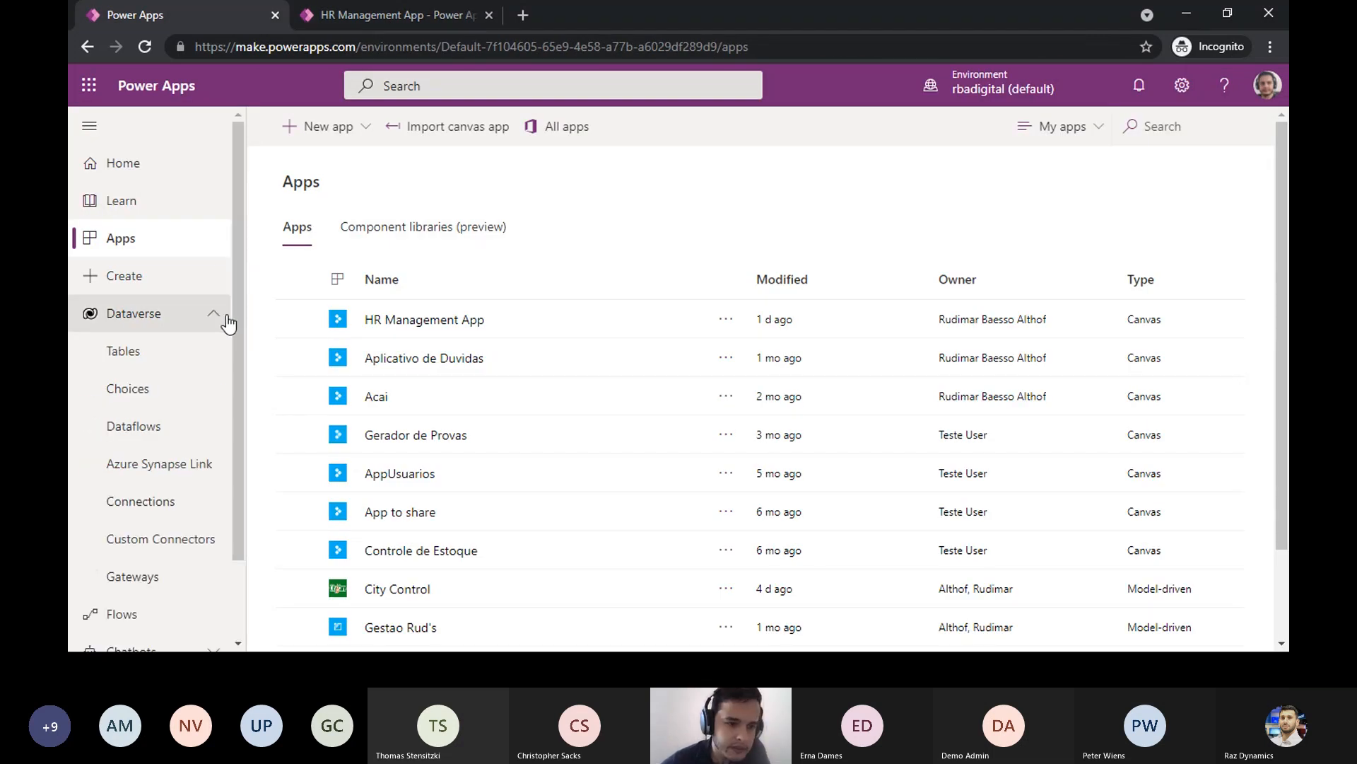
click(178, 508)
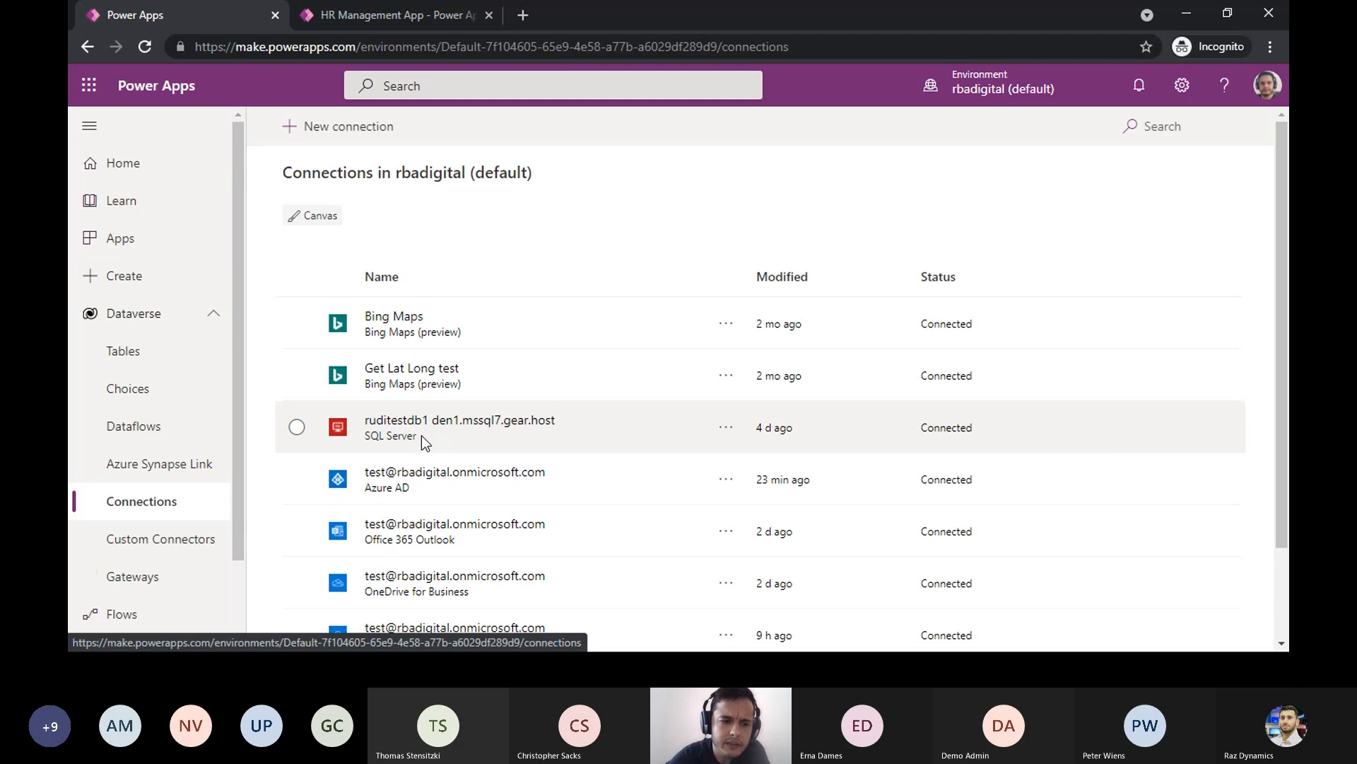
- Create a blank tablet-format canvas app named "test app" and skip the welcome dialog, opting not to see it again
click(144, 288)
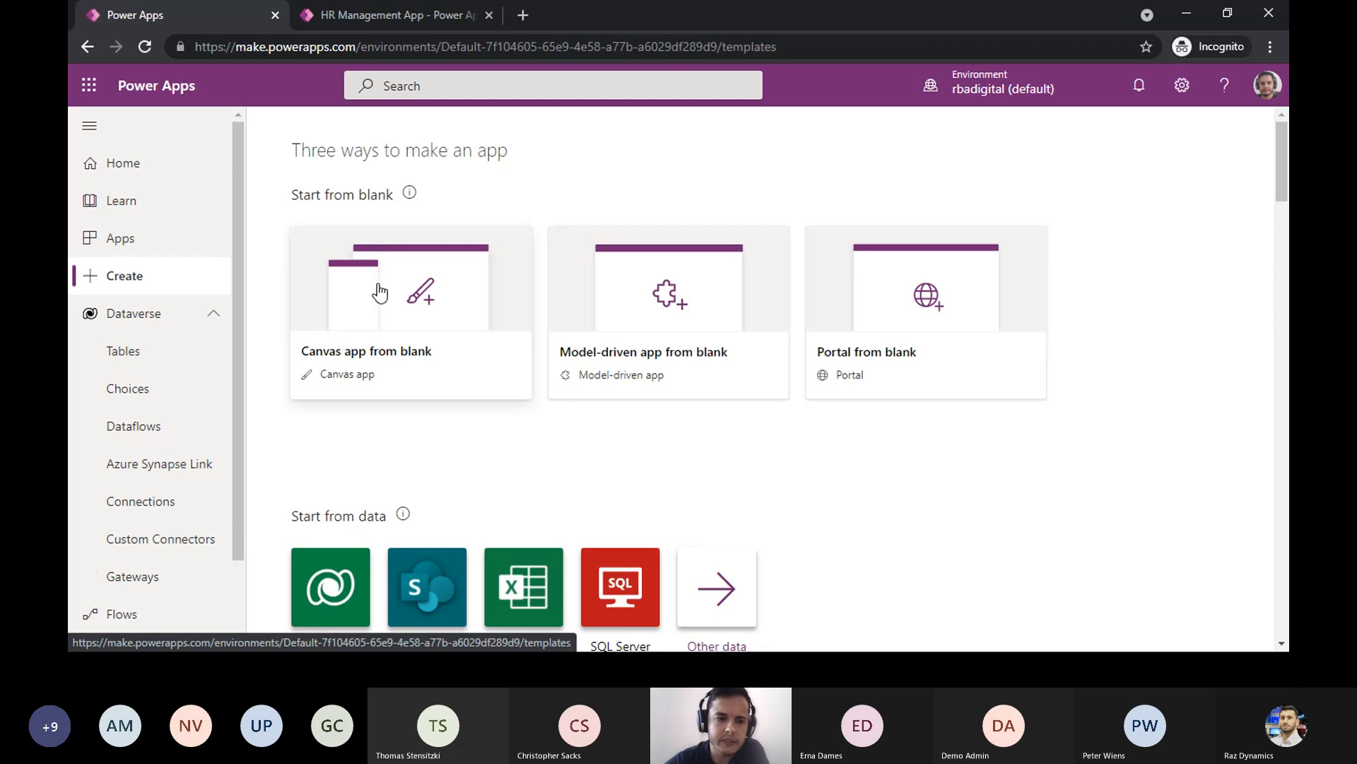
click(415, 299)
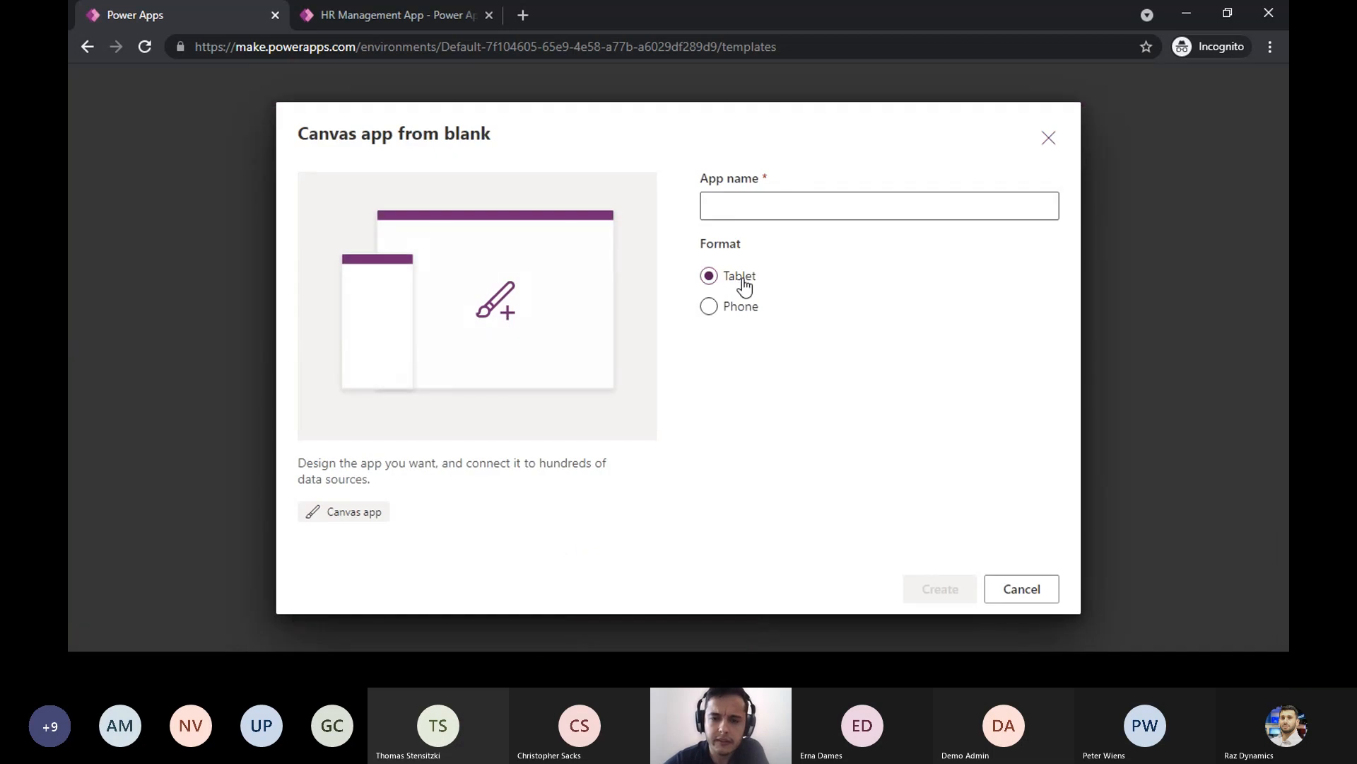
click(748, 207)
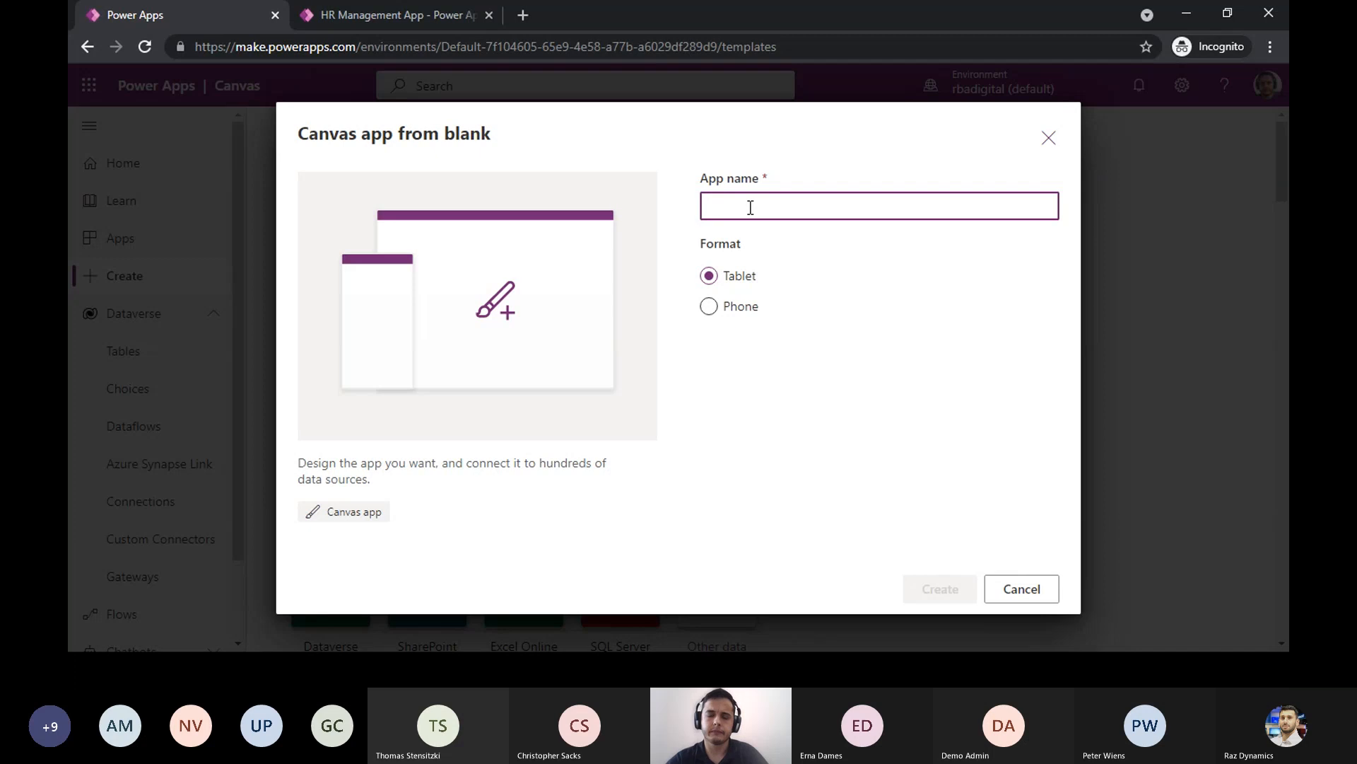
text(test app)
click(917, 585)
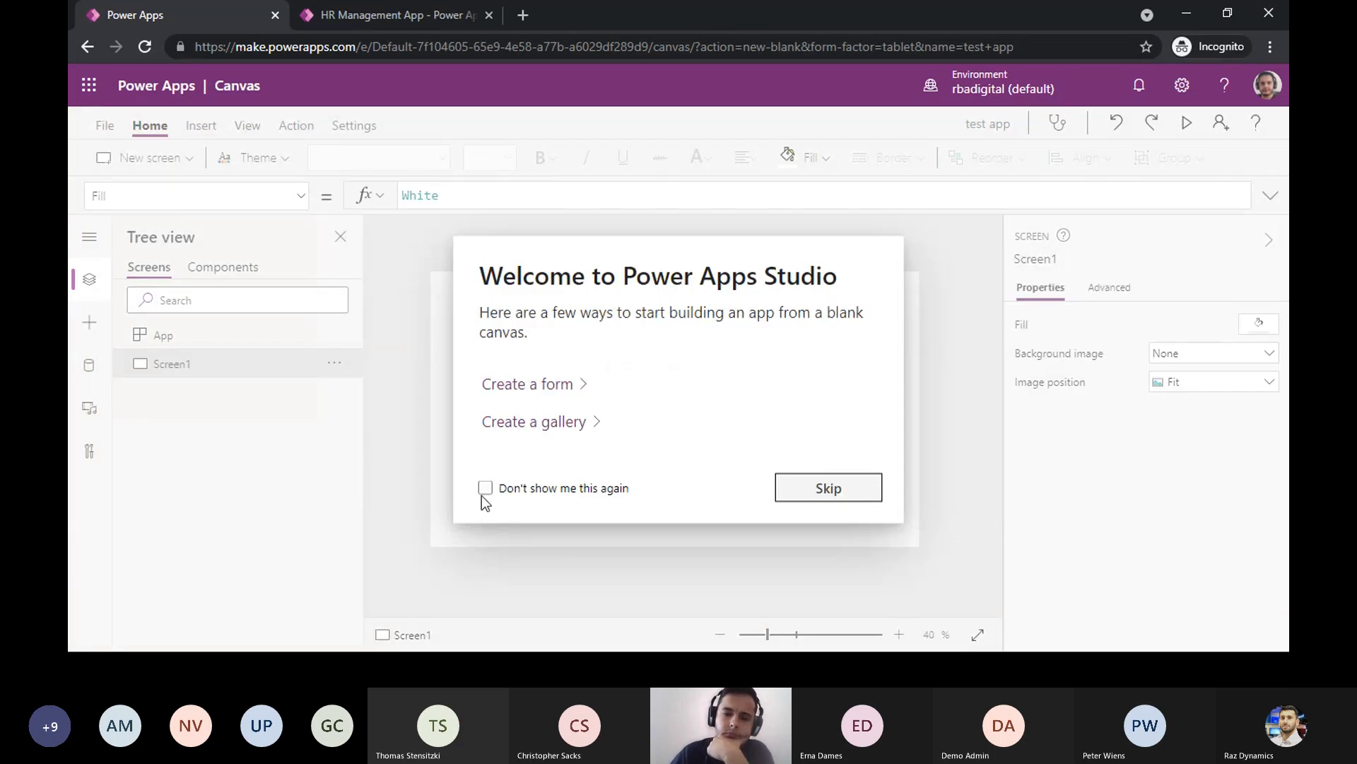
click(485, 488)
click(843, 489)
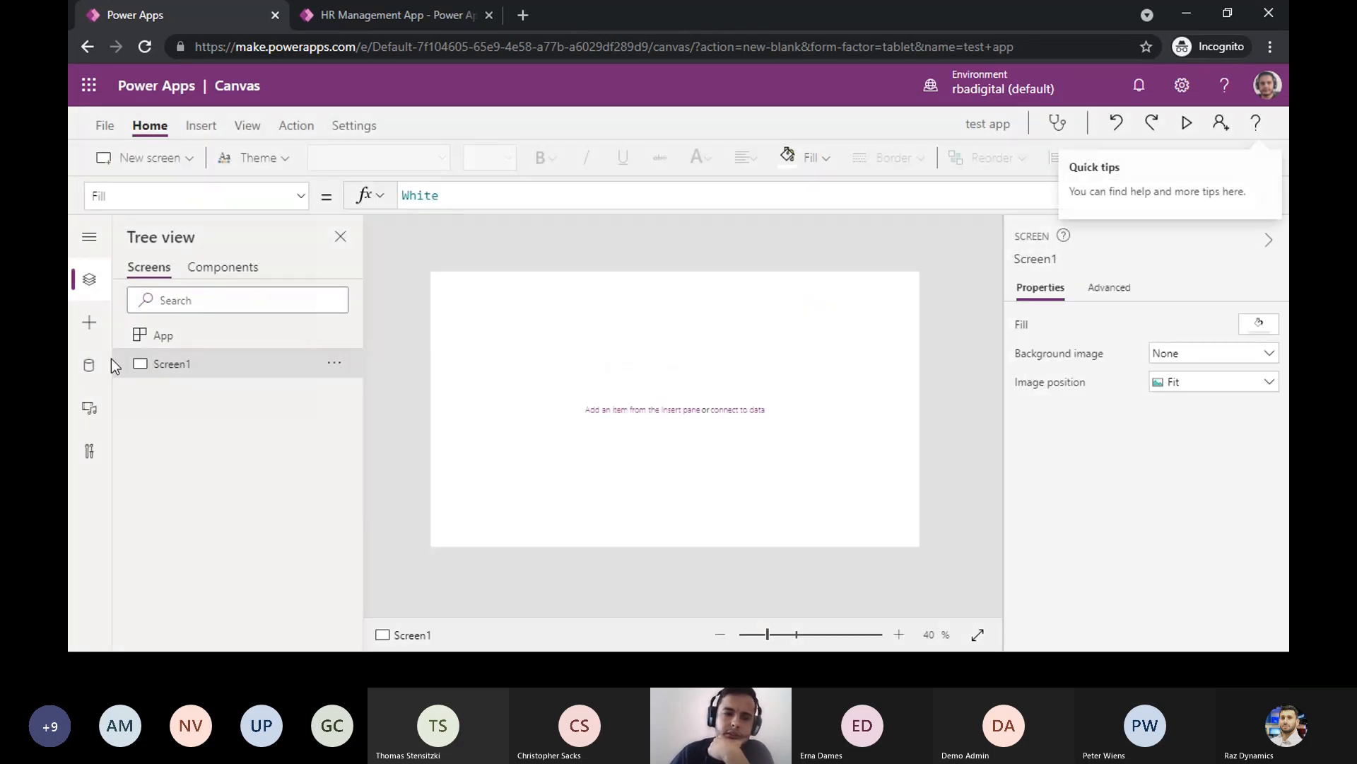
- Add the employee table to the app's data through the existing ruditestdb1 SQL Server connection
click(89, 365)
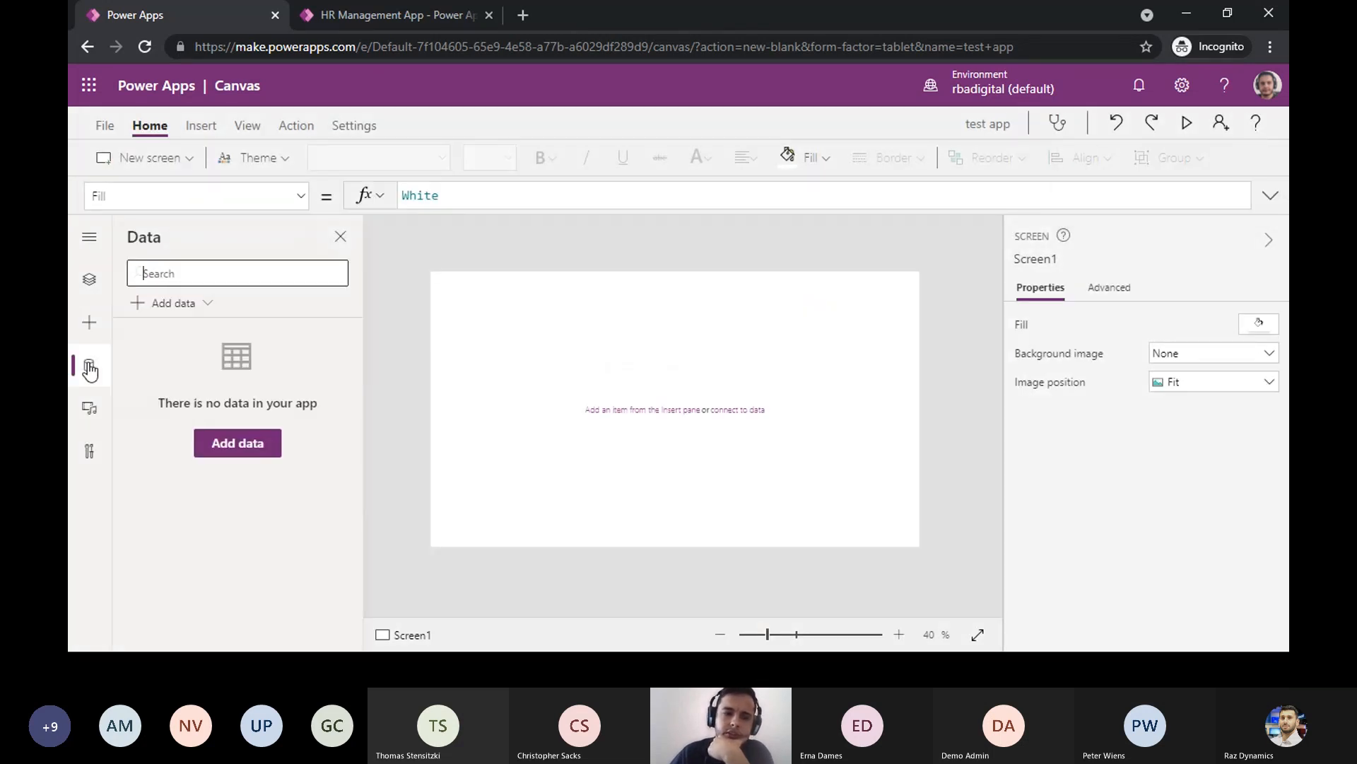
click(222, 445)
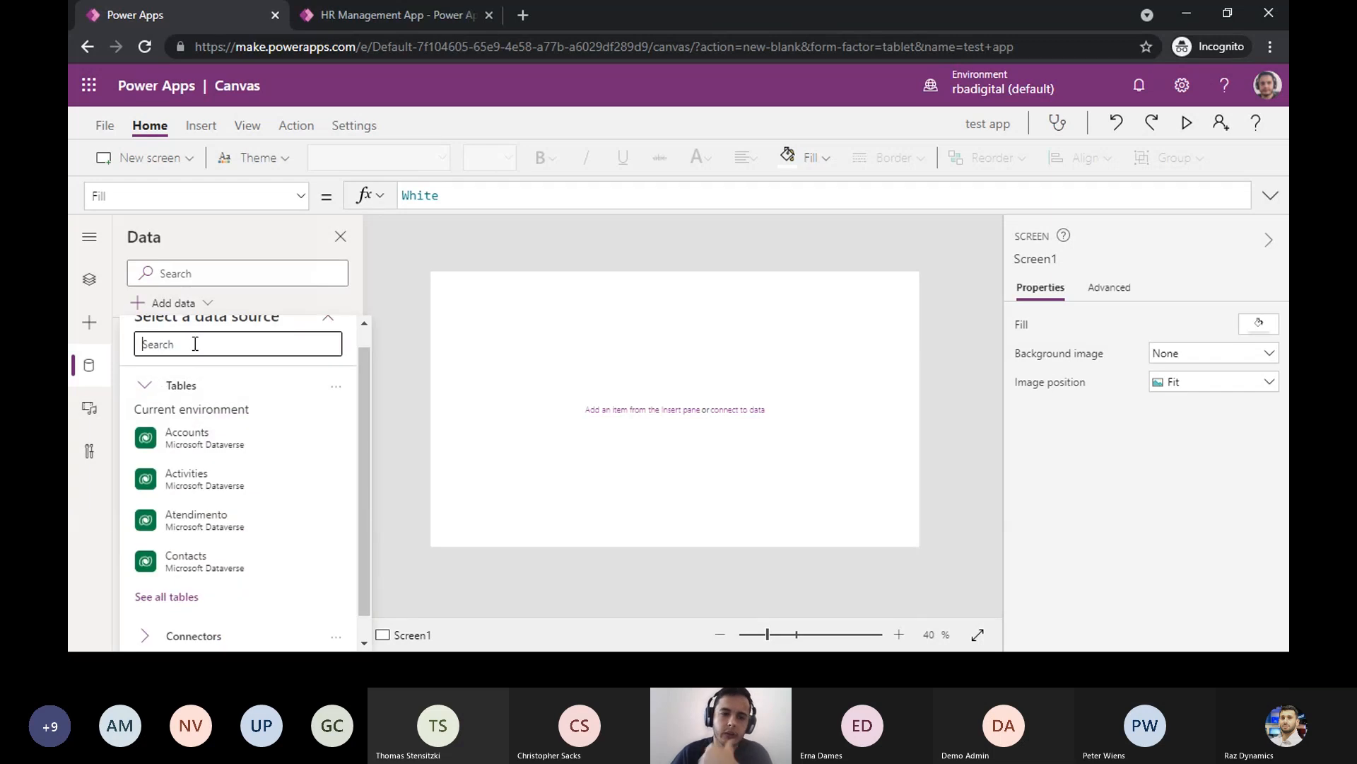
text(sql)
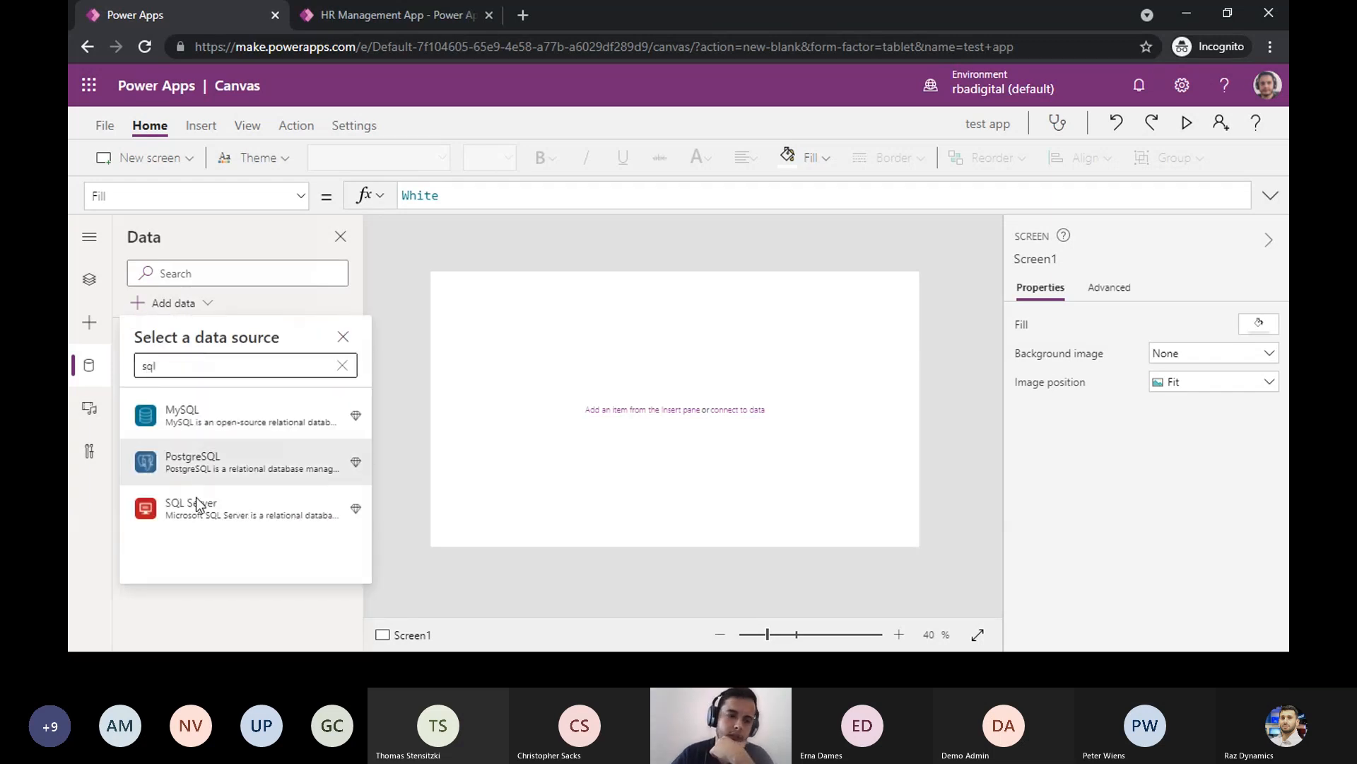
click(196, 498)
click(218, 399)
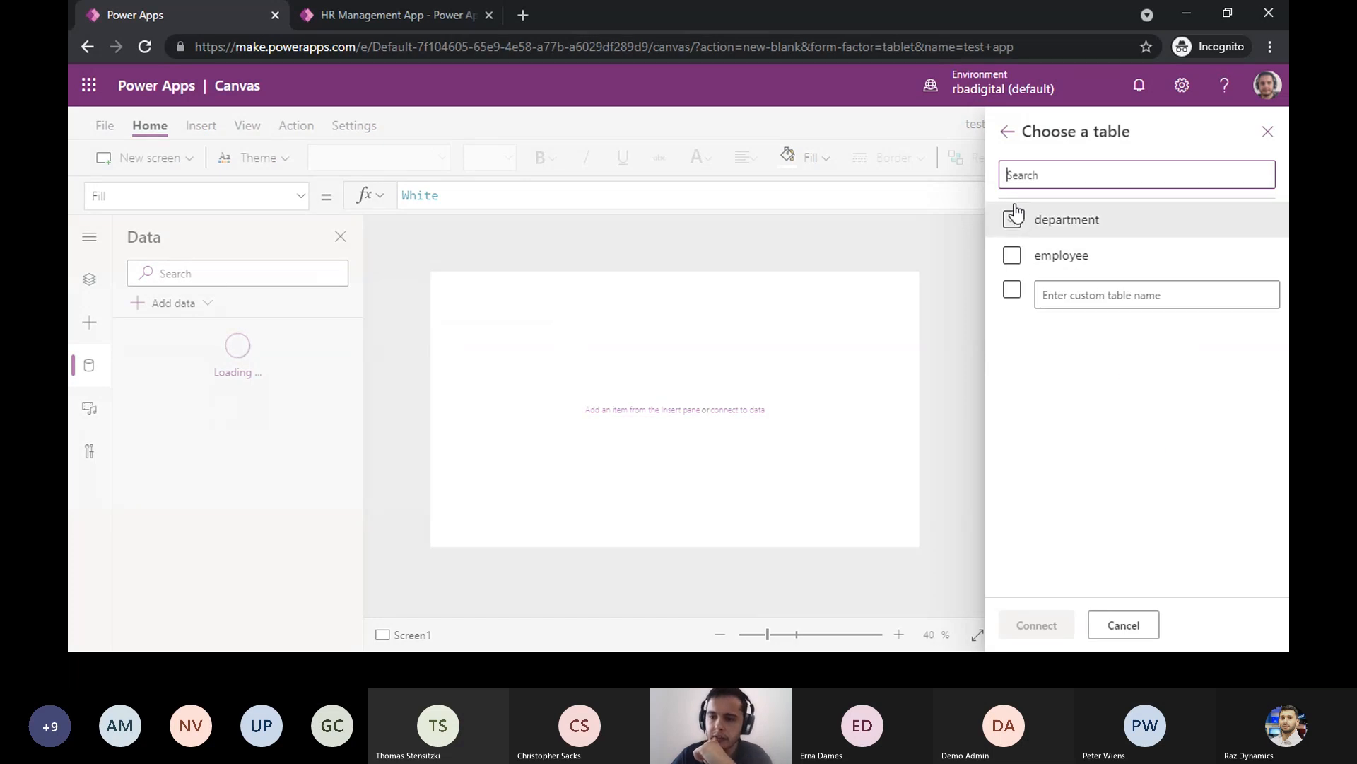
click(1052, 264)
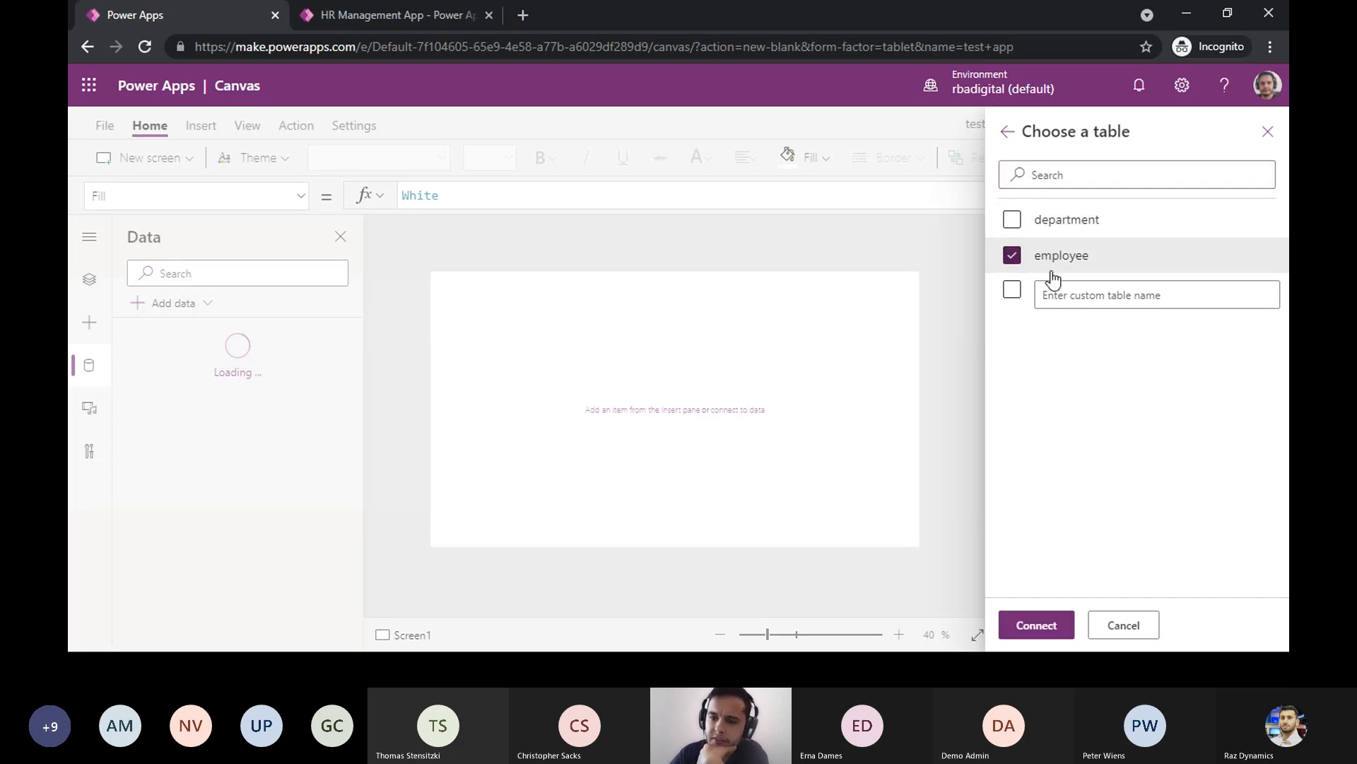
click(1051, 628)
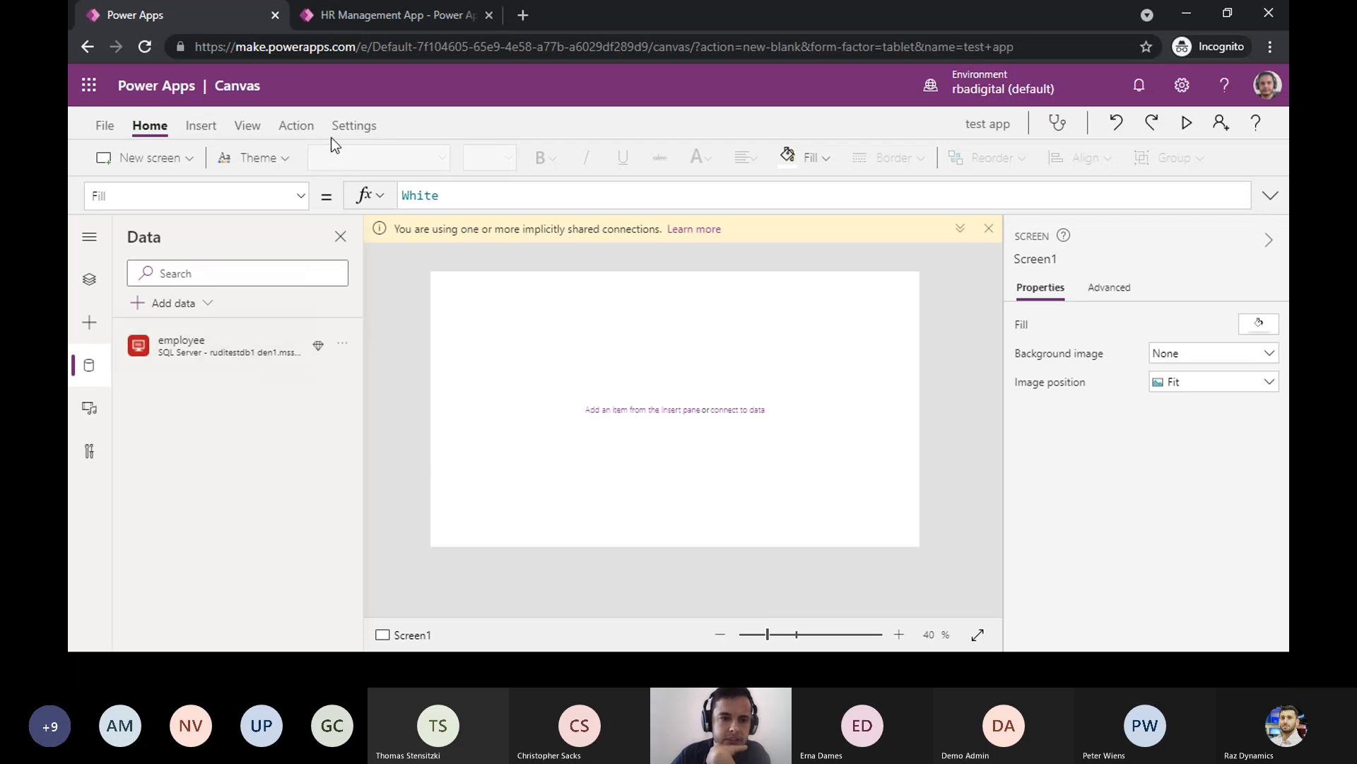
- Insert a data table on Screen1 and set employee as its data source
click(200, 128)
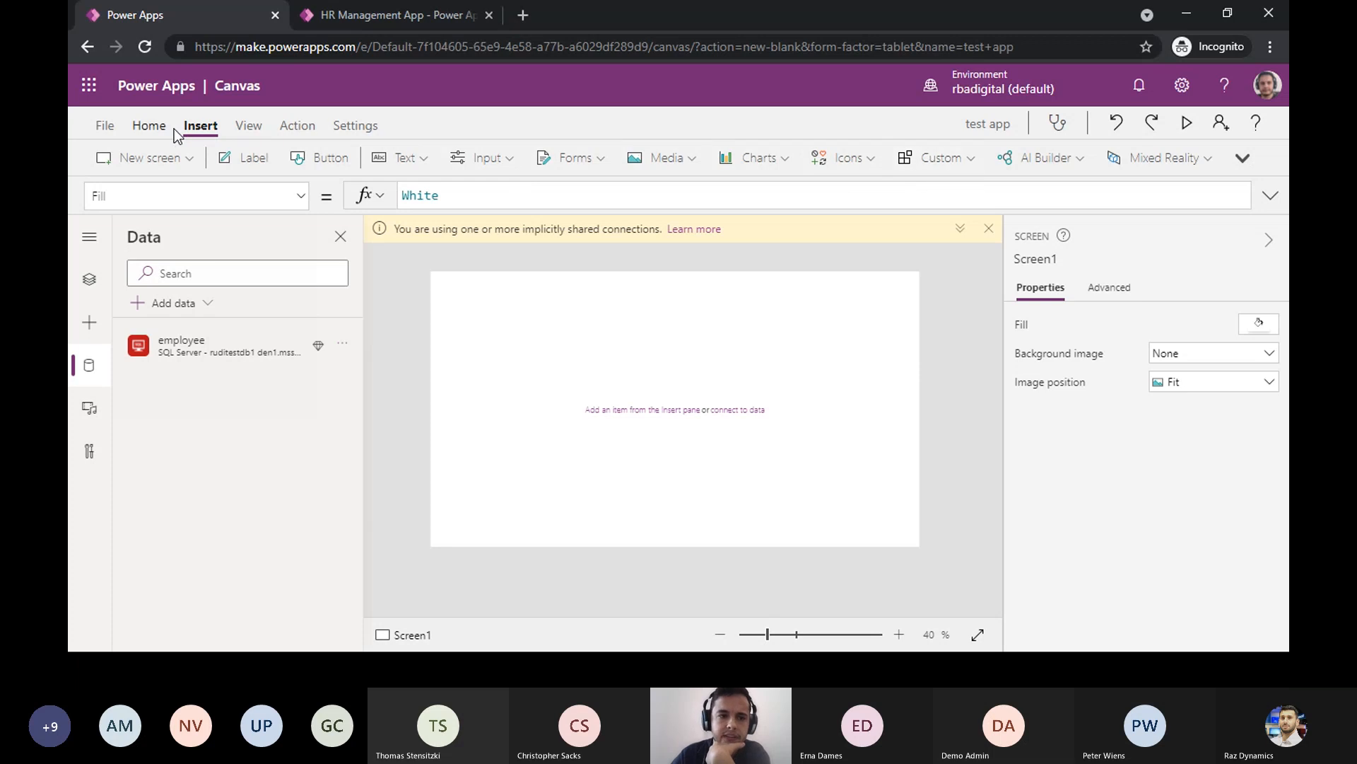
click(251, 126)
click(201, 125)
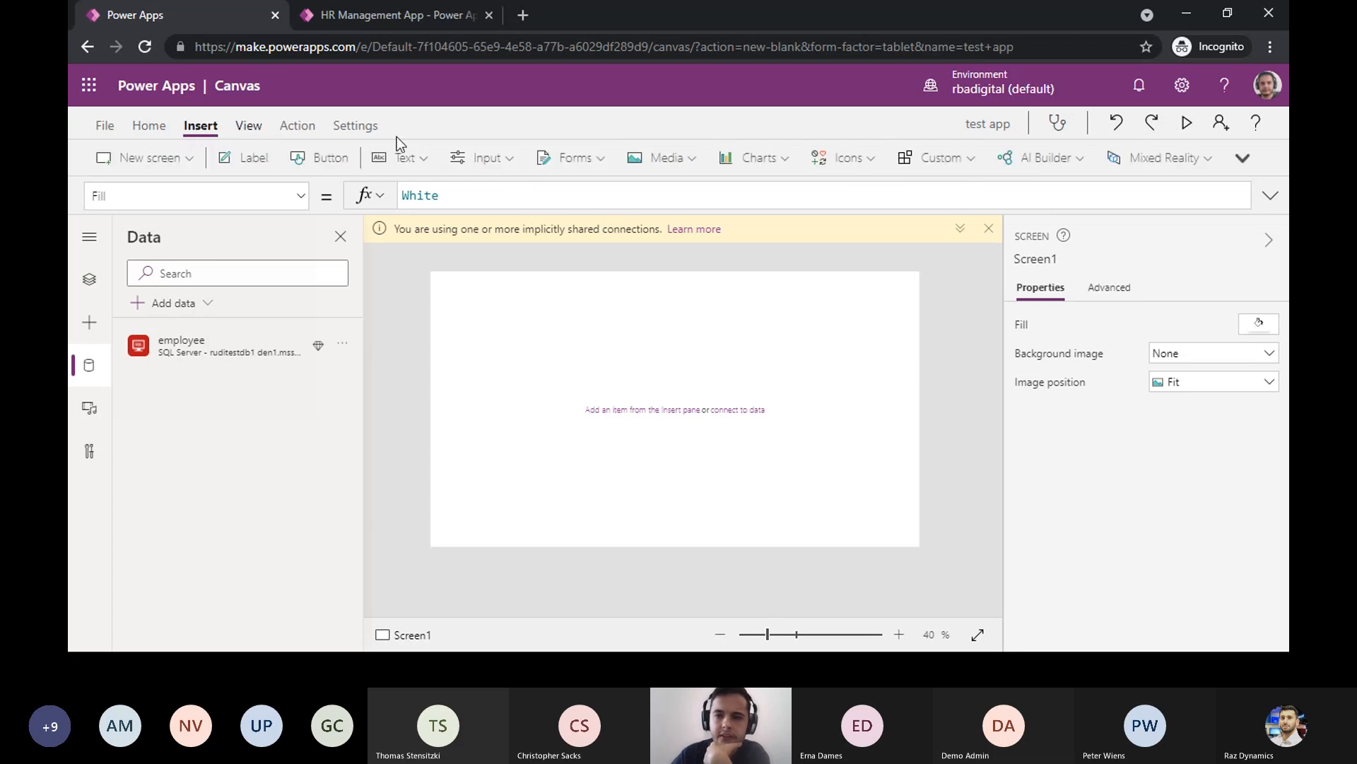
click(1244, 159)
click(1194, 219)
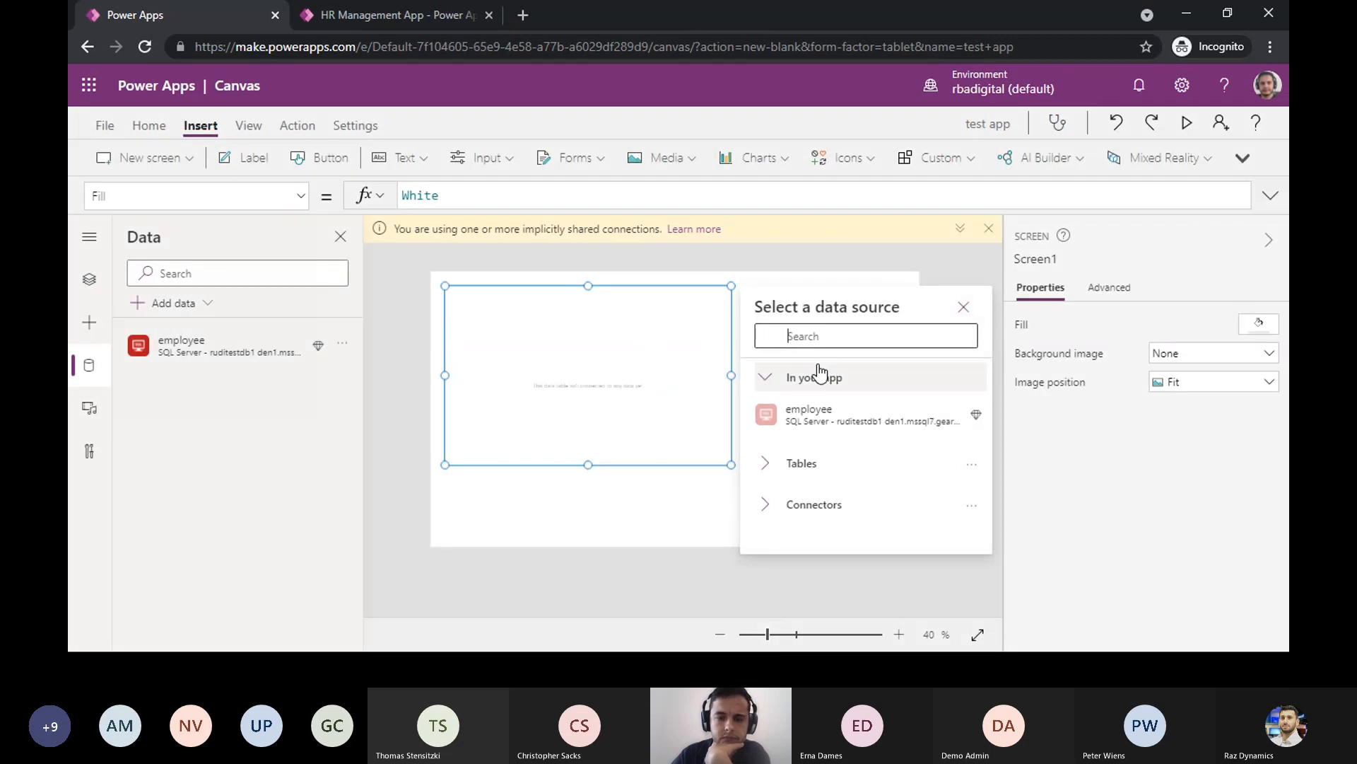
click(788, 423)
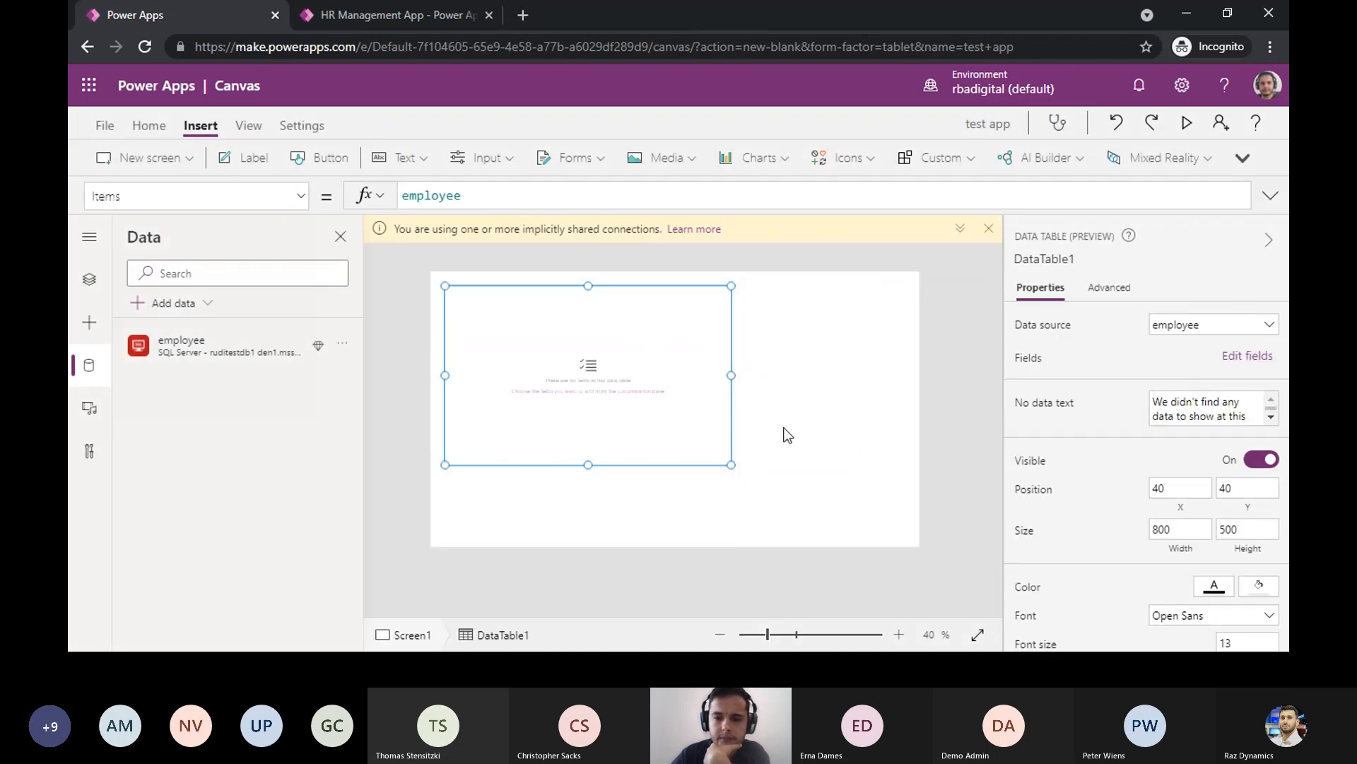
- Add the comm, dept, sal, mgr and job fields to the data table and widen it to about 1215
click(1247, 356)
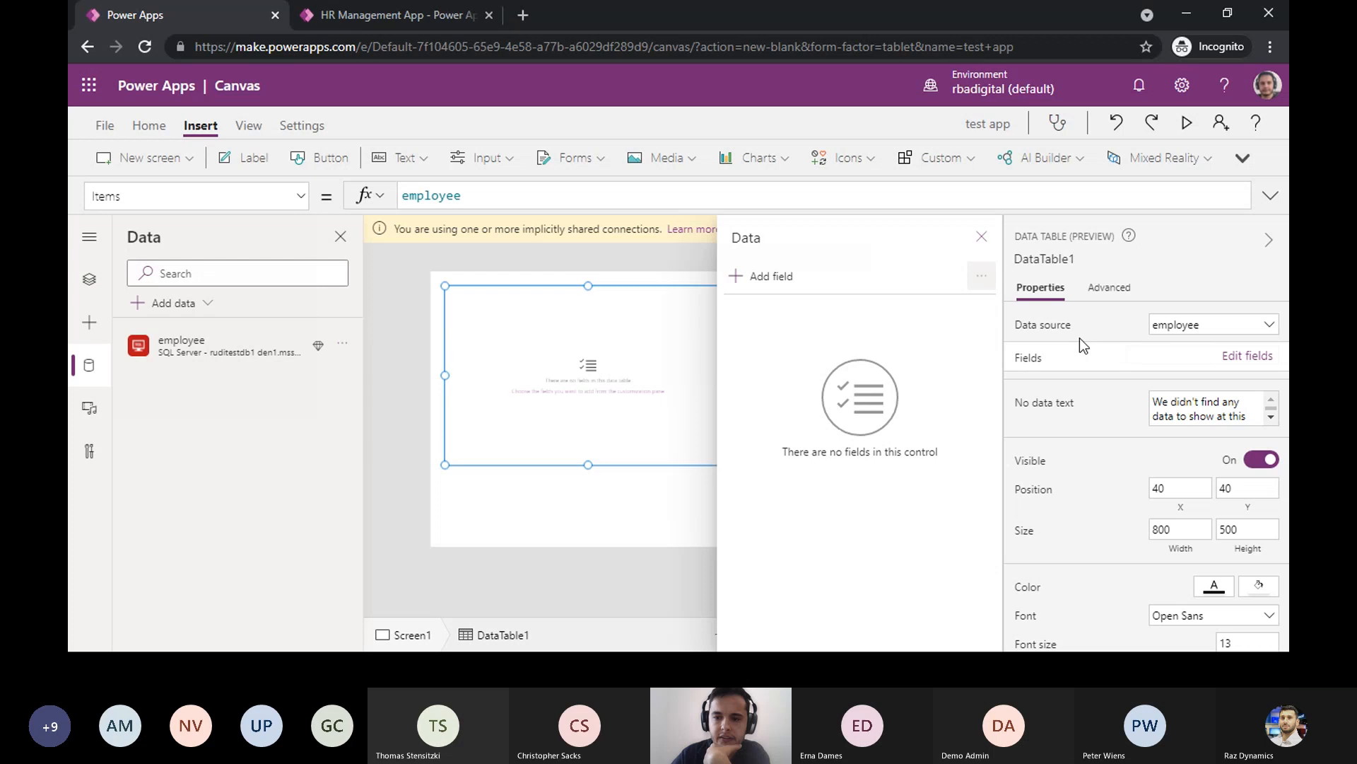
click(770, 281)
click(838, 349)
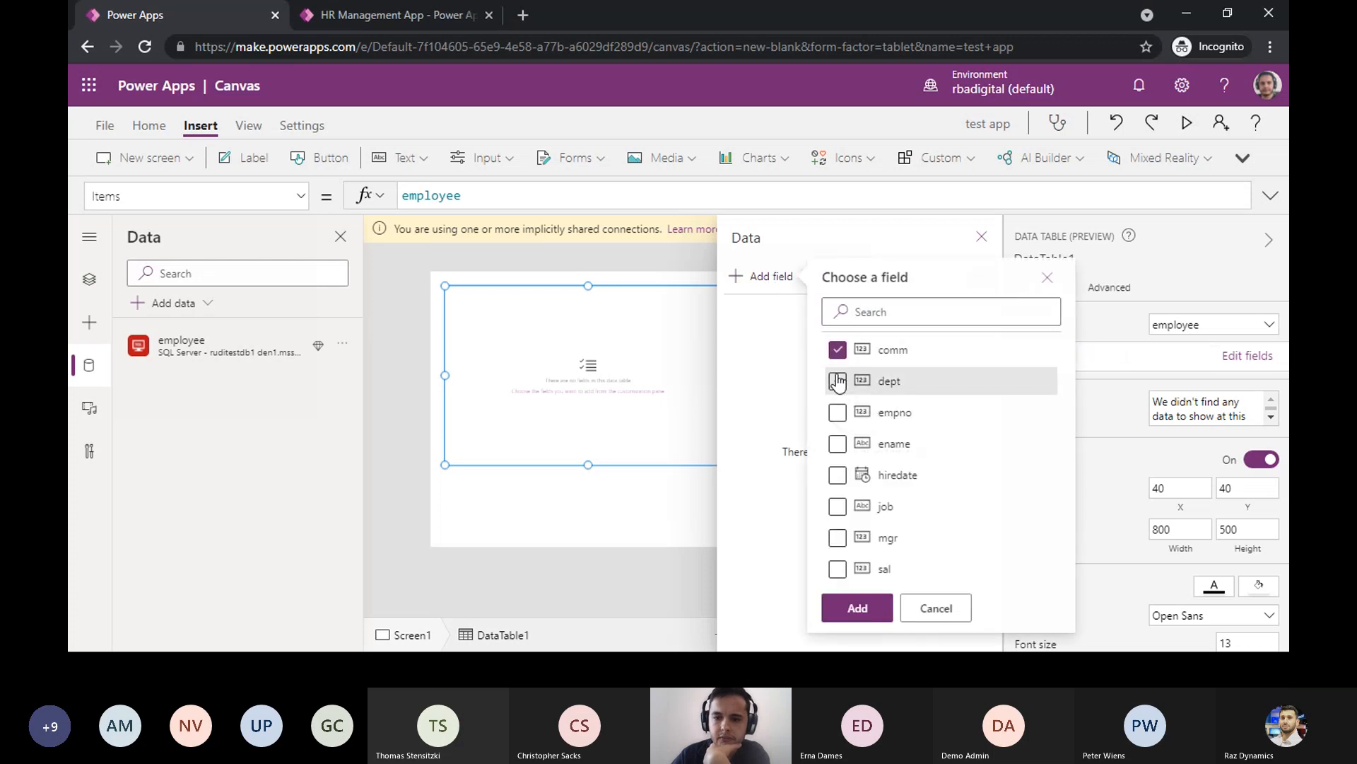
click(838, 381)
click(838, 567)
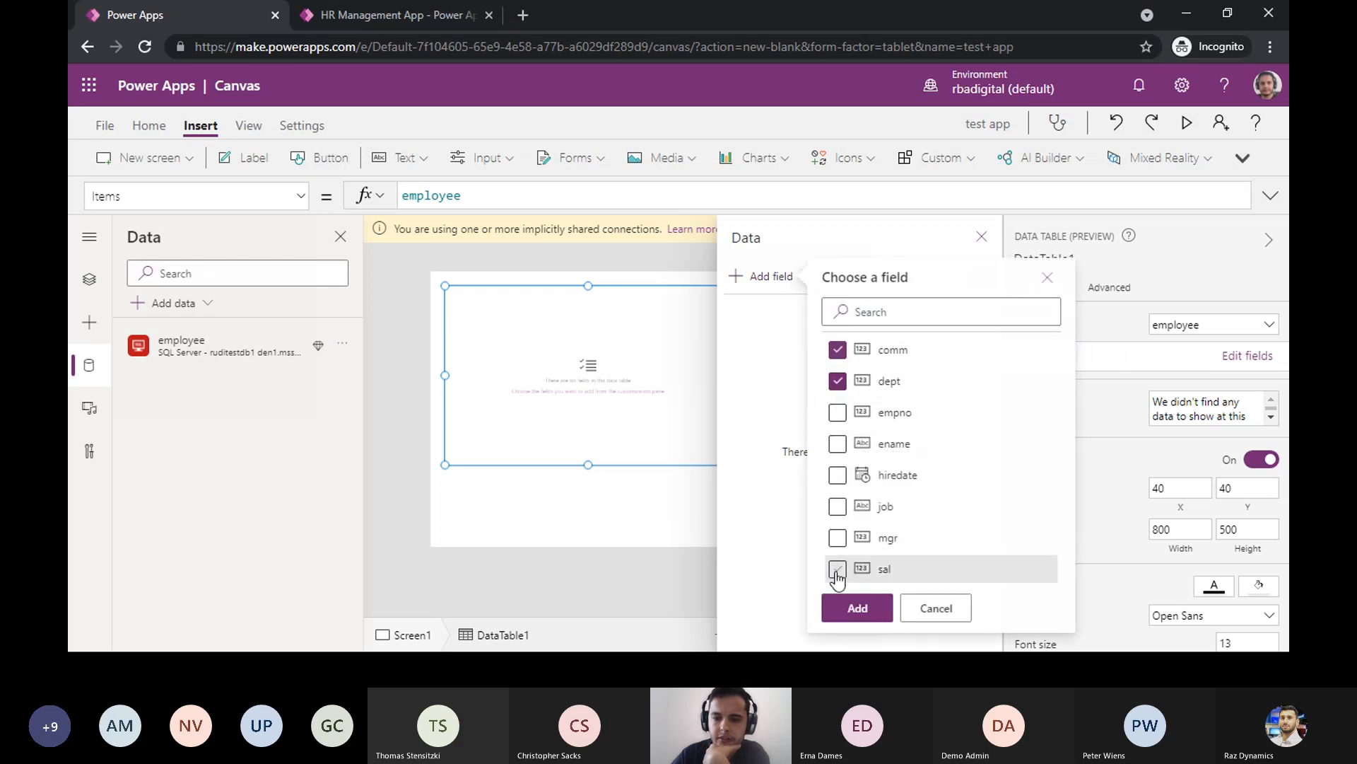
click(837, 537)
click(838, 506)
click(858, 608)
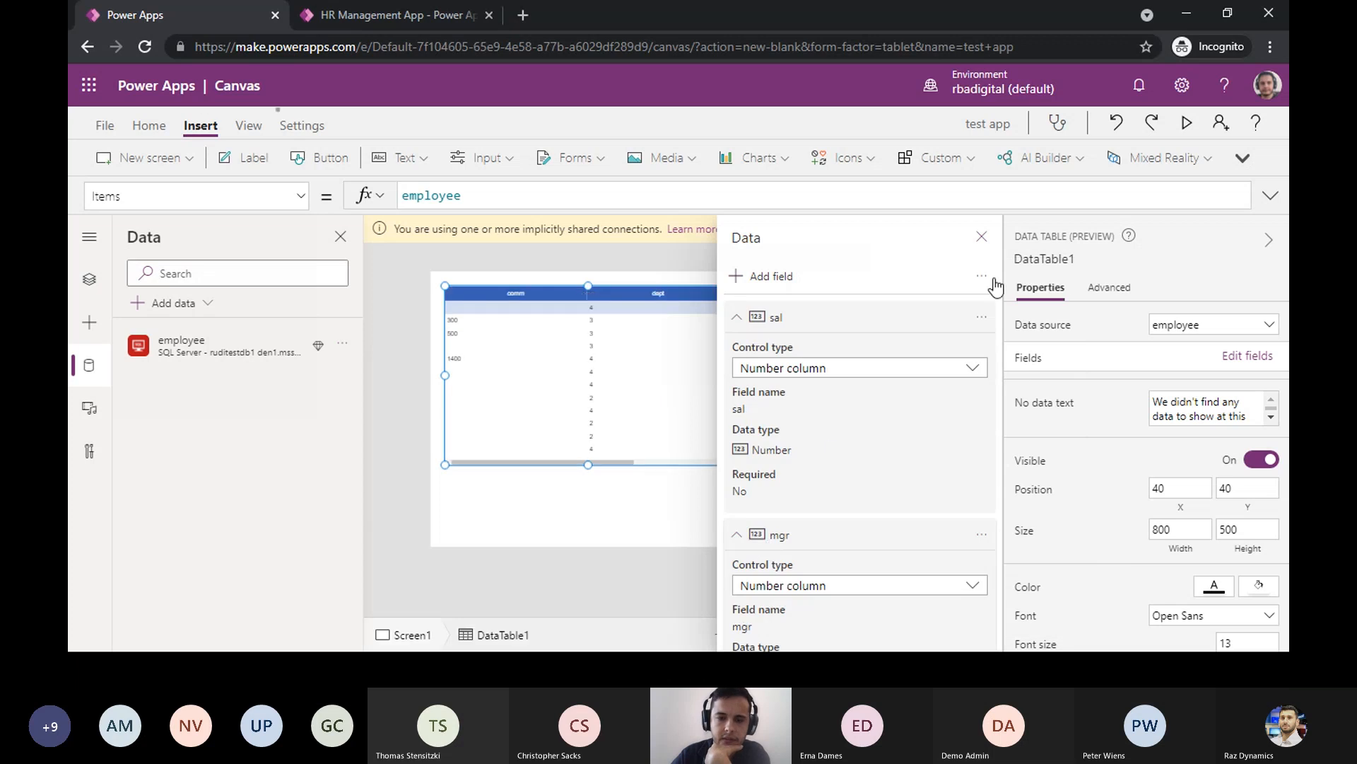
click(982, 236)
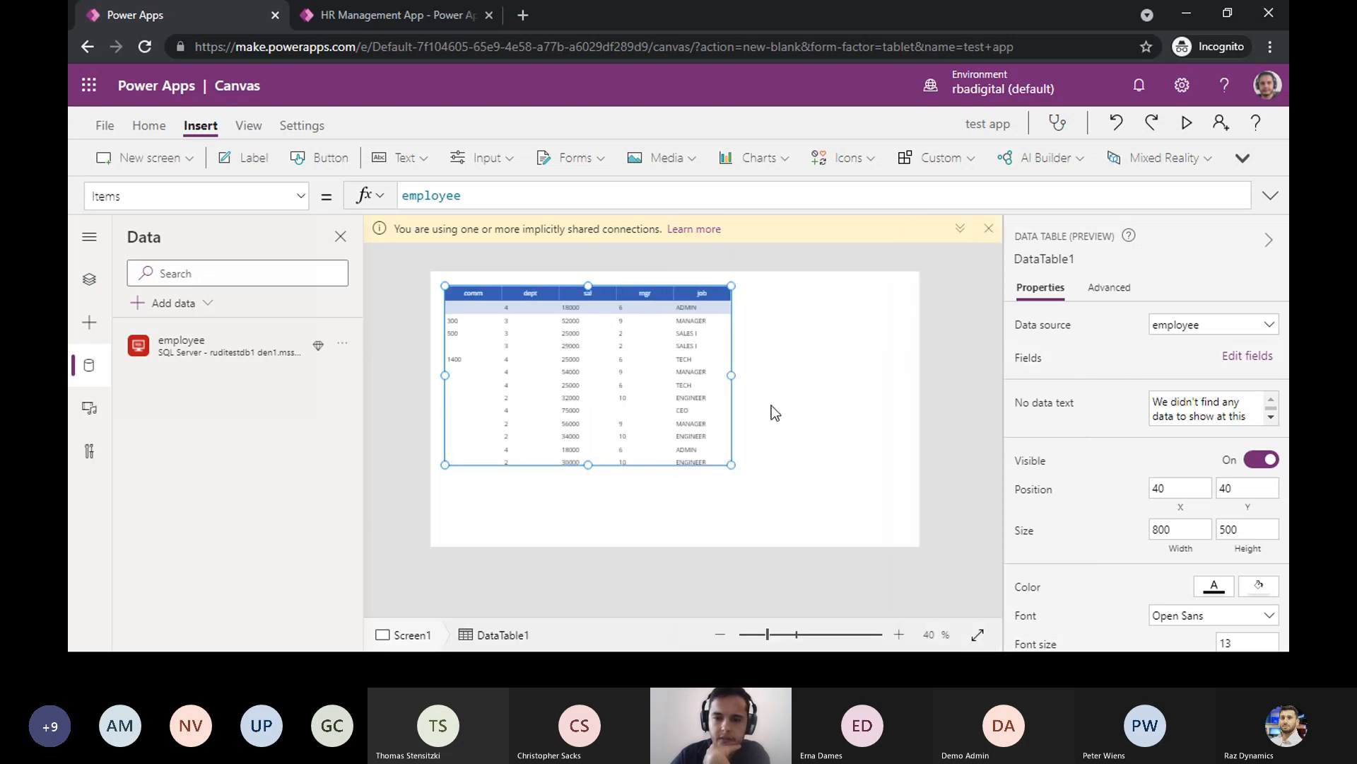
drag(735, 378, 880, 378)
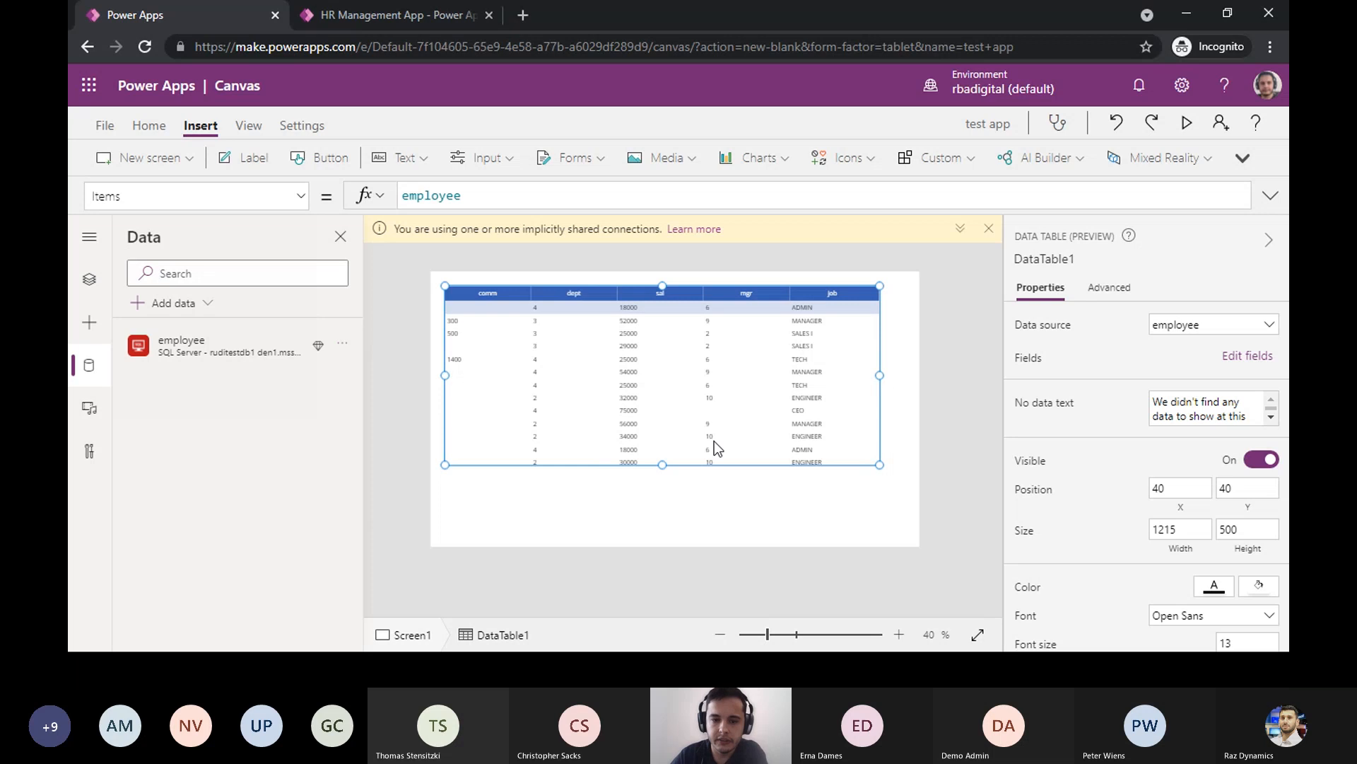
- Preview the app to examine the employees' salary rows, then close the preview and dismiss the tip
click(661, 311)
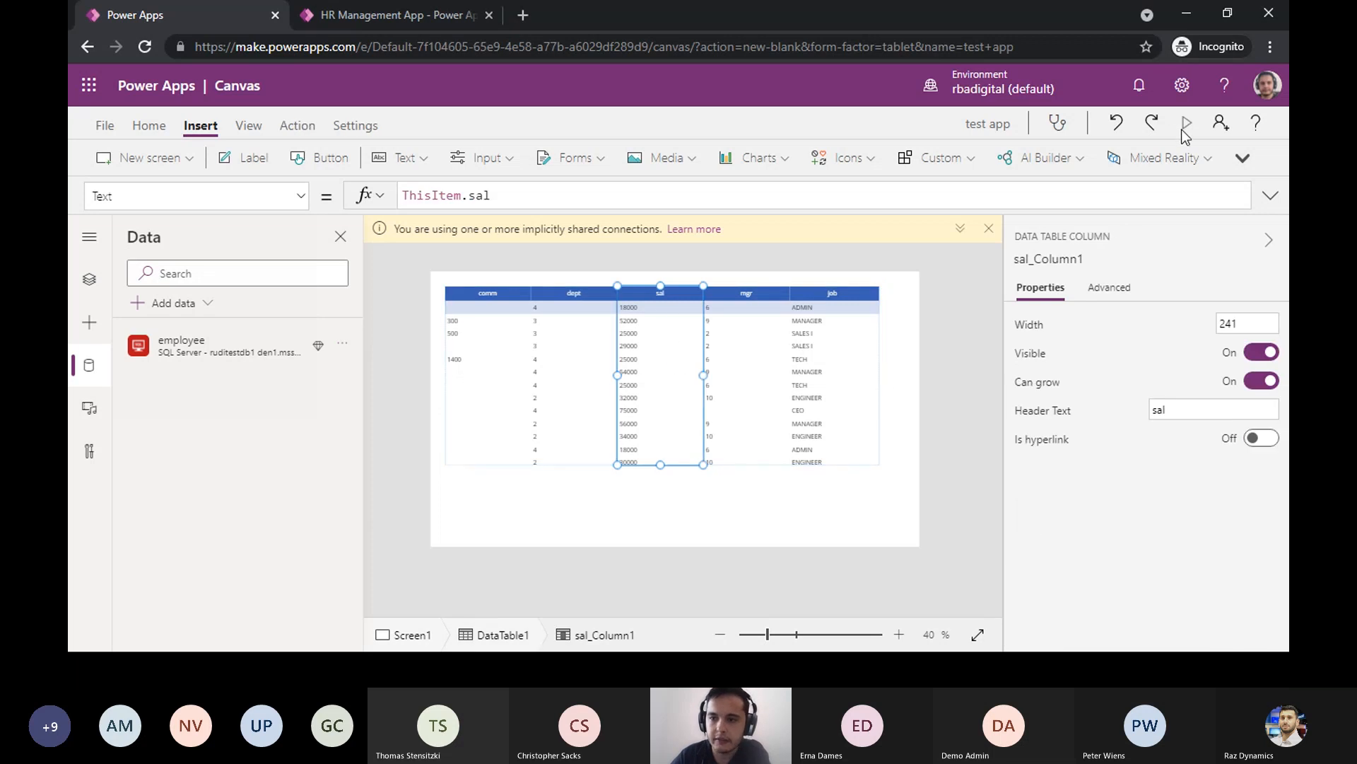
click(1183, 127)
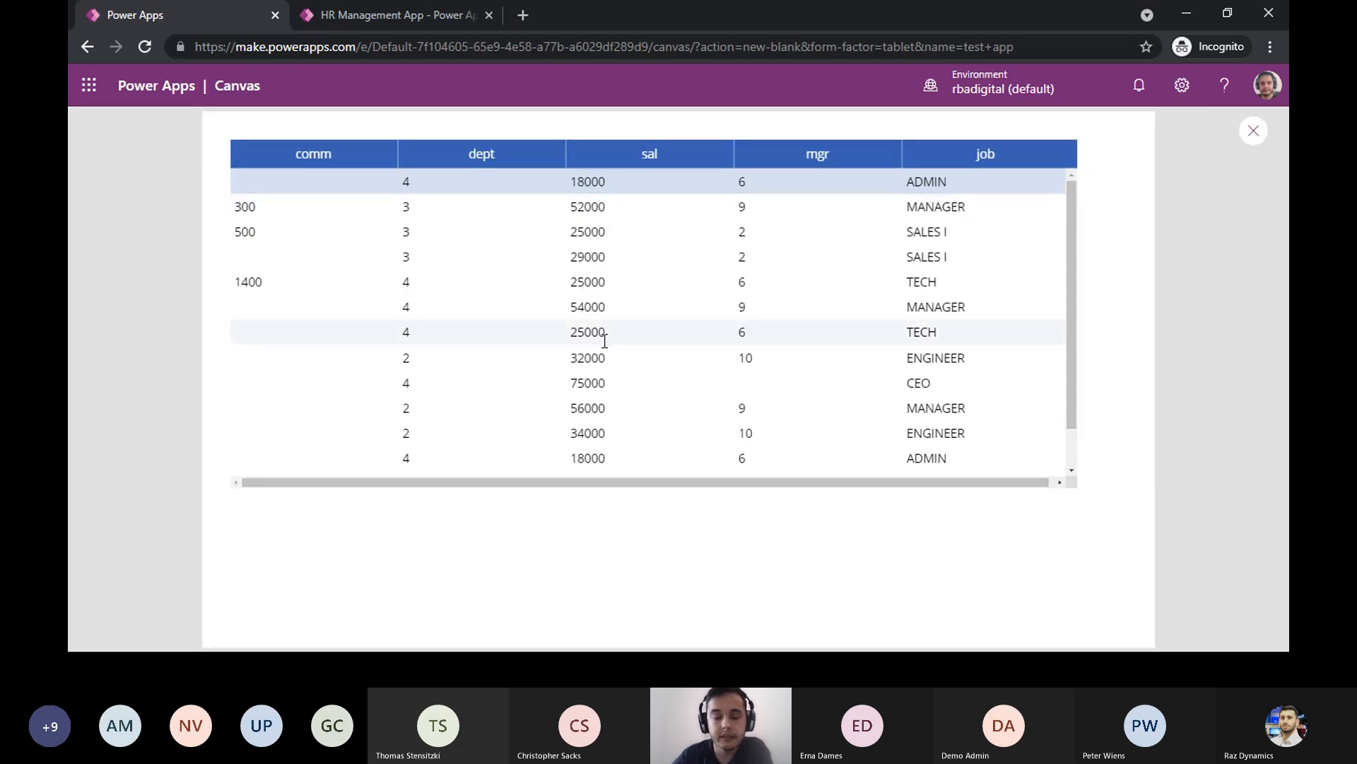
click(605, 408)
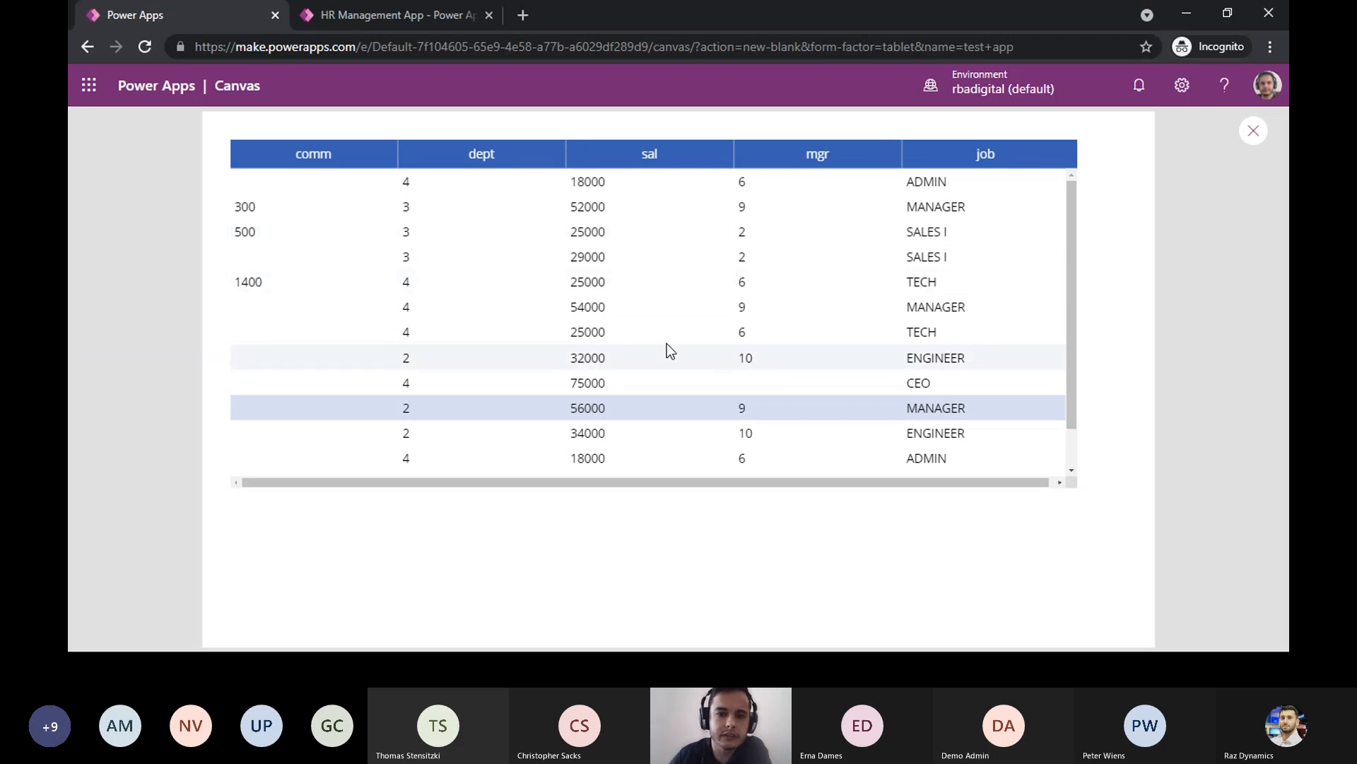
click(644, 300)
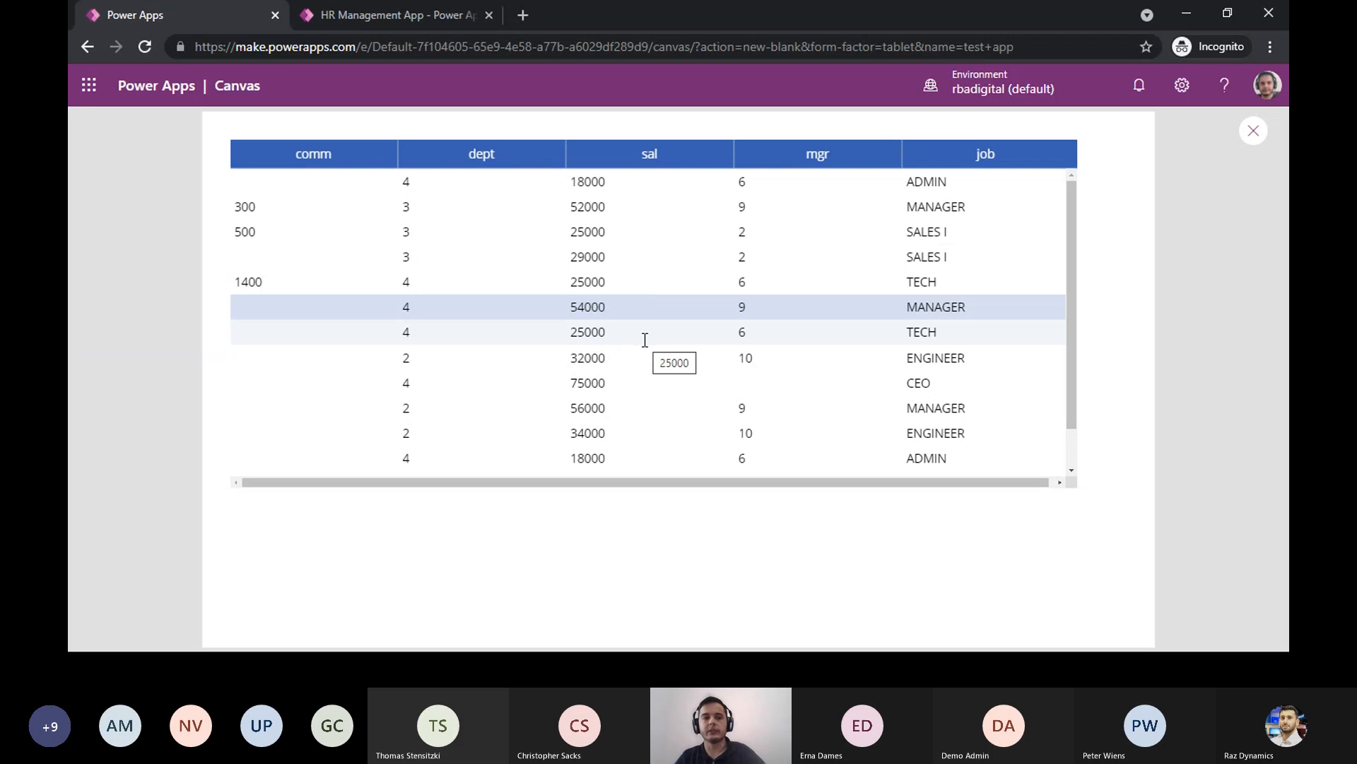
click(1246, 141)
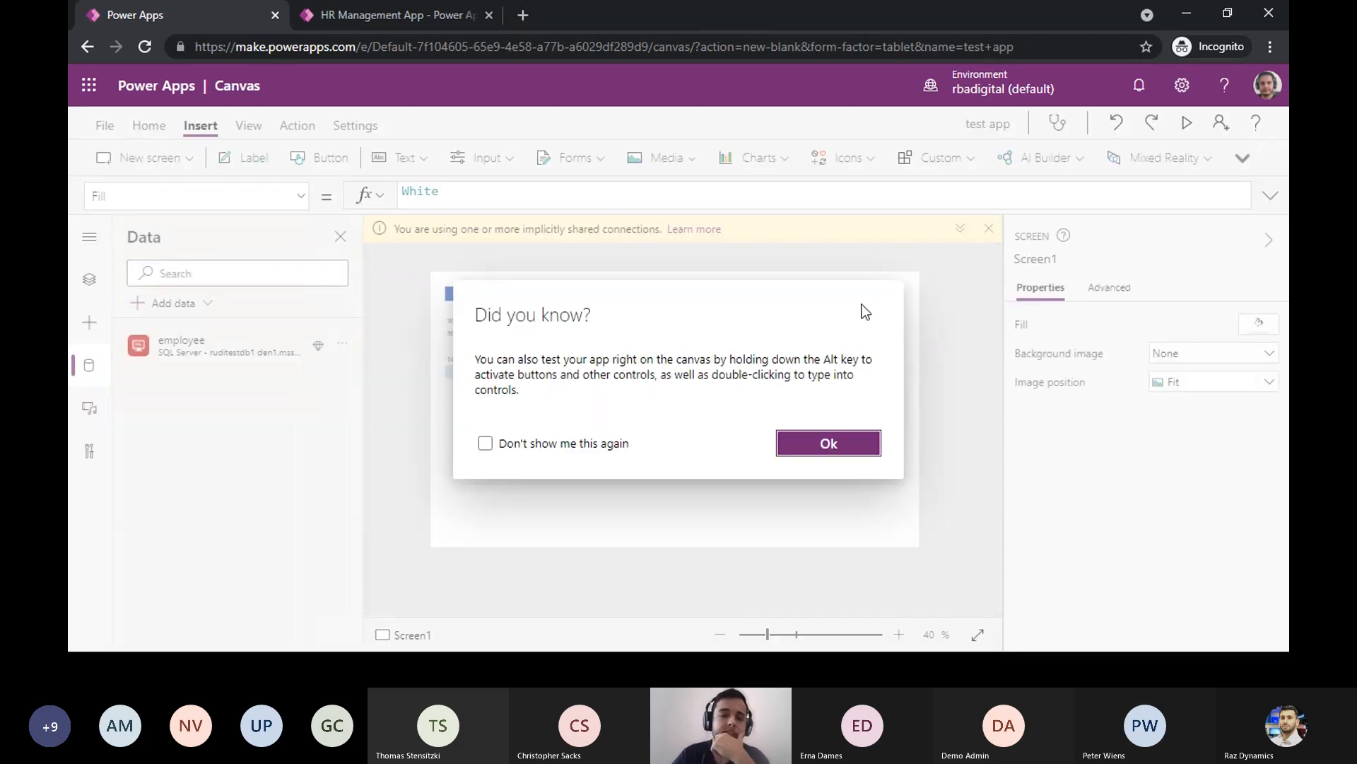
click(834, 444)
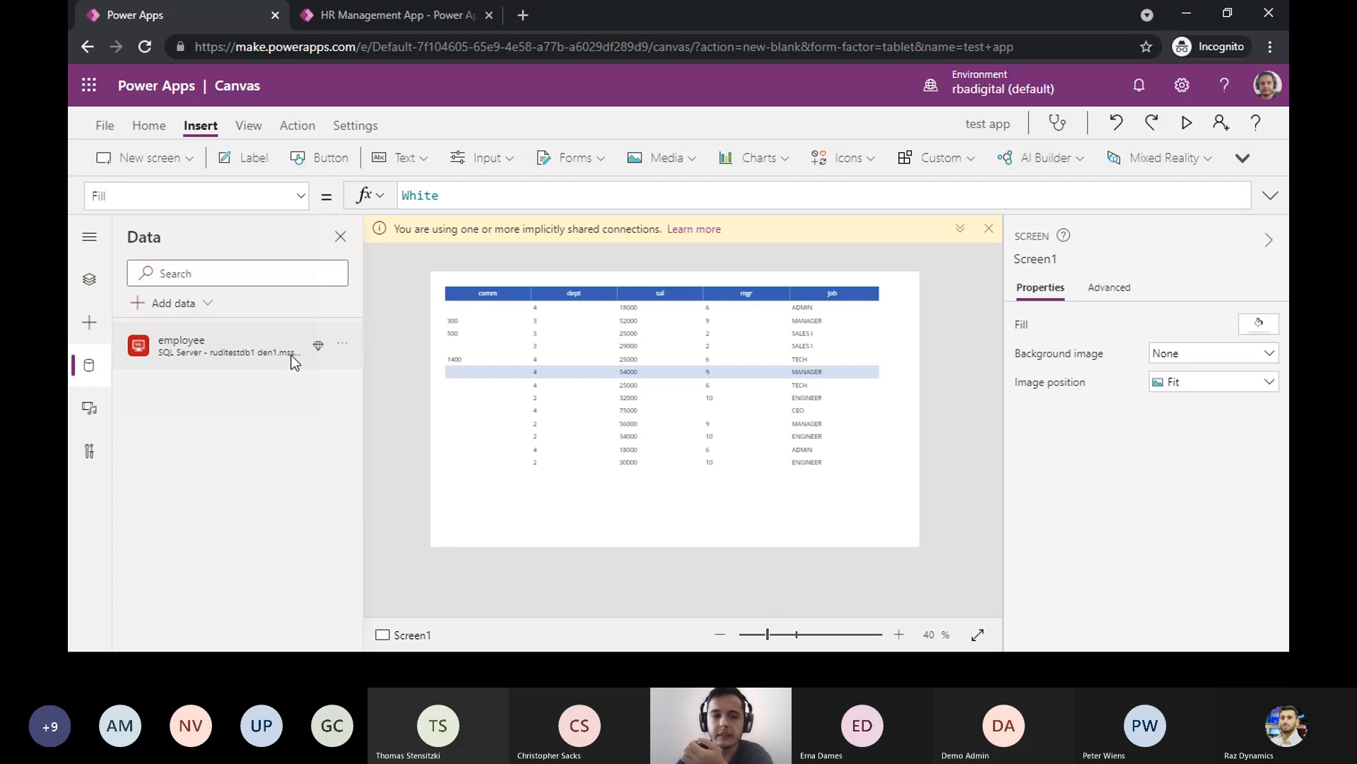
- Switch from the Chrome window back to the presentation and advance to the "THE (sad) END!!" slide
mouse_move(294, 360)
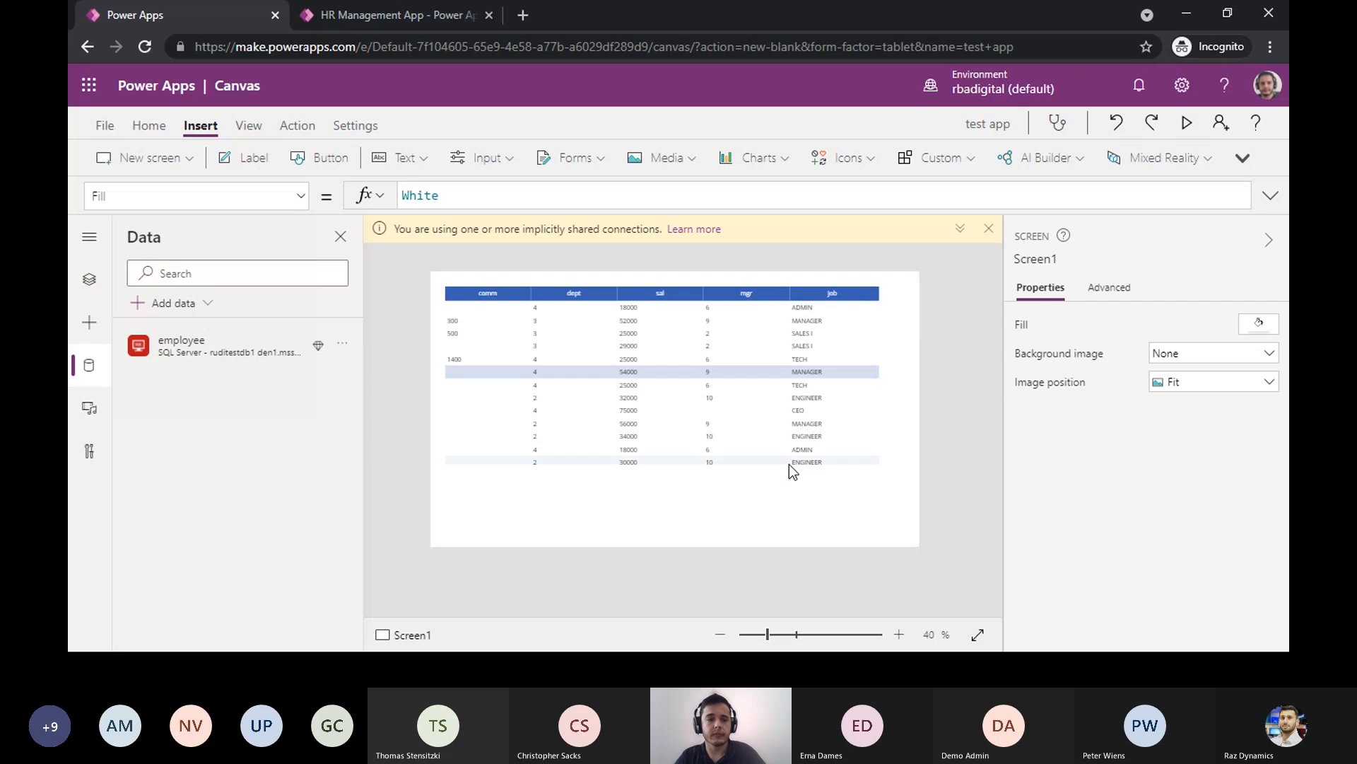
key(alt+Tab)
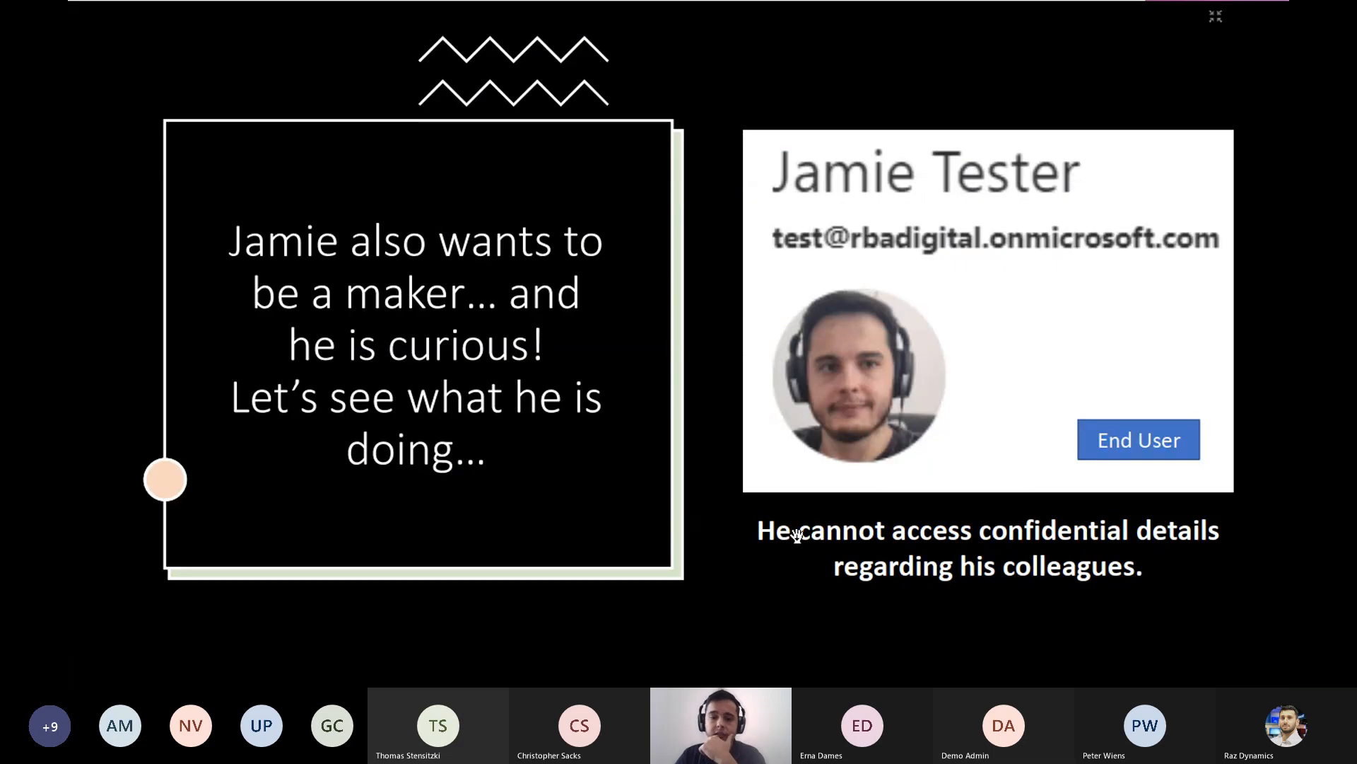
click(764, 540)
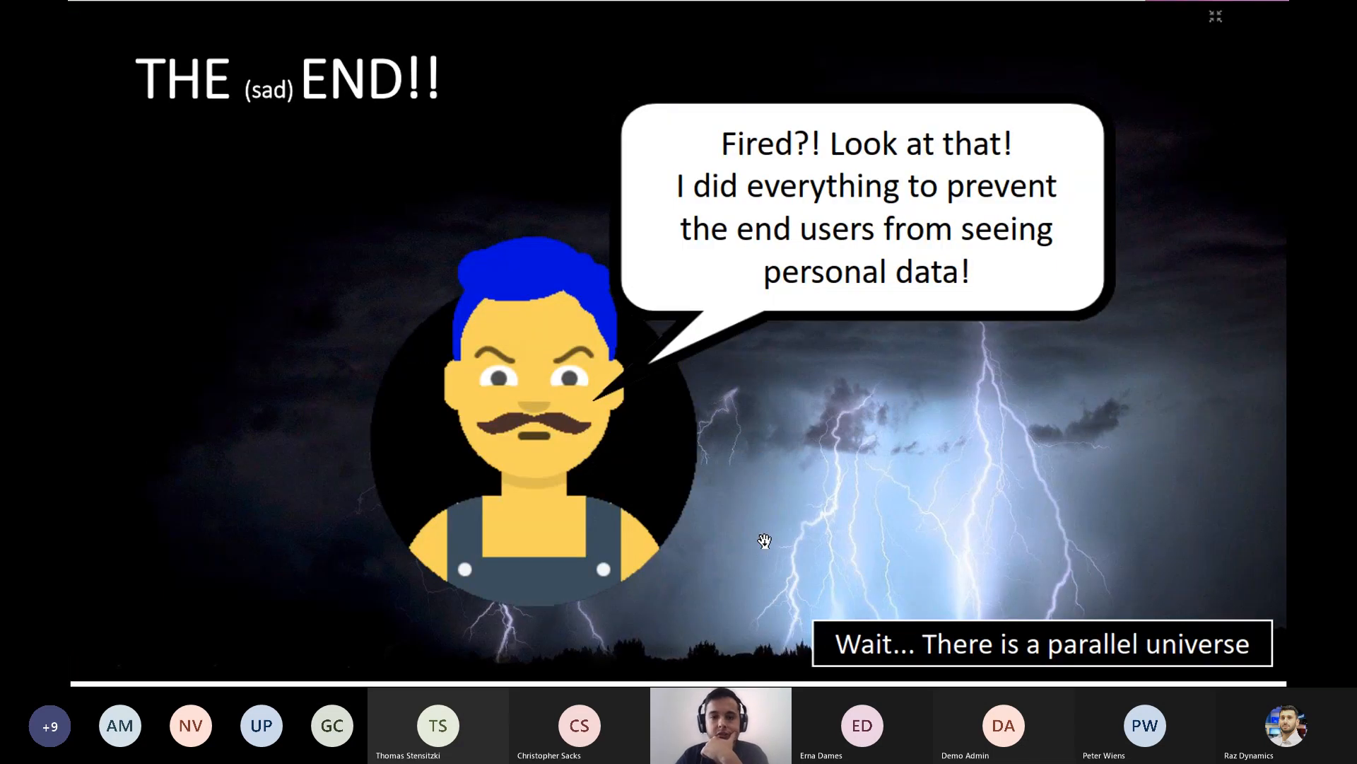
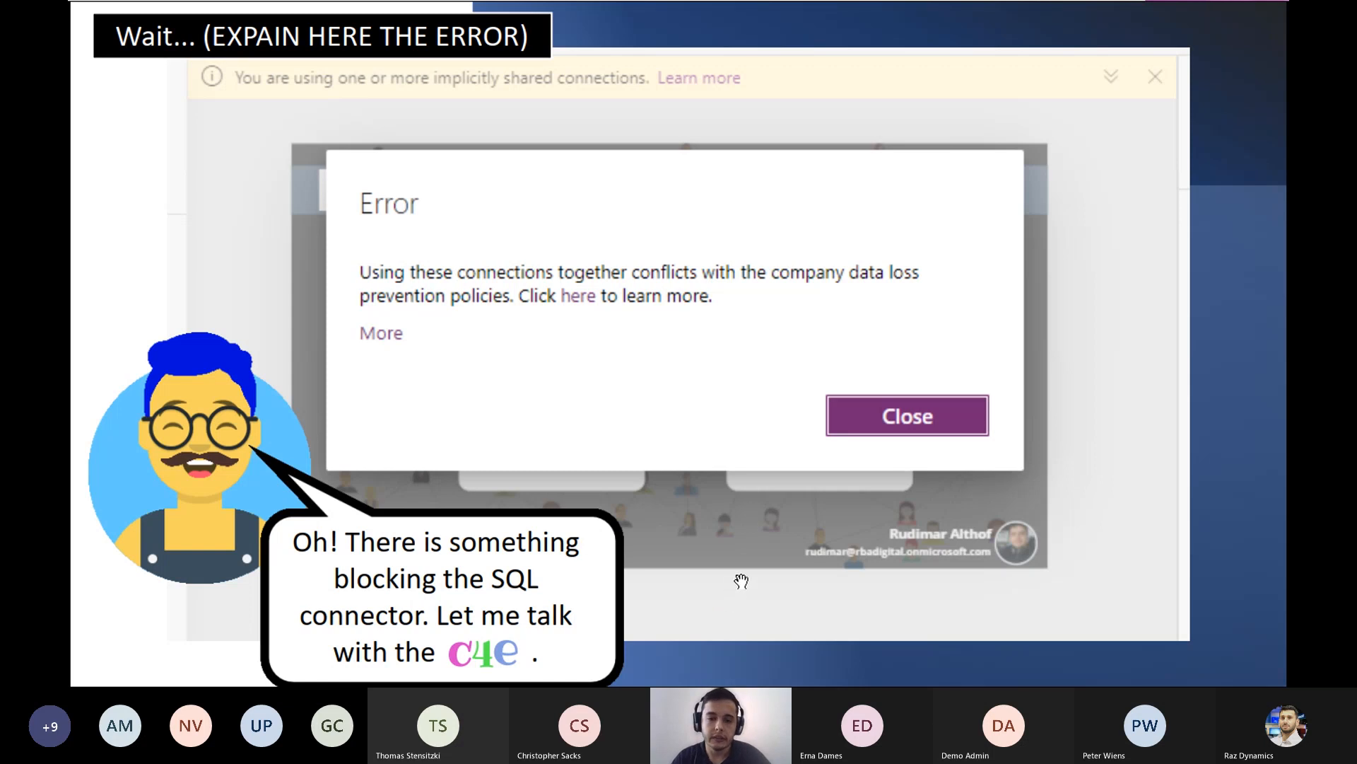
- Switch to the Power Apps window in Chrome, examine the environments available to the end user, and return to the presentation
key(alt+Tab)
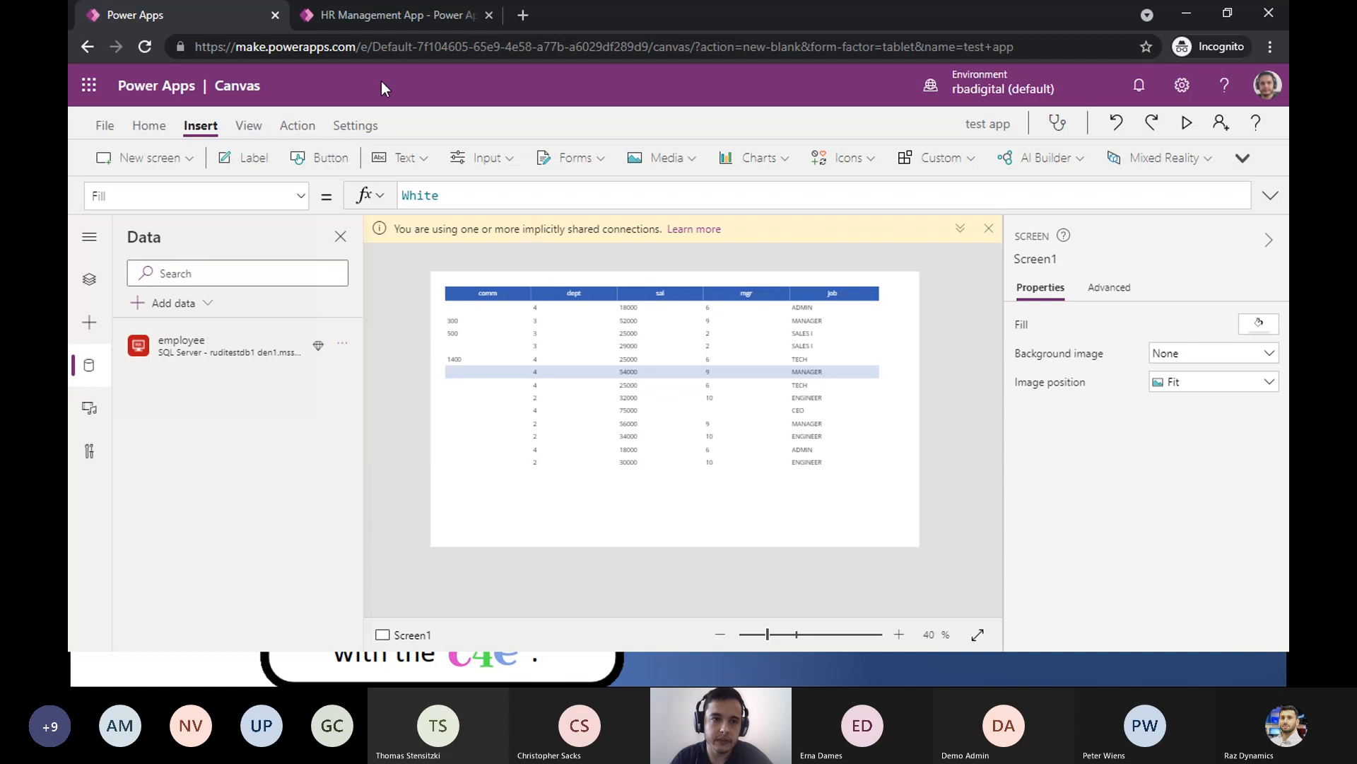
click(1039, 105)
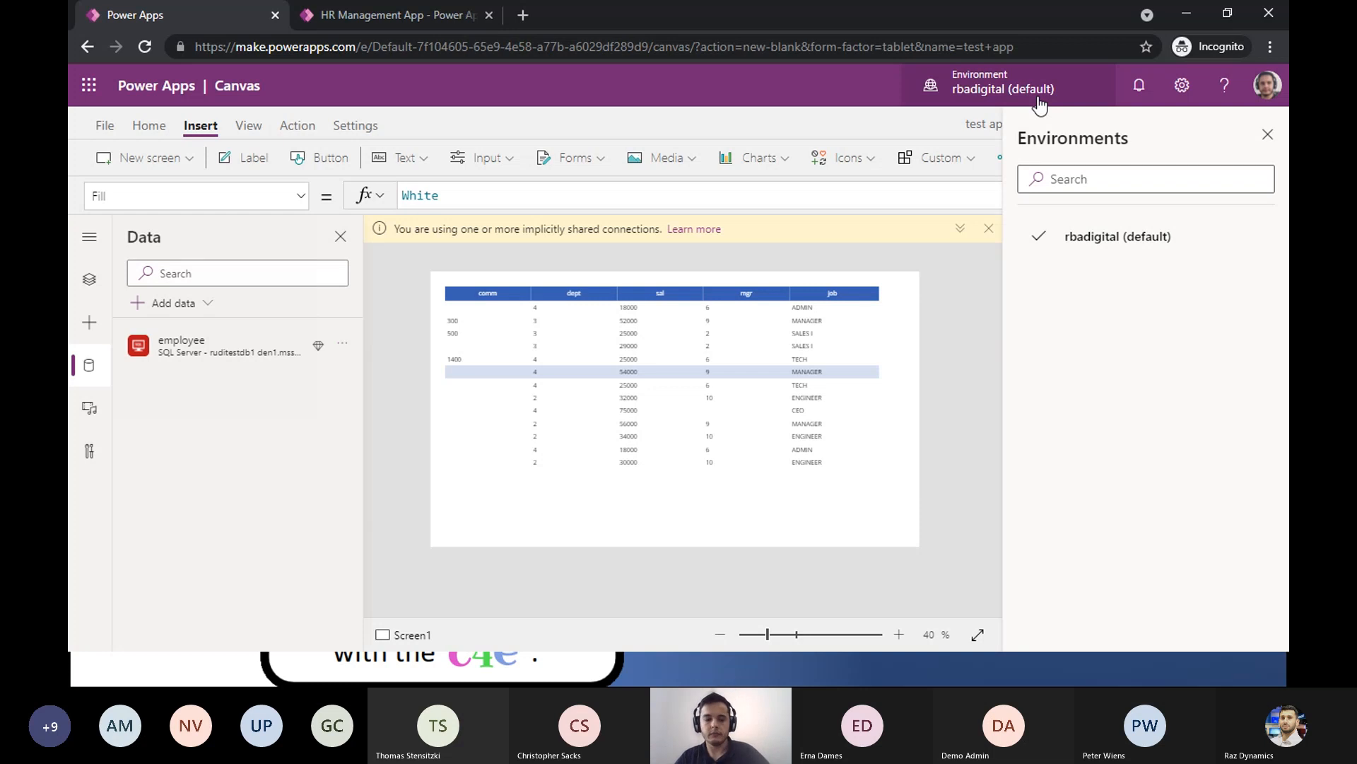
key(alt+Tab)
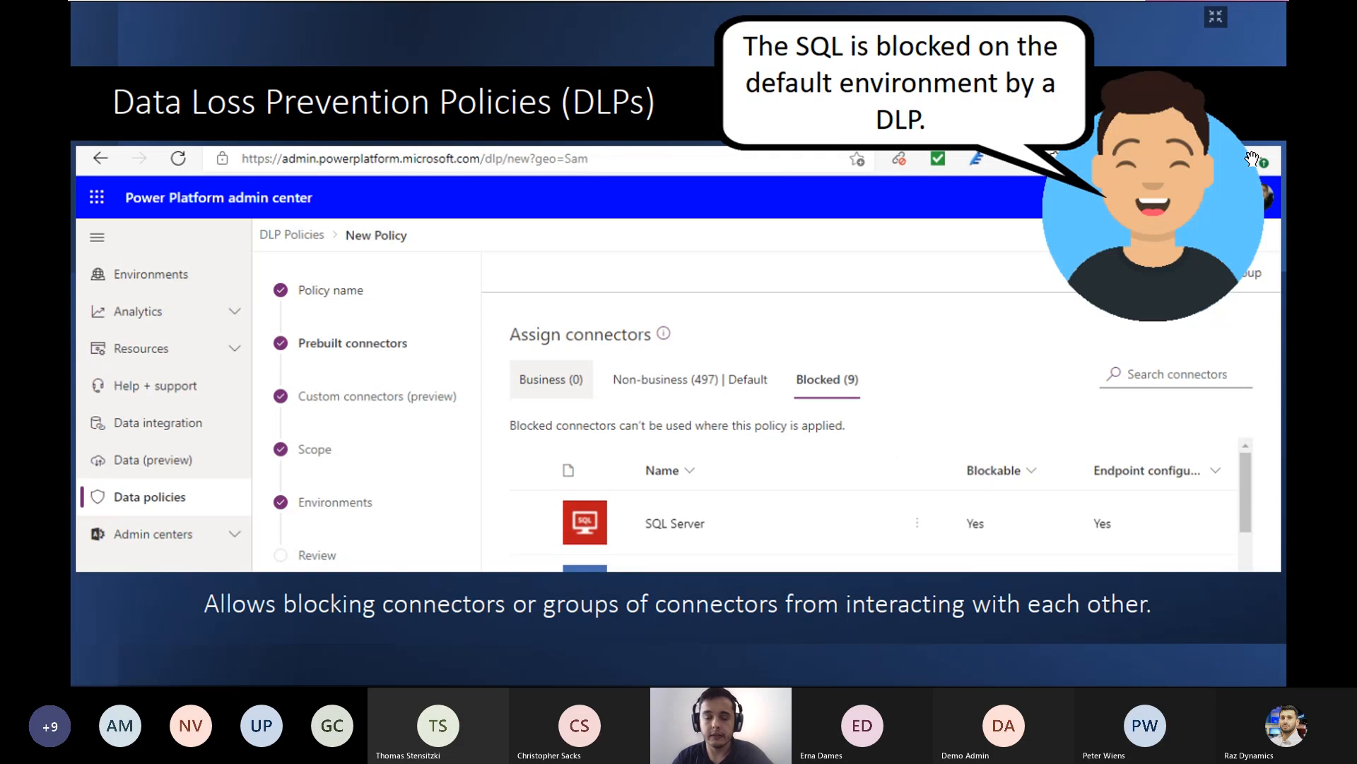
- Switch to the Power Platform admin center in the Edge window and deselect the HR_Management_PROD environment
key(alt+Tab)
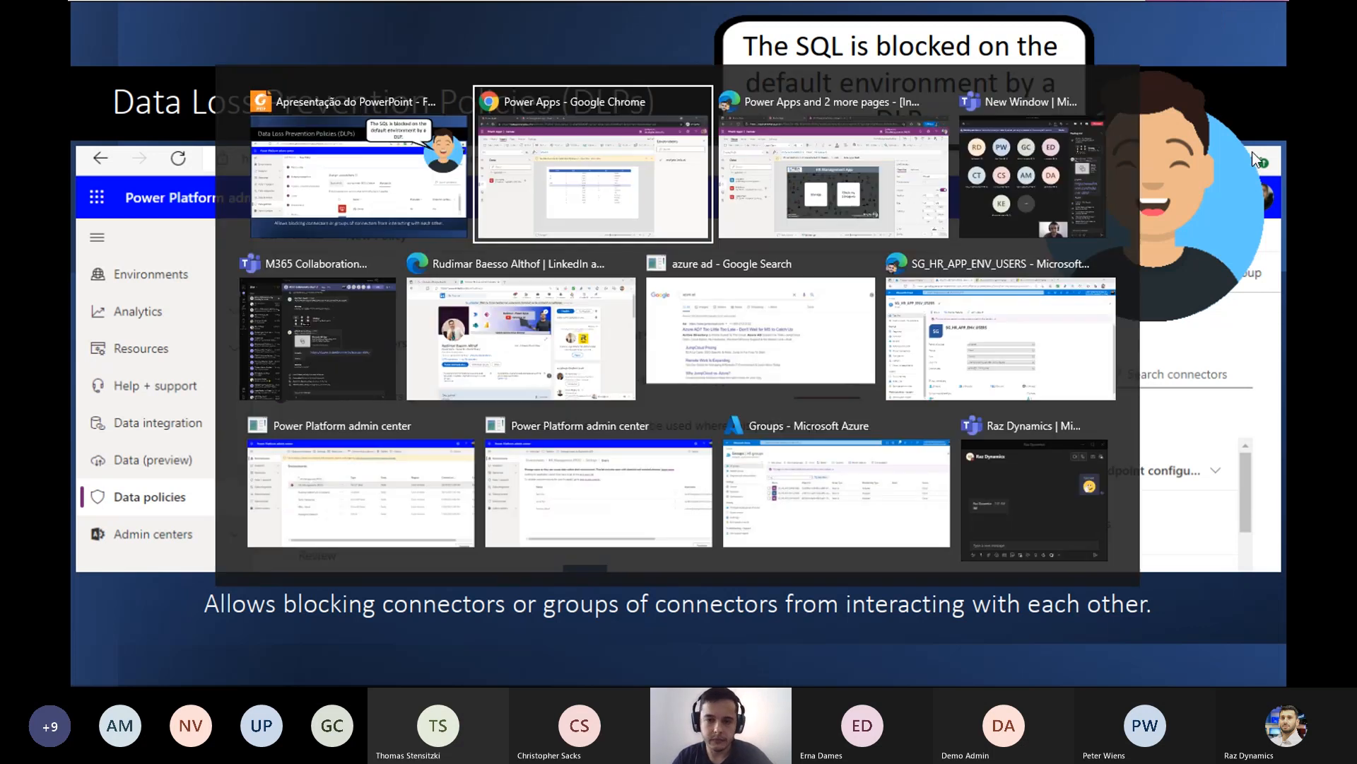
key(alt+Tab)
key(alt+Tab)
key(alt+Tab)
key(alt+Tab)
key(alt+Tab)
key(alt+Tab)
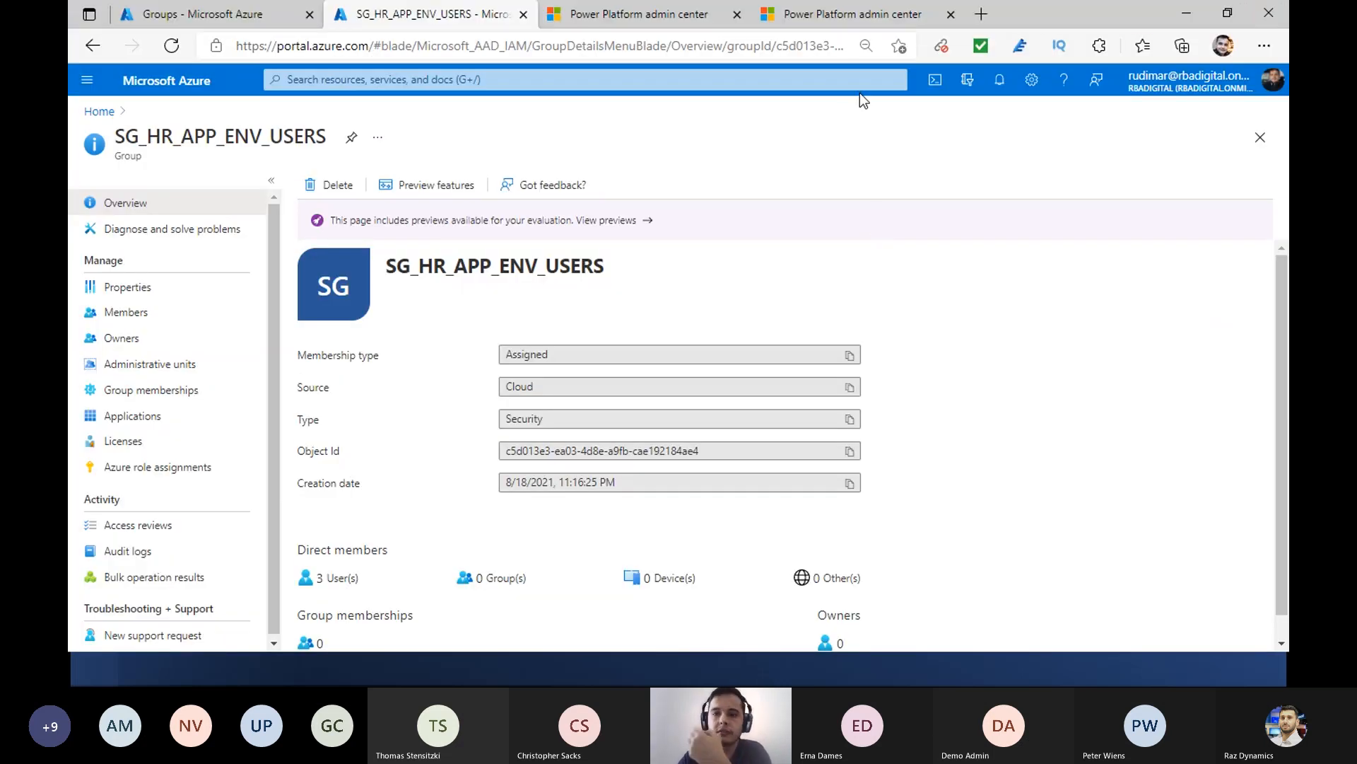
click(649, 22)
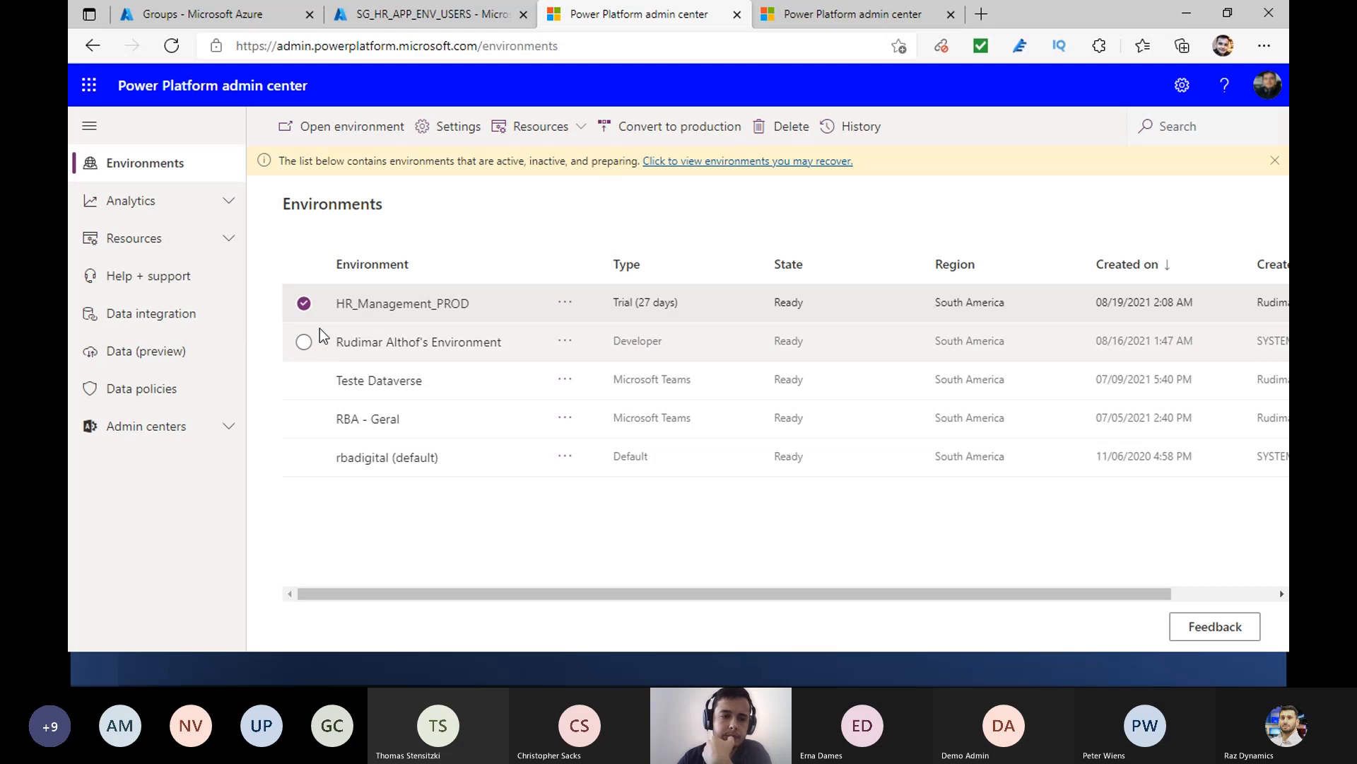
click(304, 305)
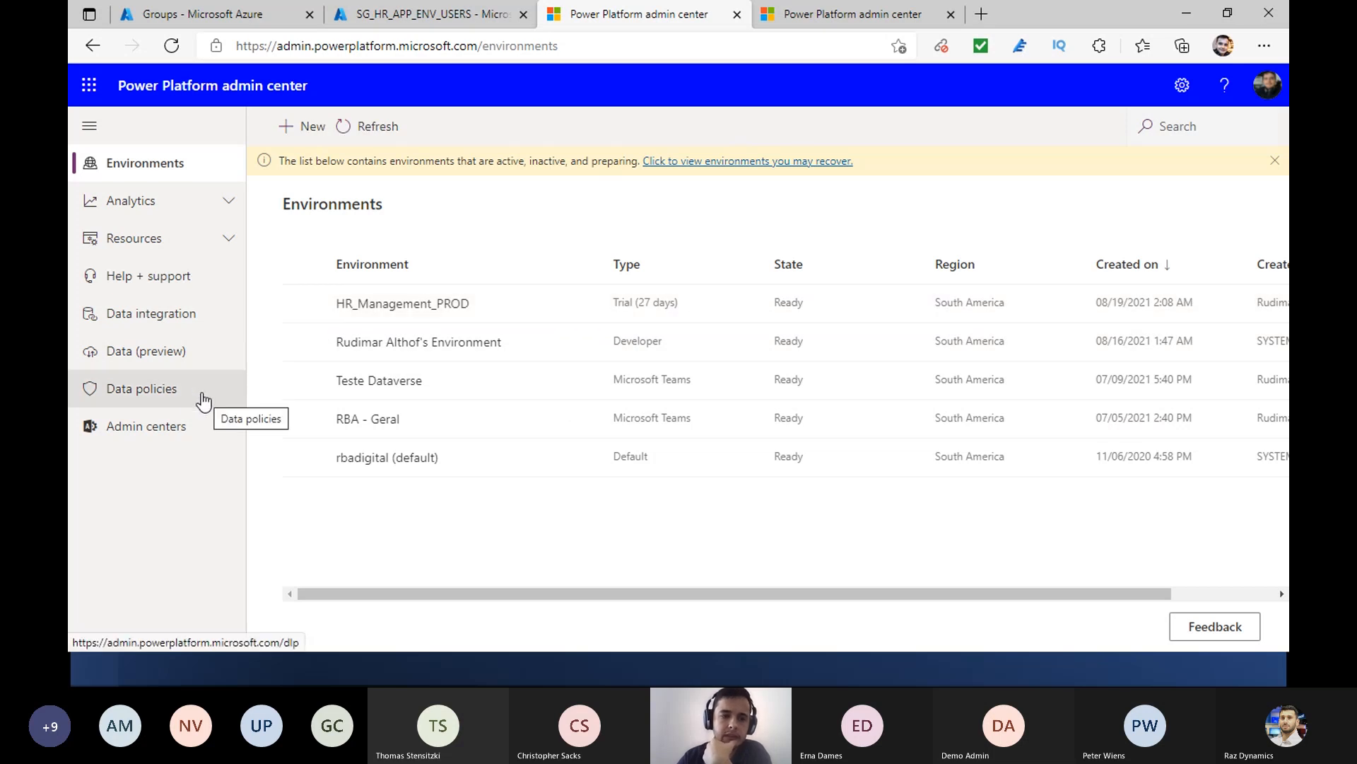
- Open the data policies and start editing the Restrictive DB Policy
click(166, 393)
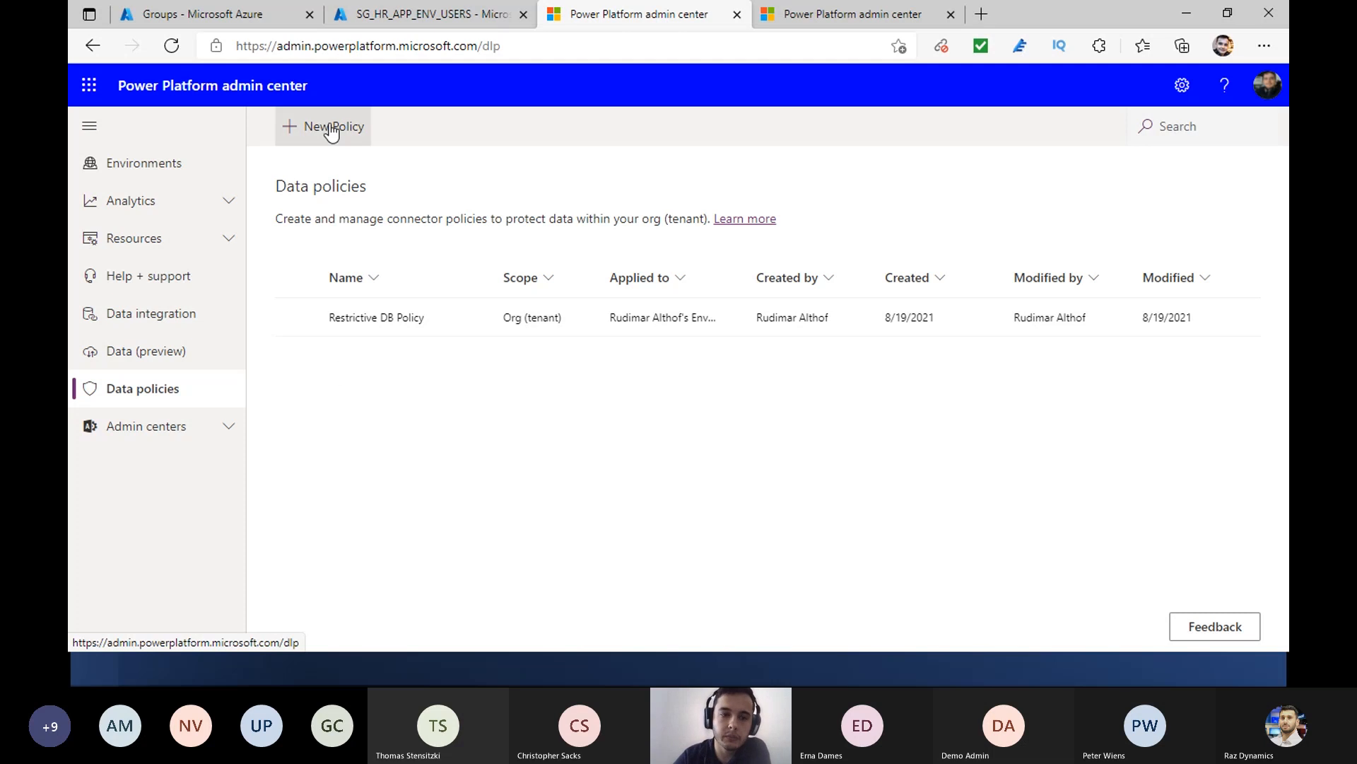
click(371, 316)
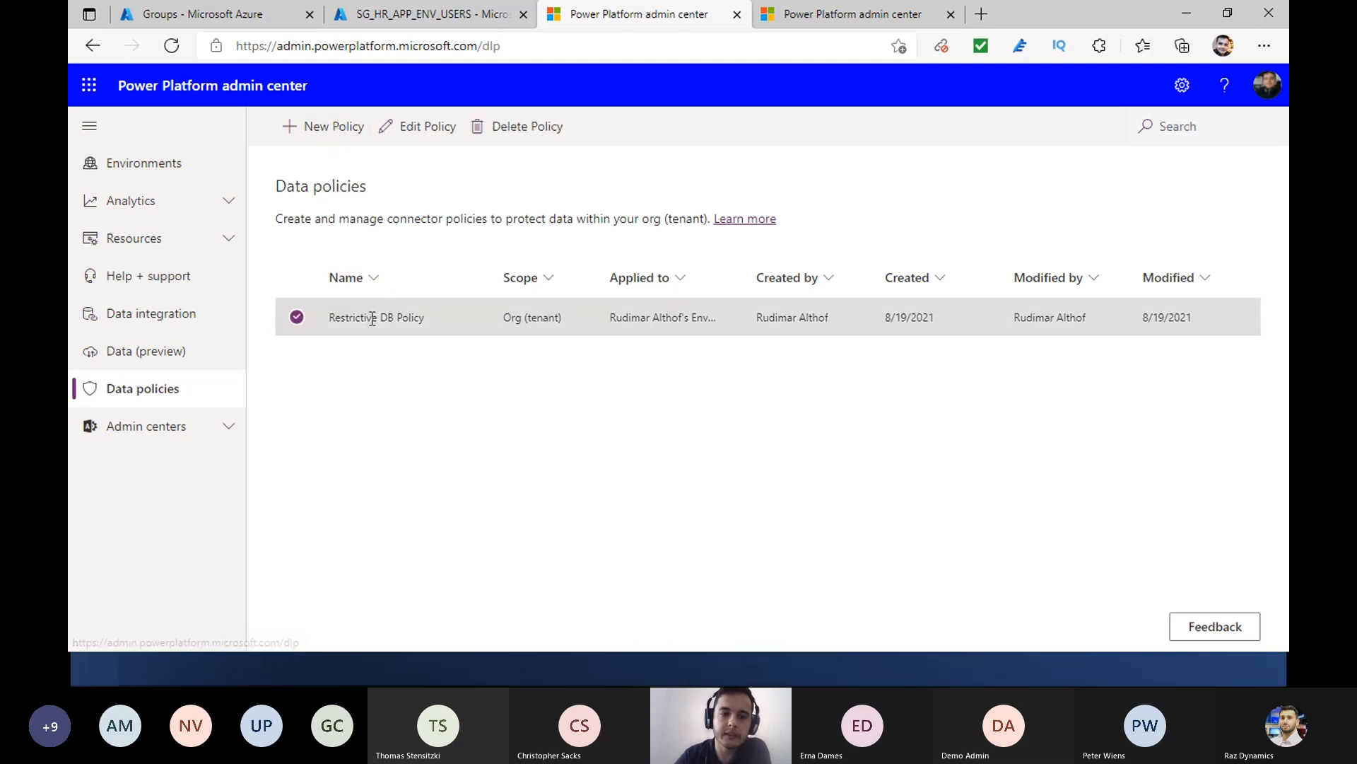
click(413, 133)
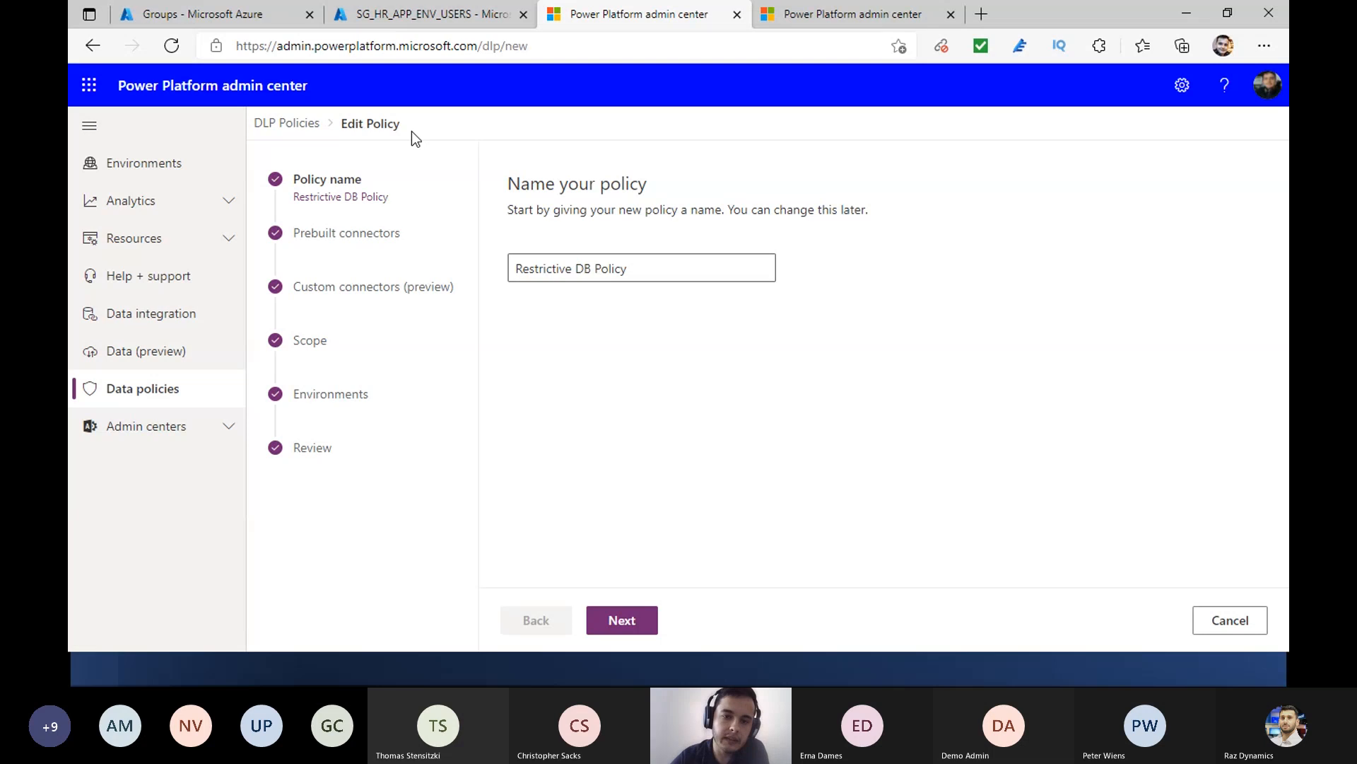
- Examine the policy's prebuilt connectors in the Business, Non-business and Blocked groups, selecting Bing Maps to see its reassignment options
click(373, 234)
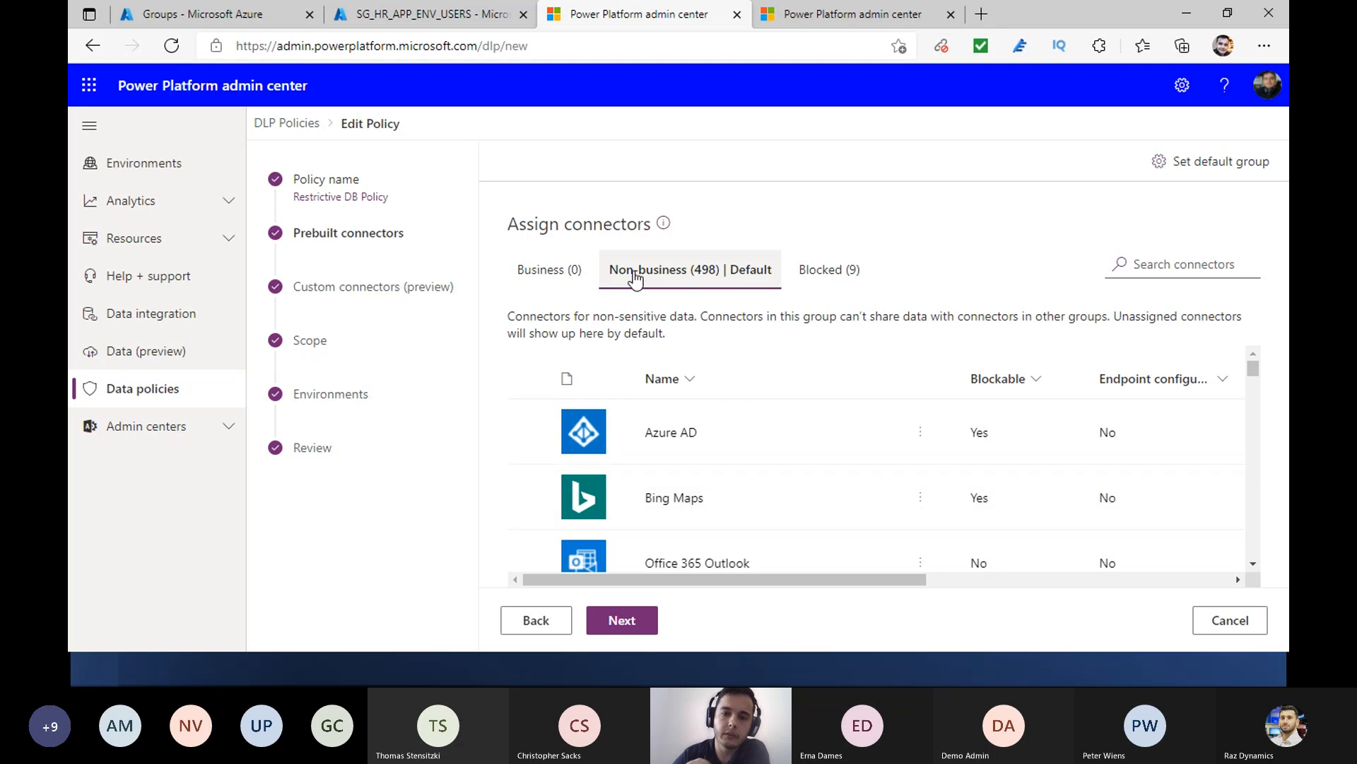
click(552, 269)
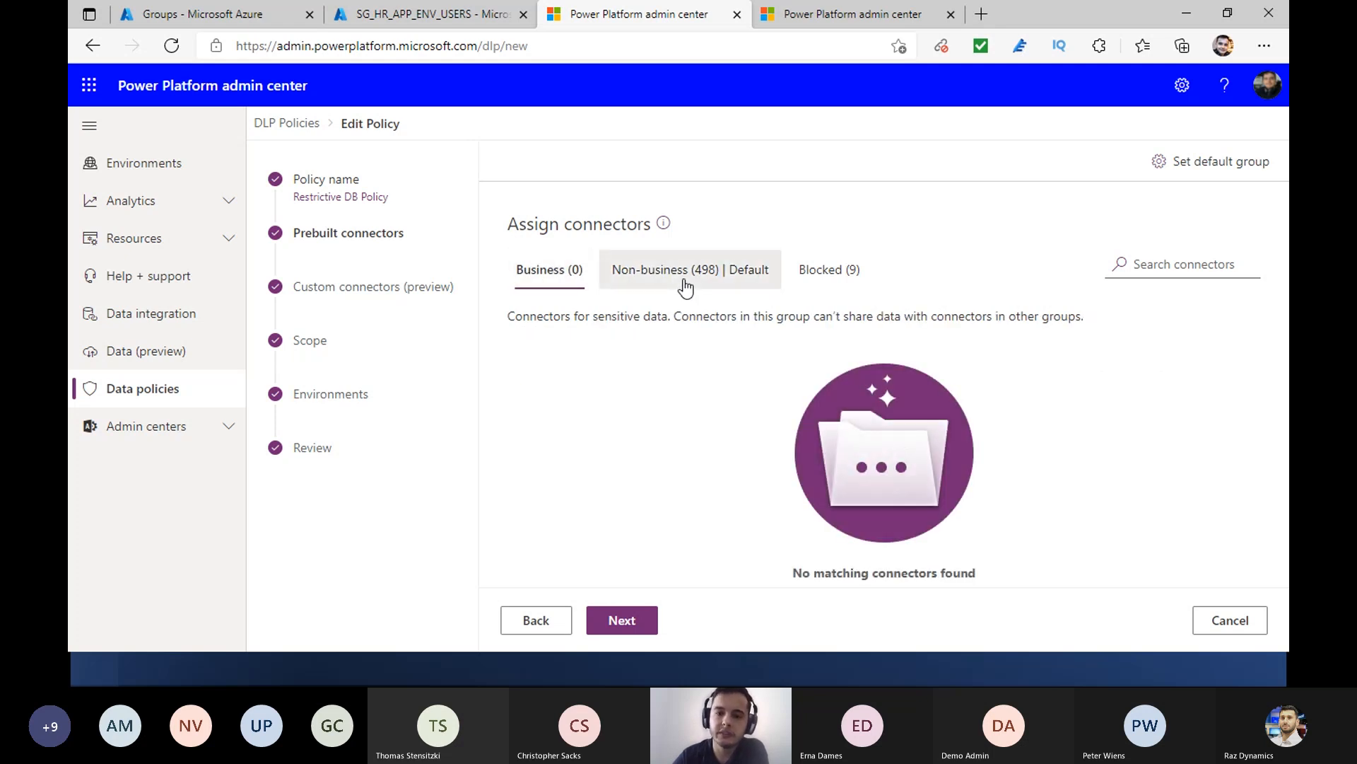
click(685, 285)
click(840, 283)
click(736, 273)
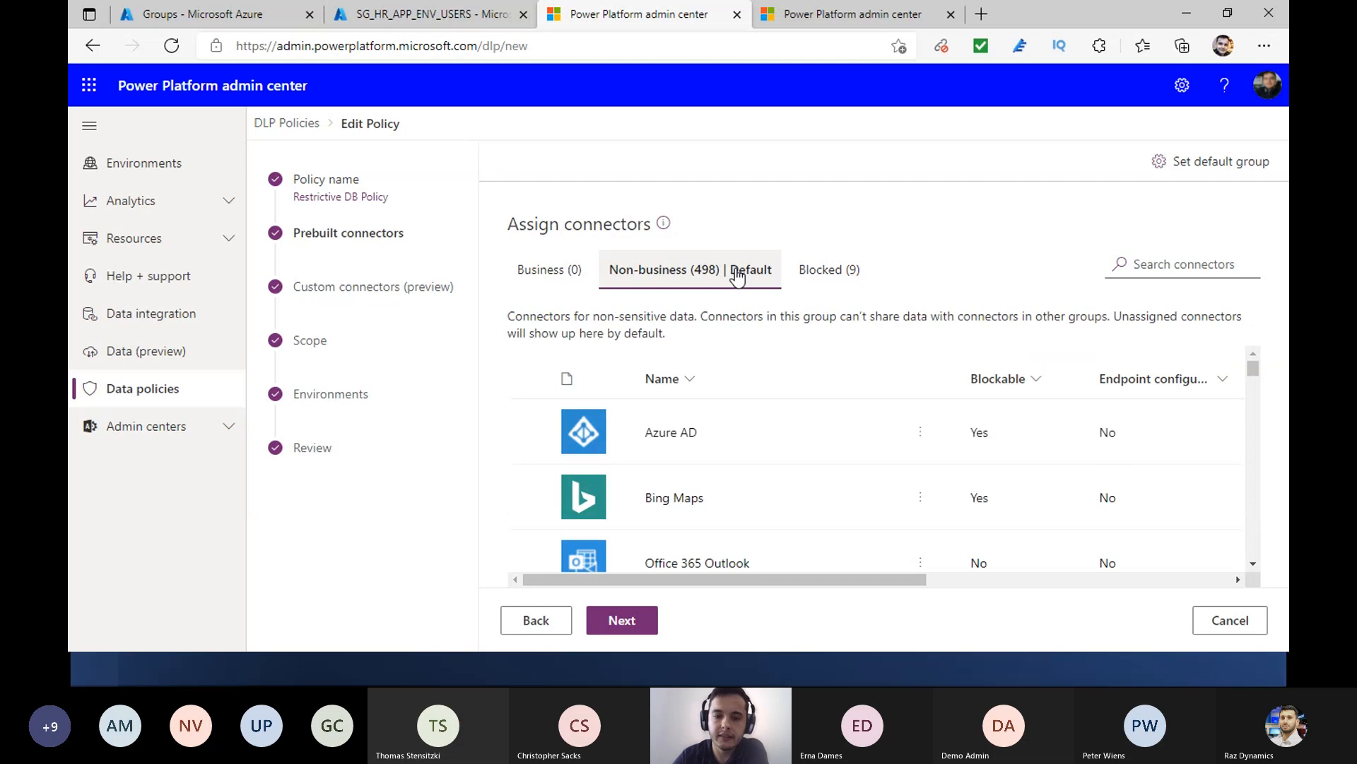
click(529, 497)
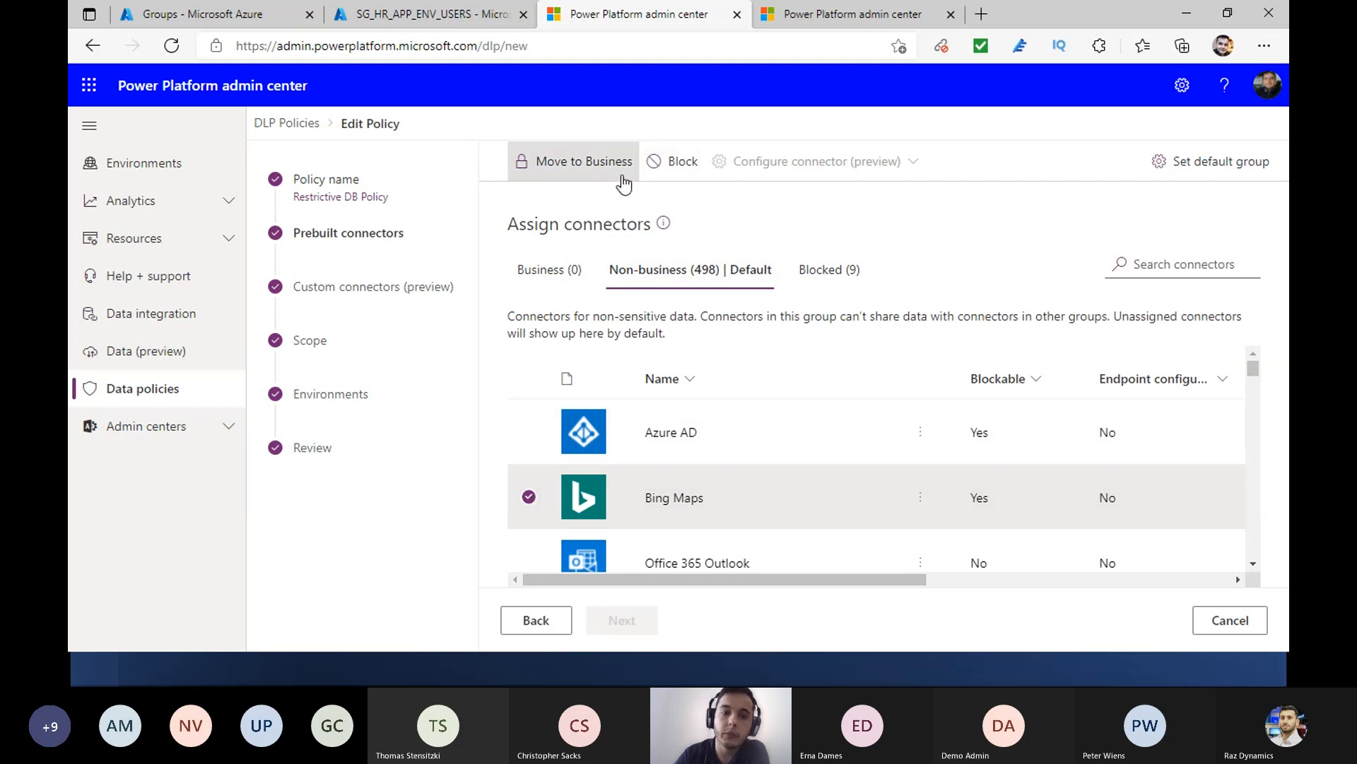
click(584, 274)
click(806, 278)
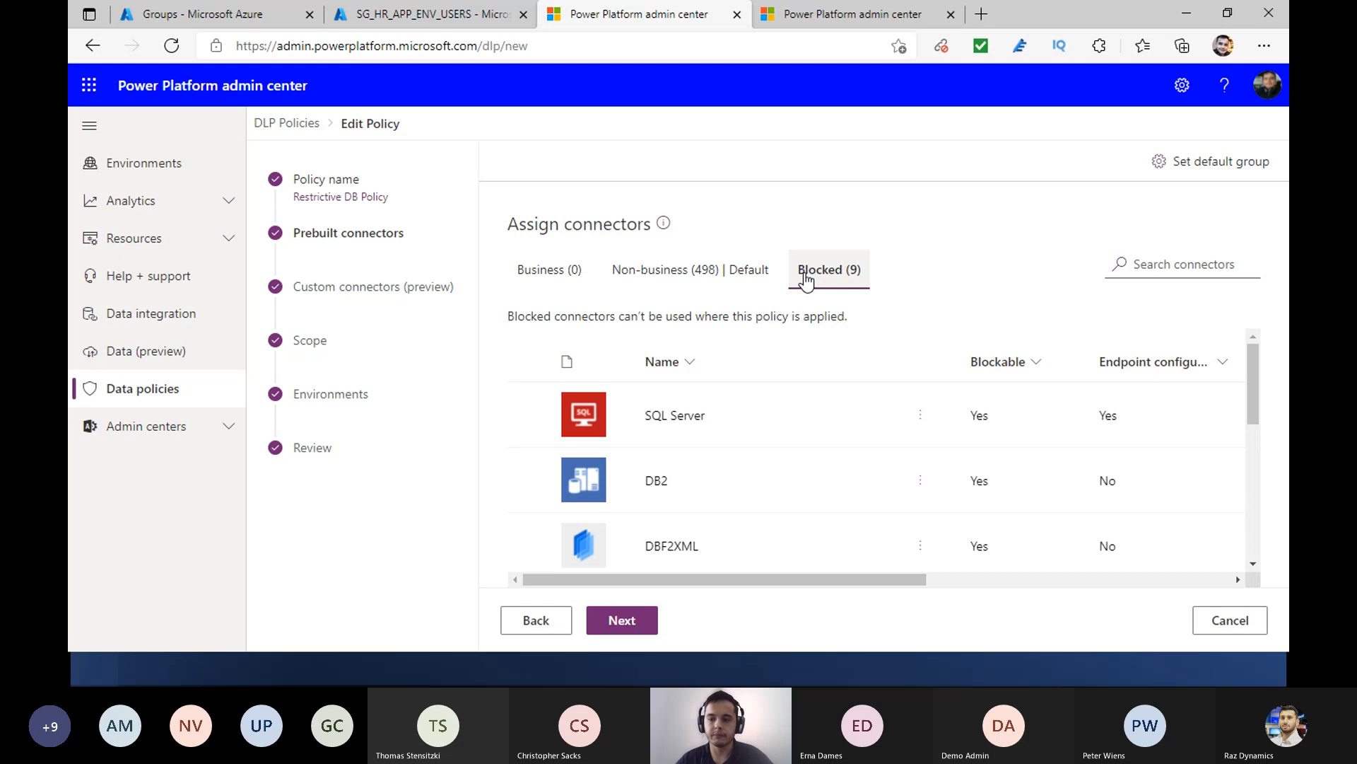
- Compare the Business and Non-business connector groups, ending on the Non-business list
click(573, 280)
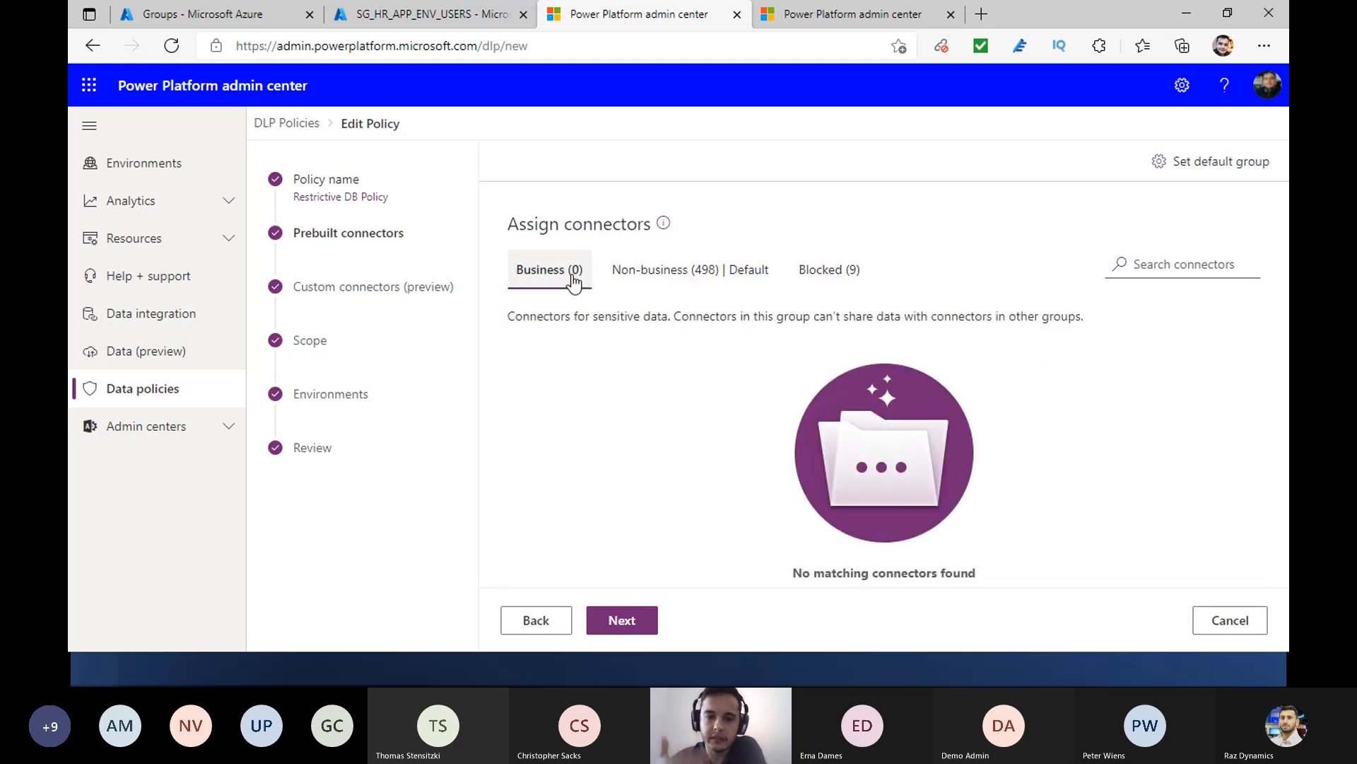
click(645, 280)
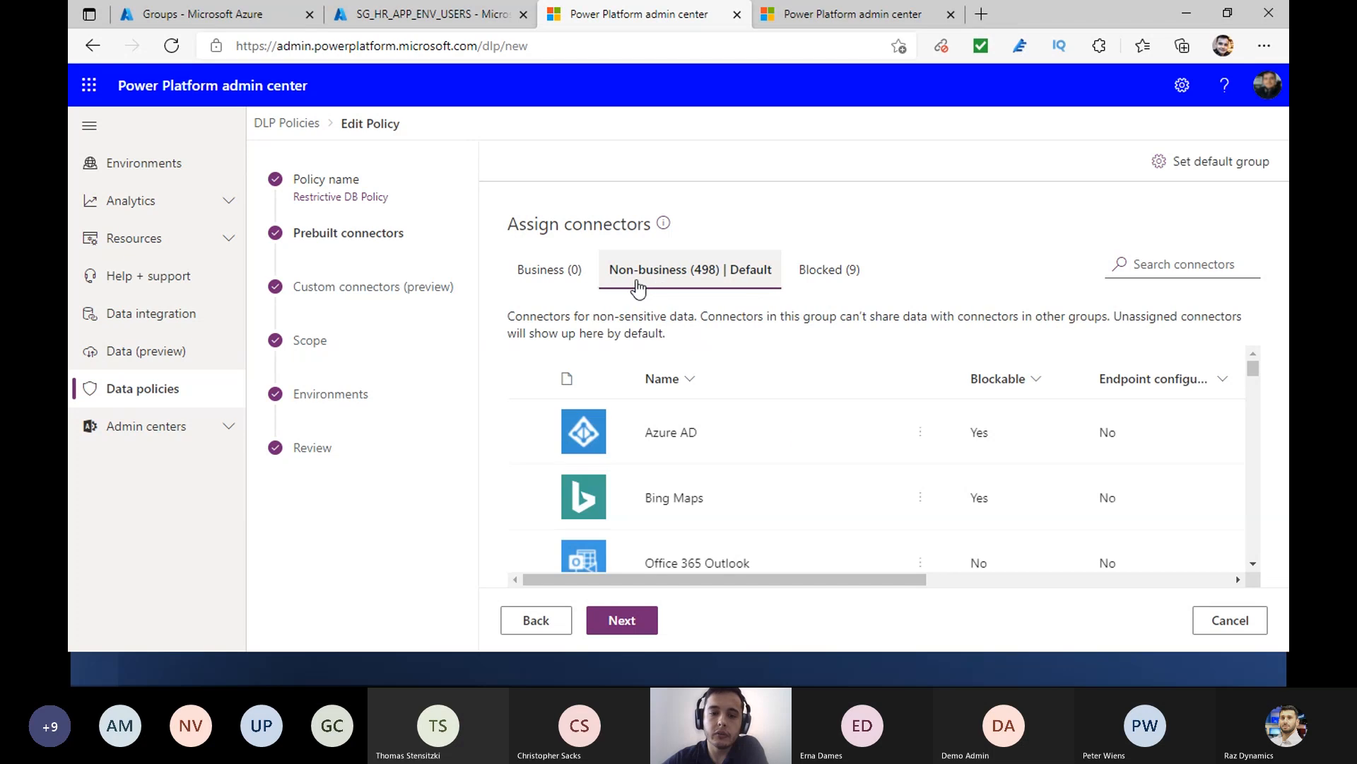
click(564, 278)
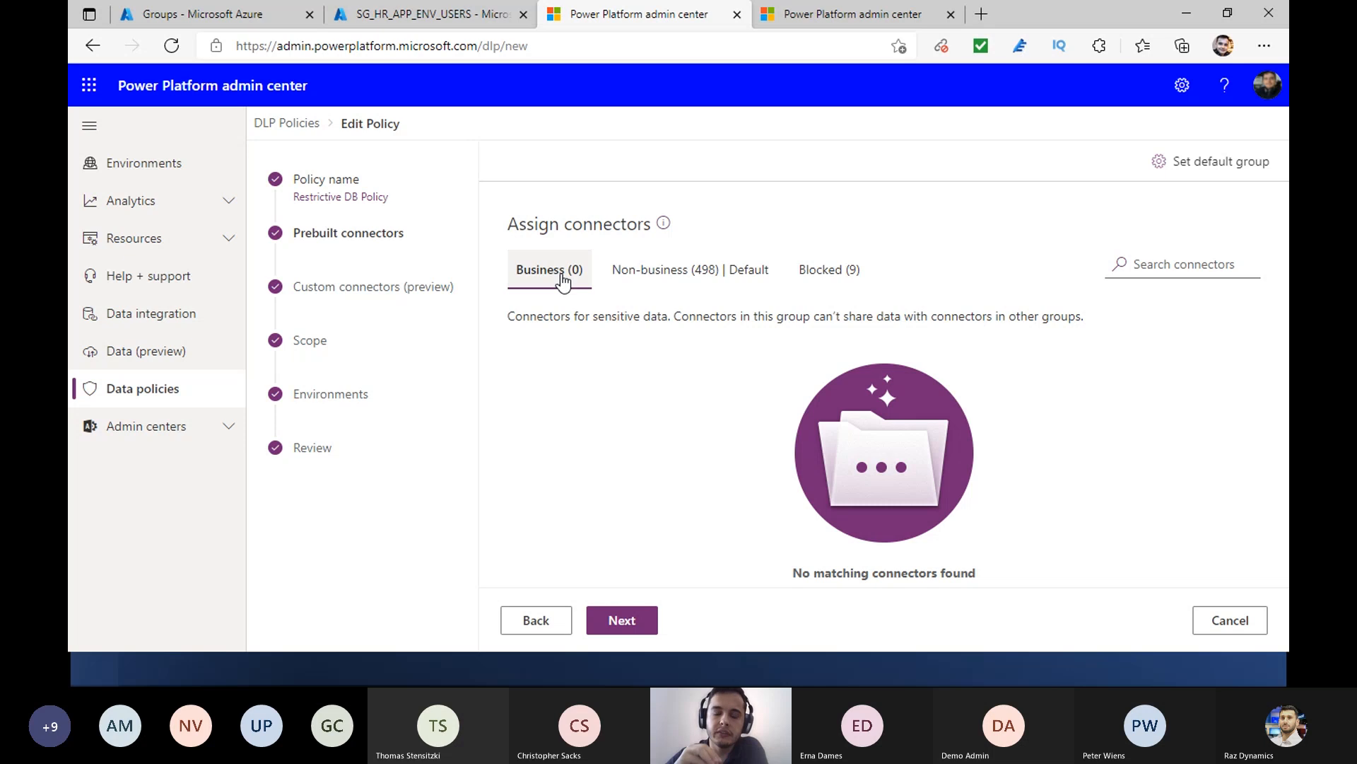
click(675, 283)
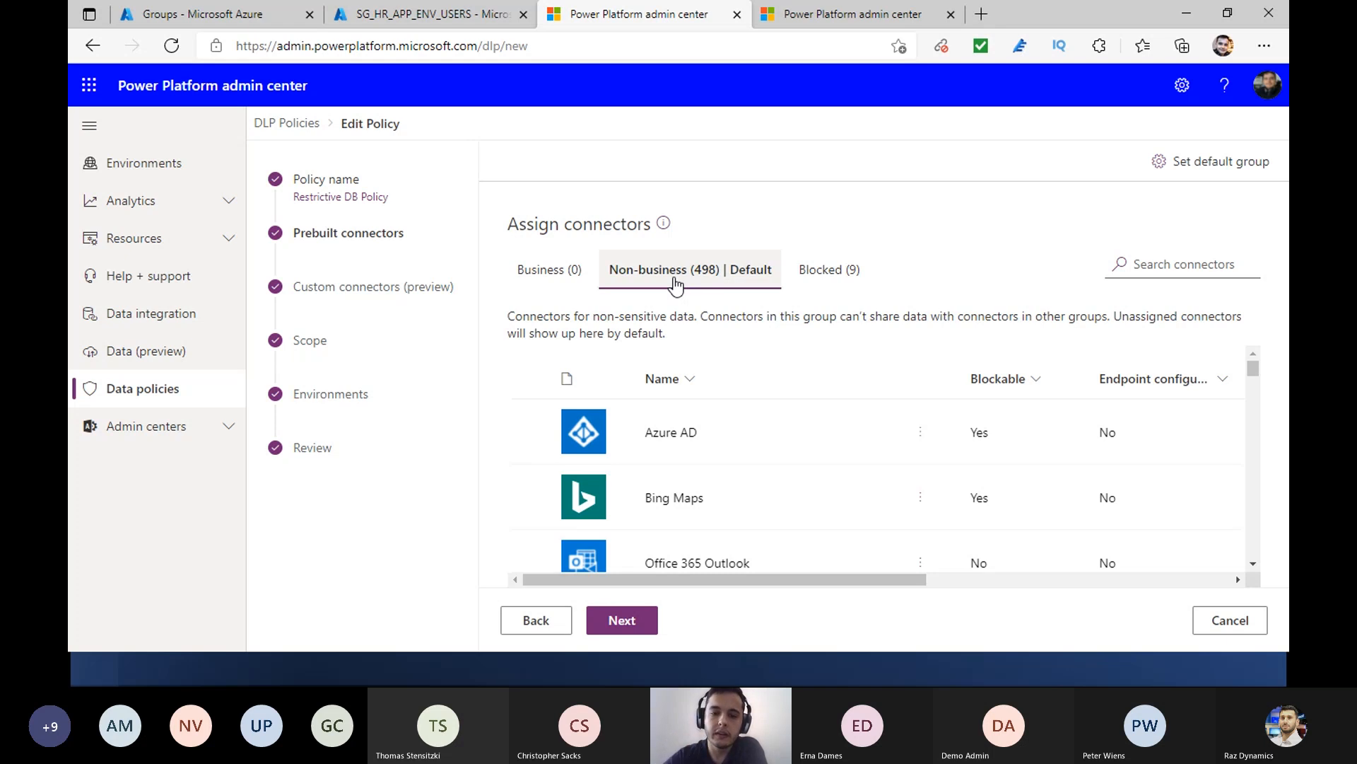
click(566, 282)
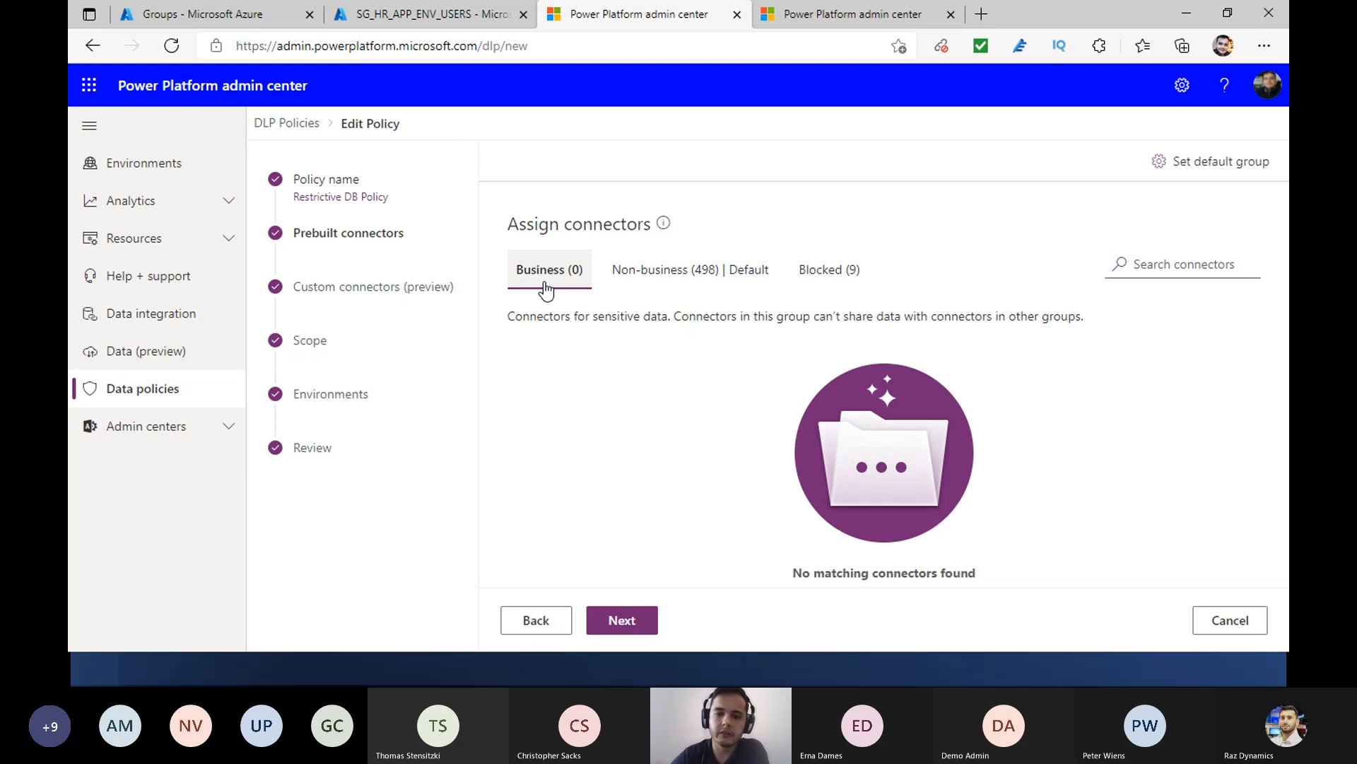
right_click(660, 266)
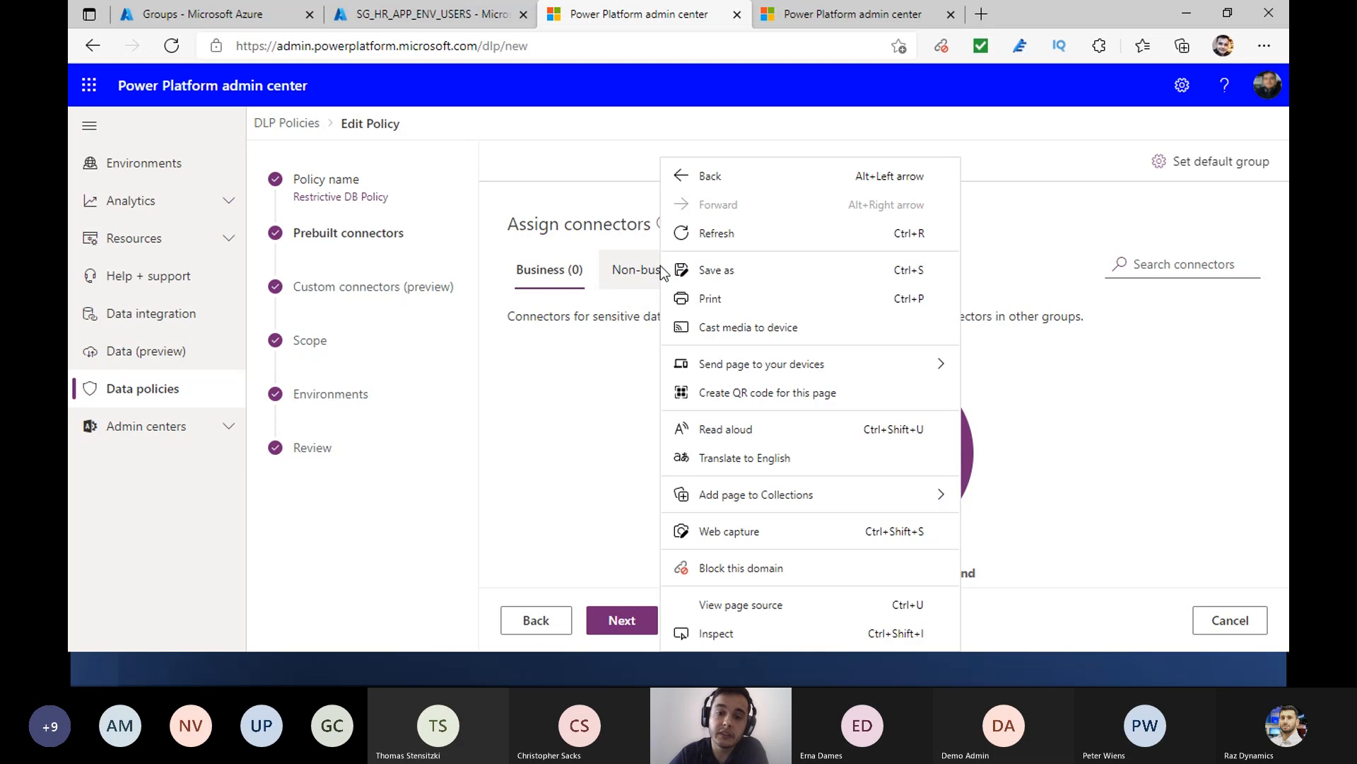
click(623, 277)
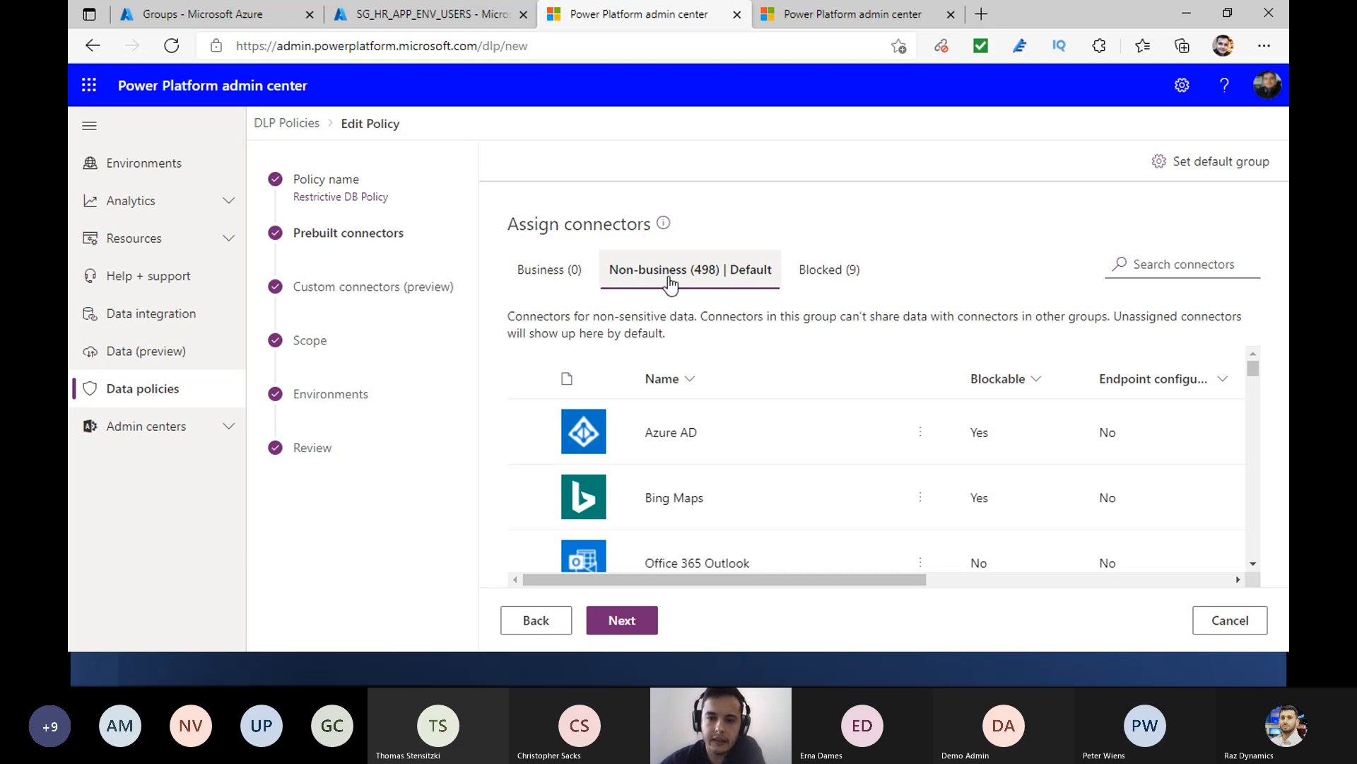
click(583, 275)
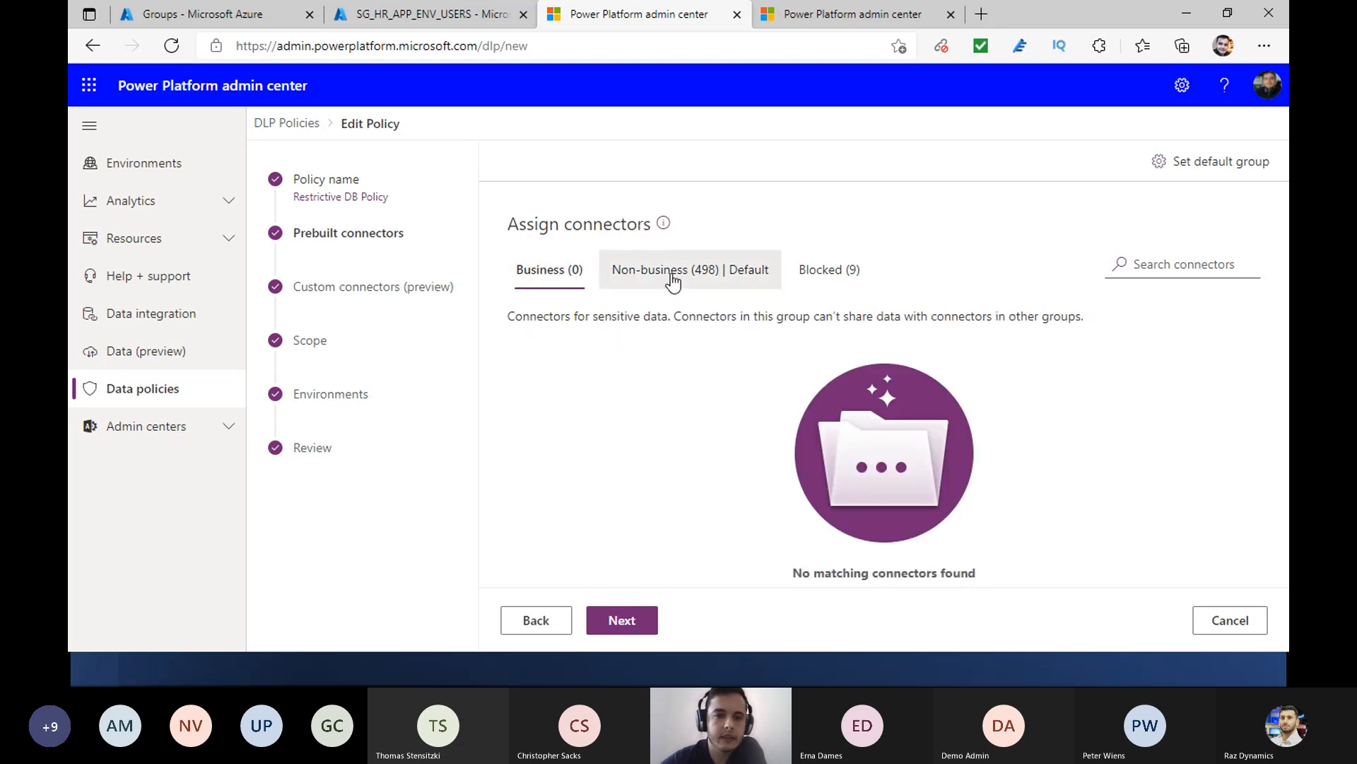
click(673, 280)
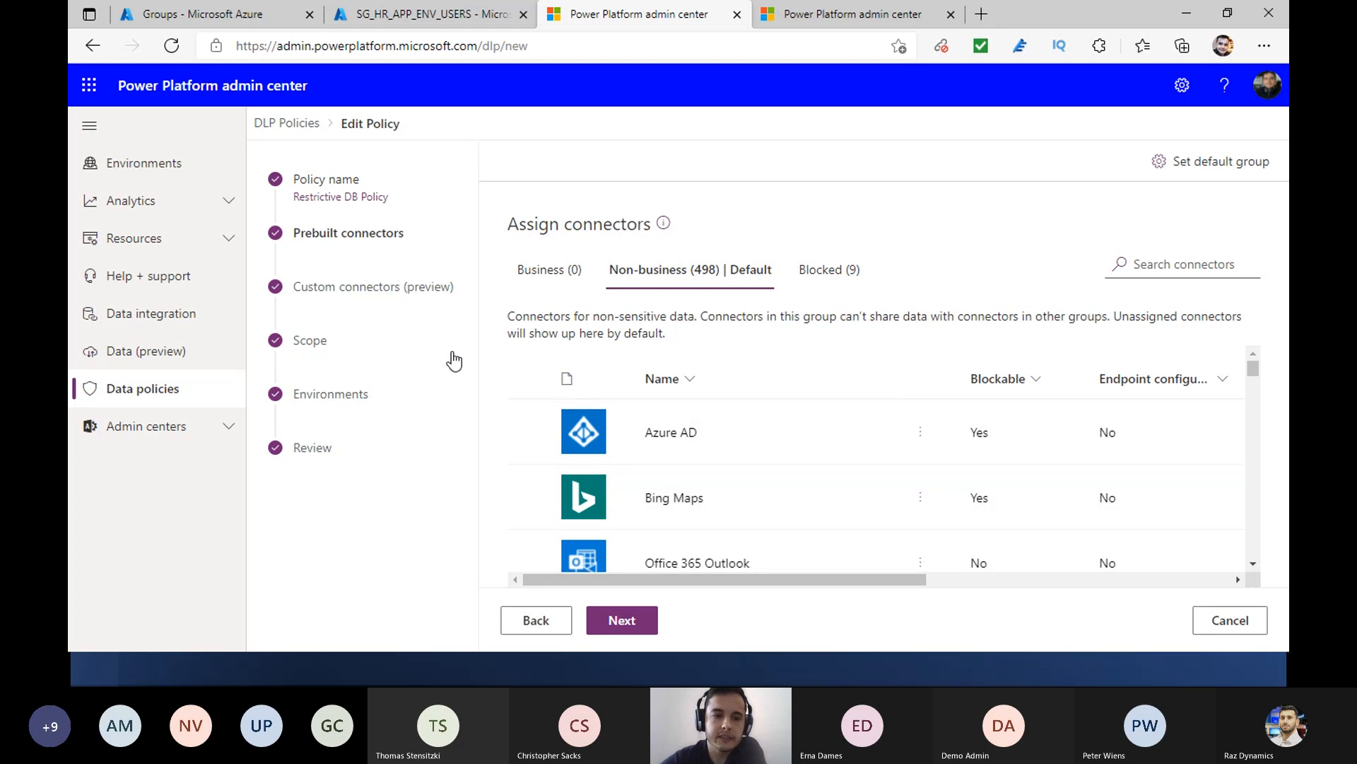
- Examine the policy's custom connector patterns, scope, and available and added environments, select rbadigital (default), and open the policy review
click(423, 294)
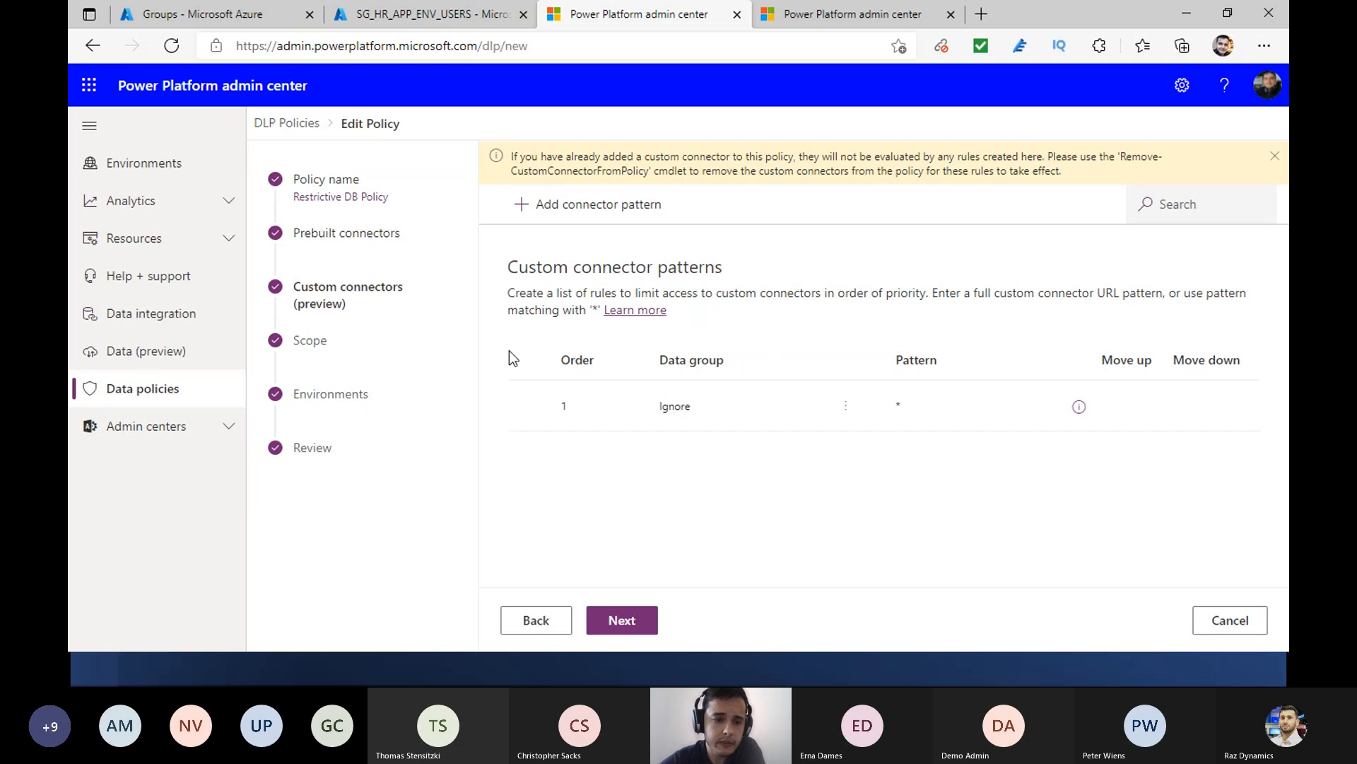
click(415, 340)
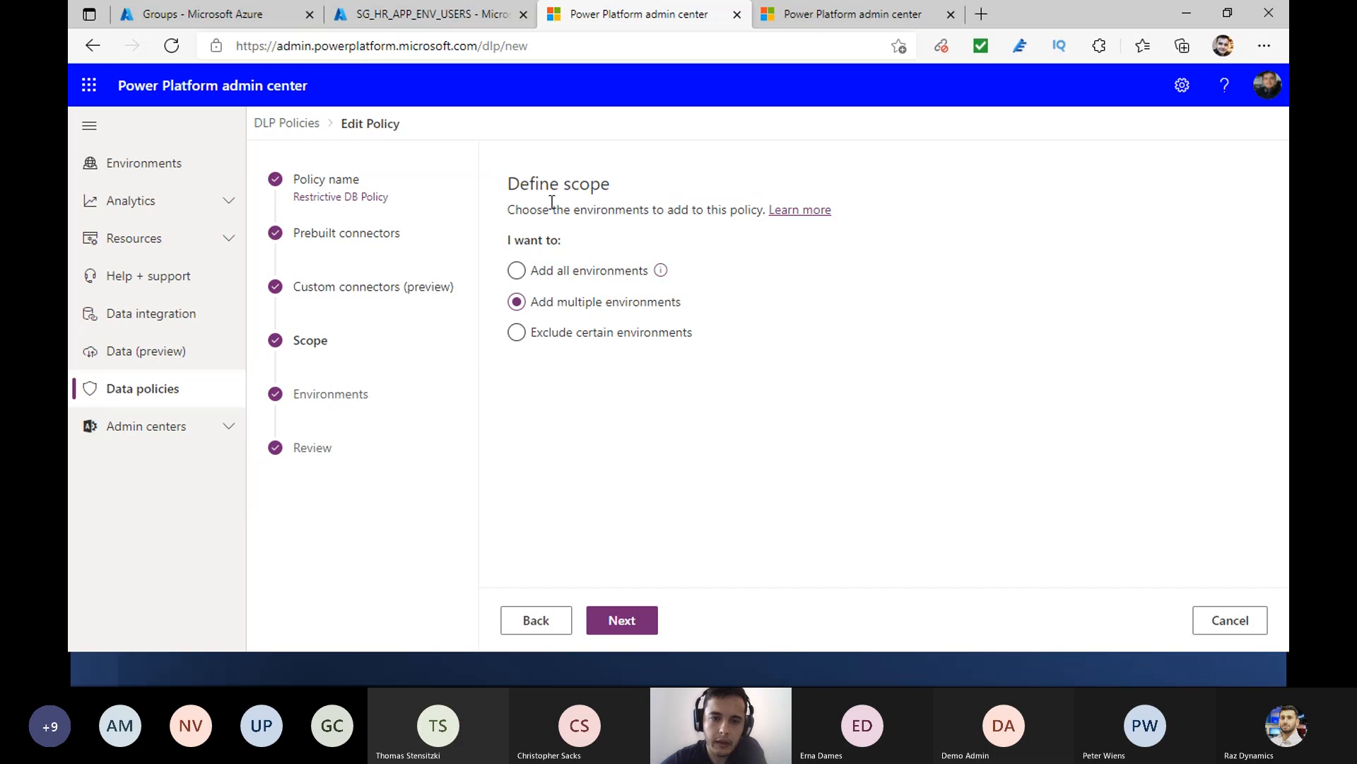
click(346, 394)
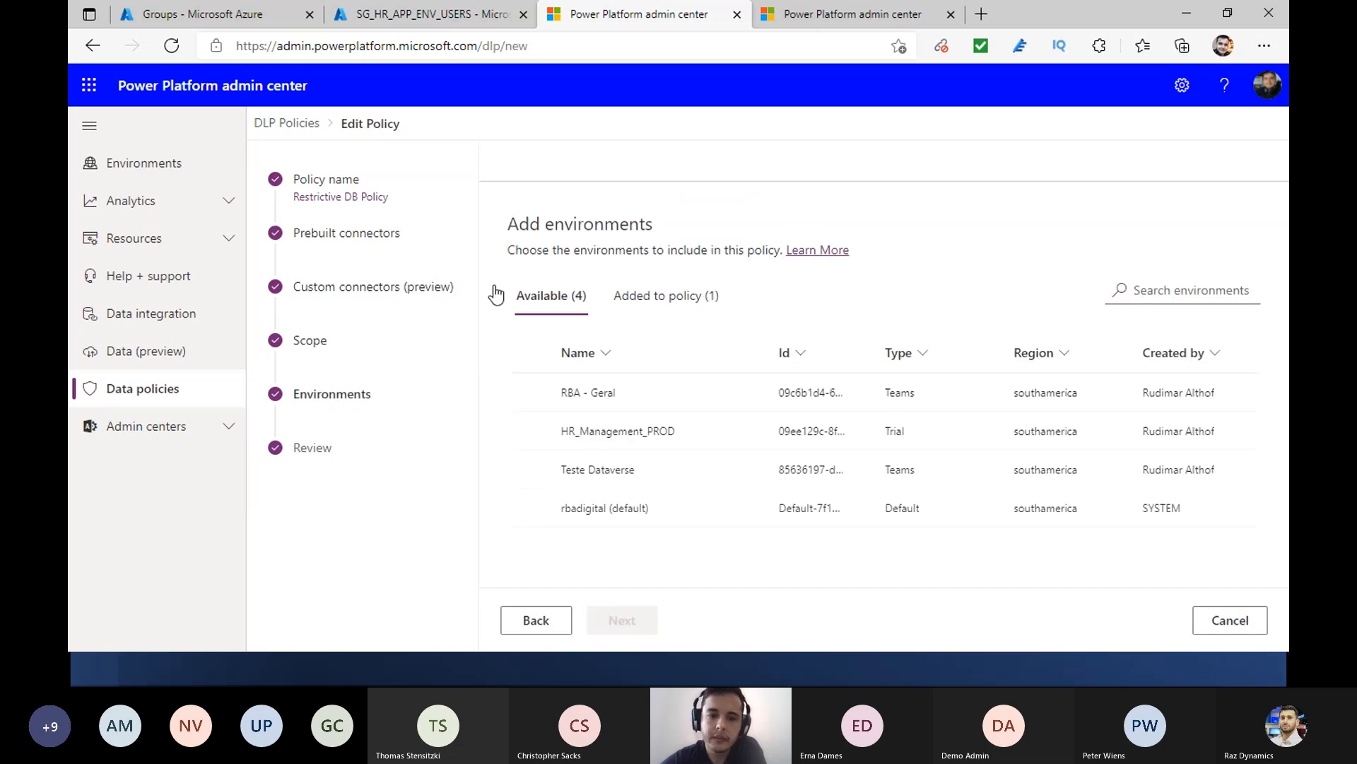
click(662, 301)
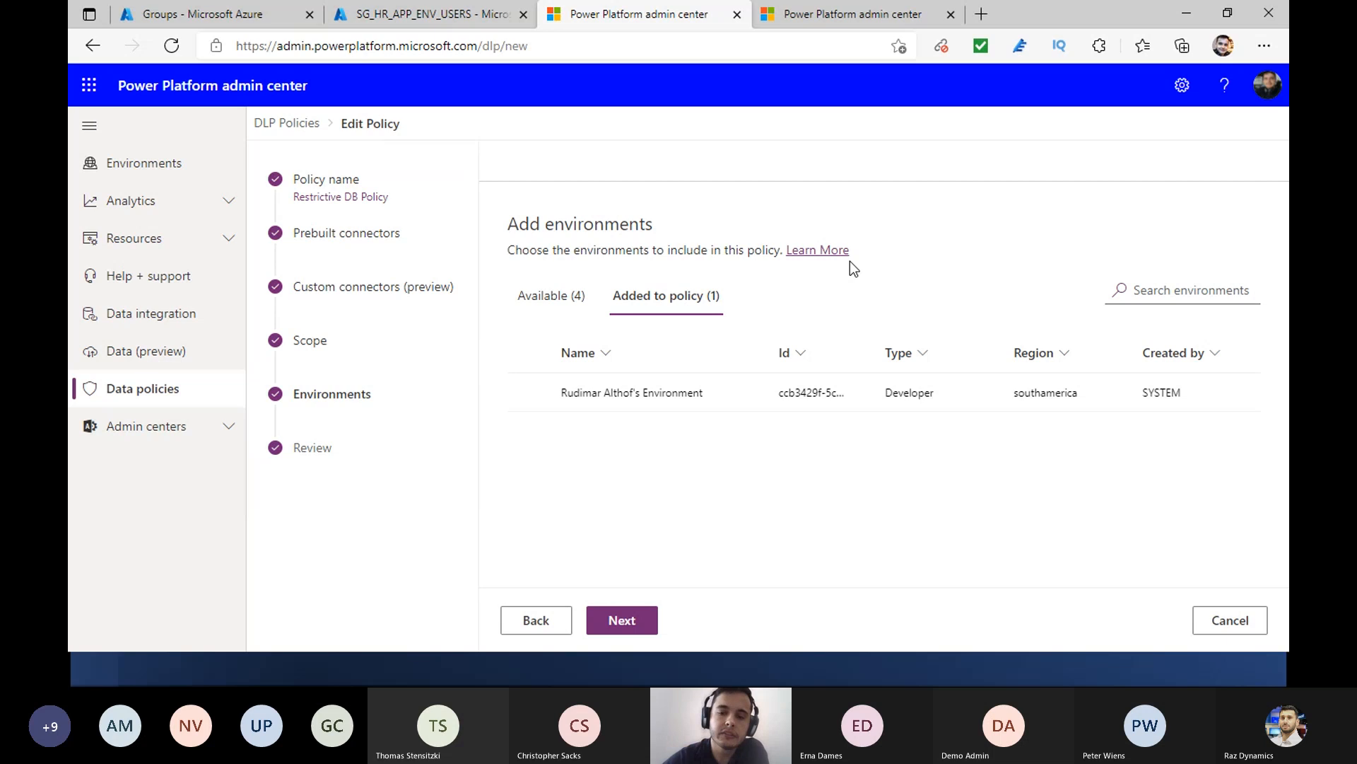
click(538, 300)
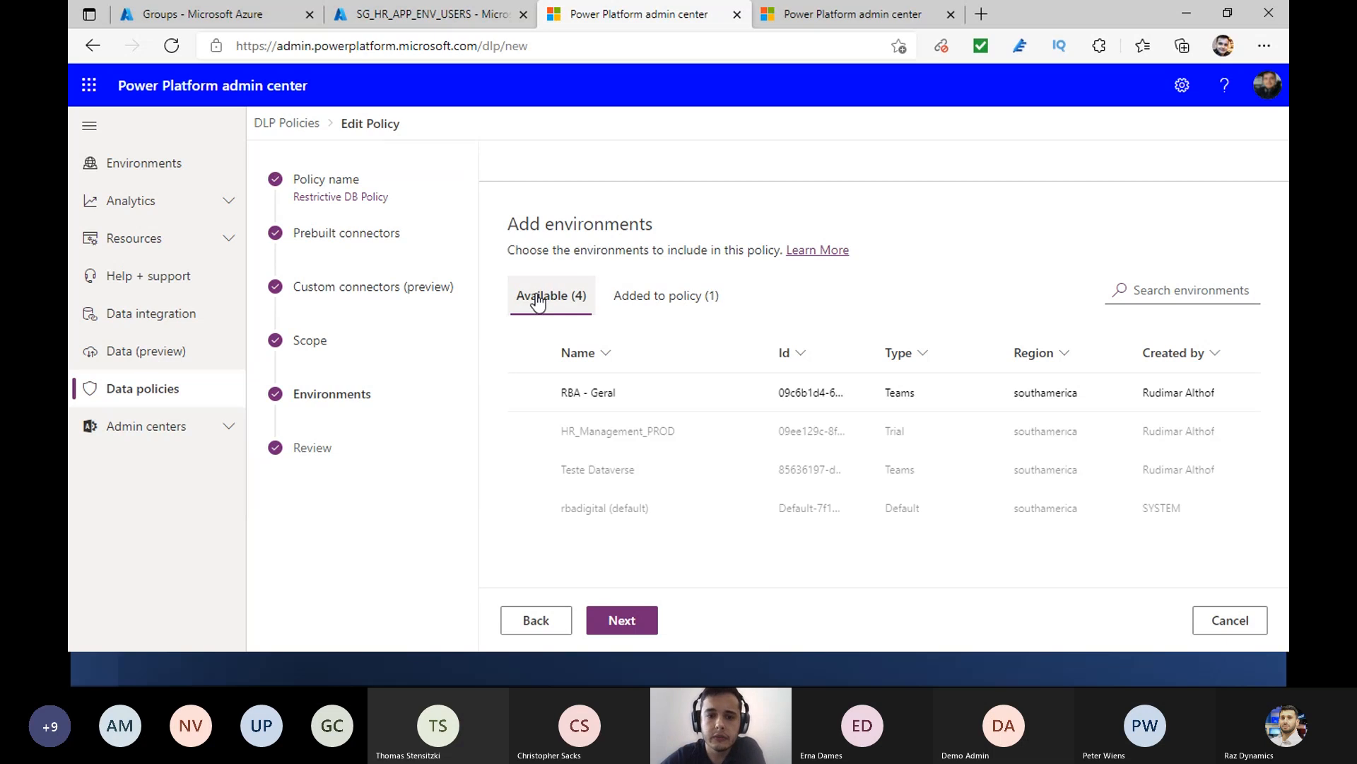
click(673, 505)
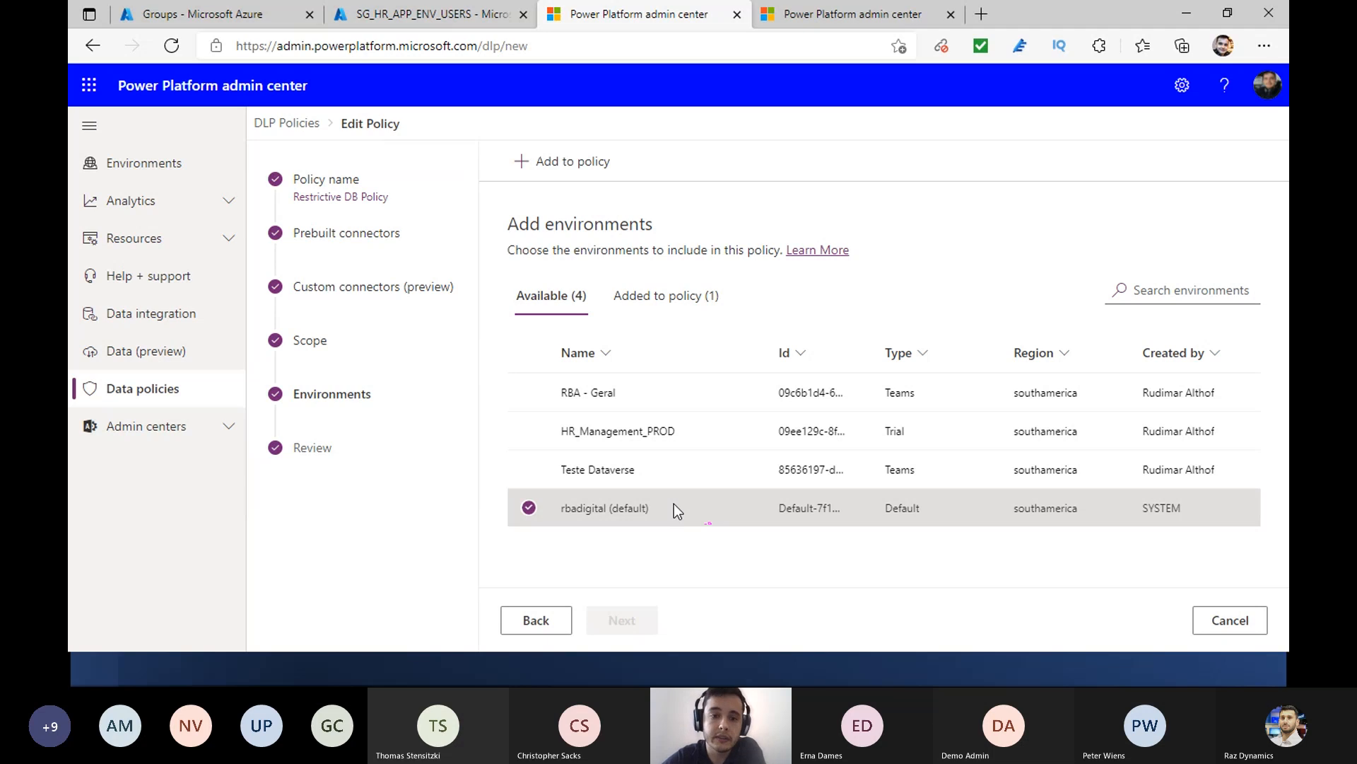
click(360, 449)
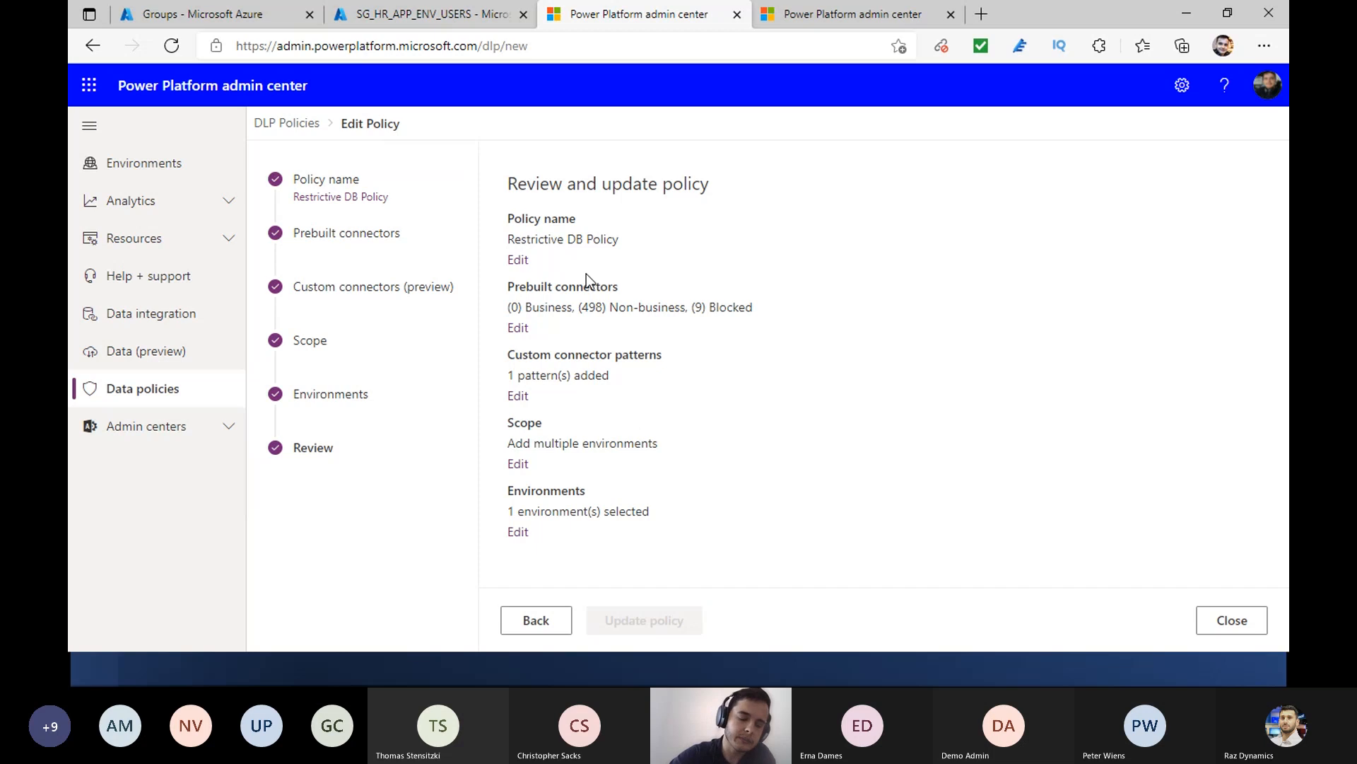
- Switch back to the presentation and advance to the Power Platform Admin Center slide about created environments
key(alt+Tab)
key(alt+Tab)
key(Tab)
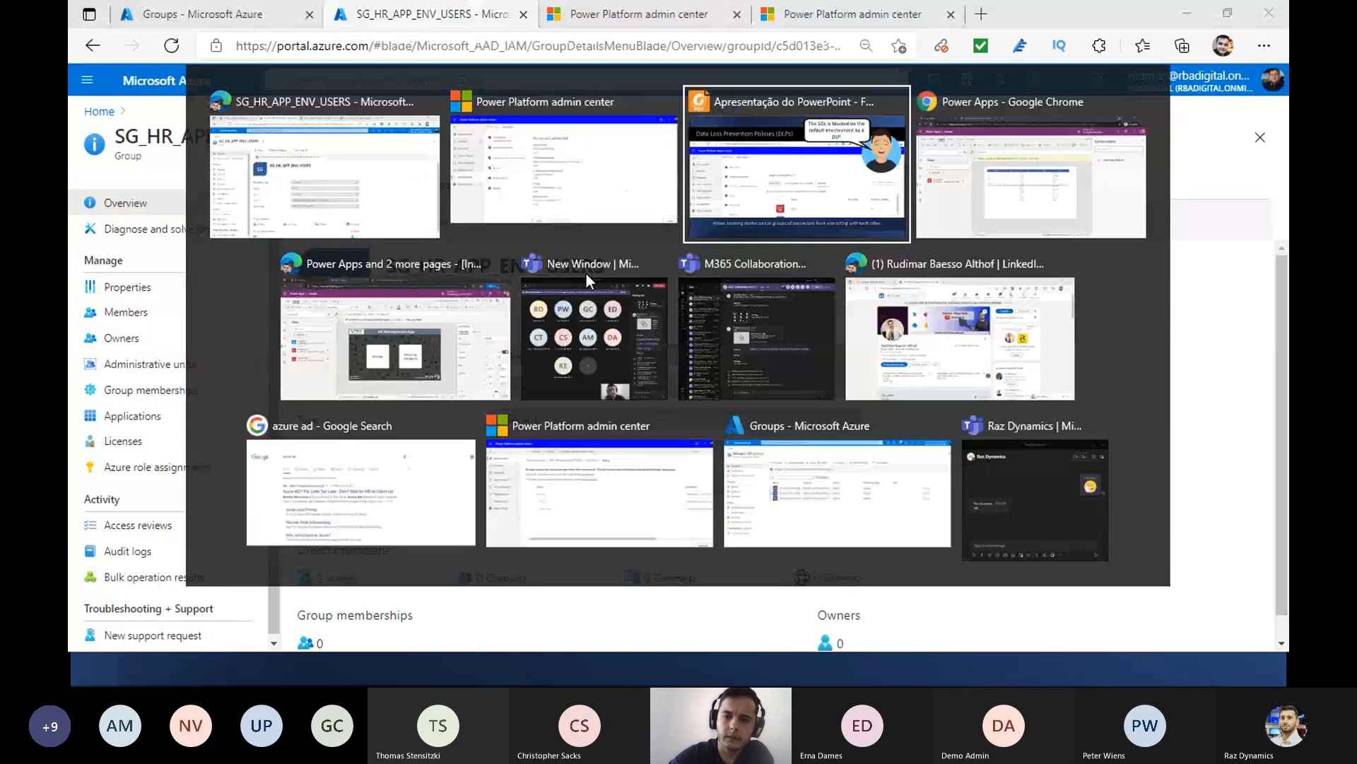
key(Right)
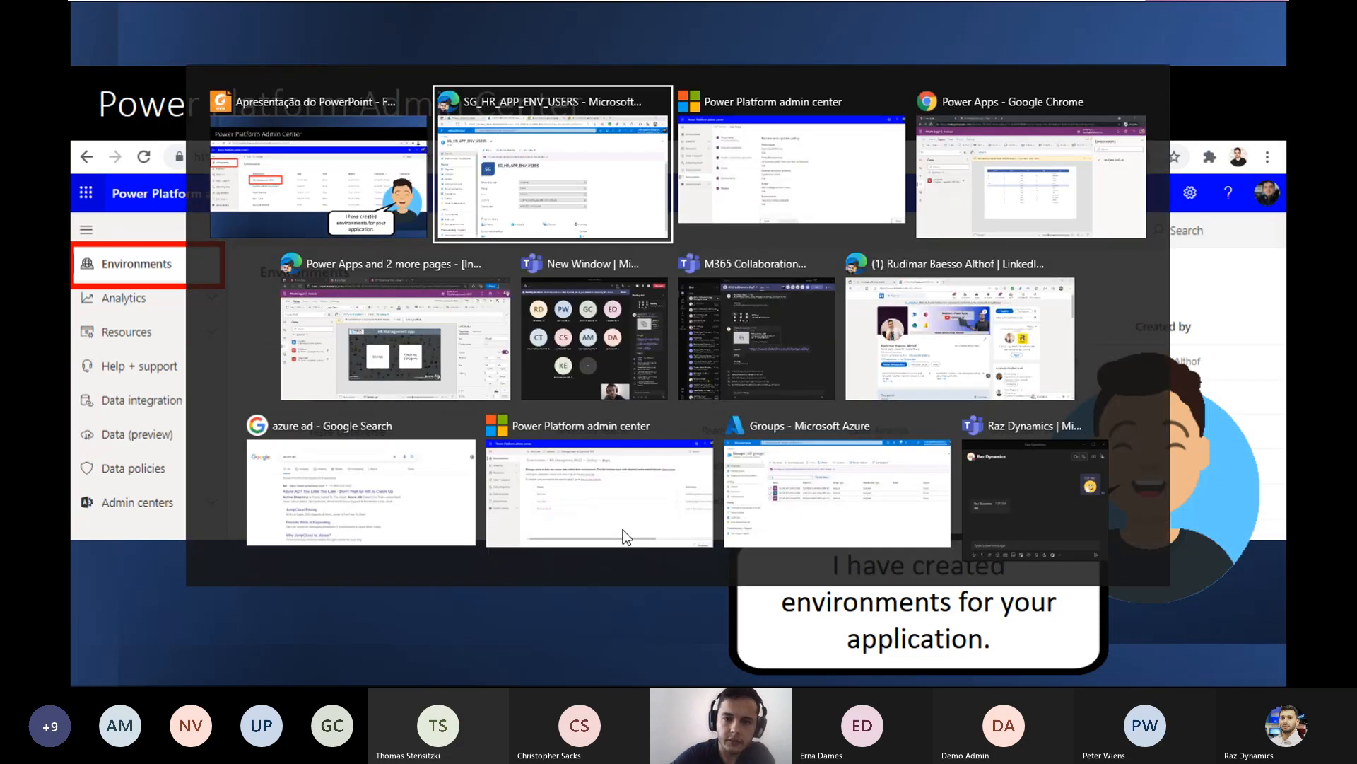
- Return to the Power Platform admin center in Edge and open the list of environments
key(alt+Tab)
click(584, 14)
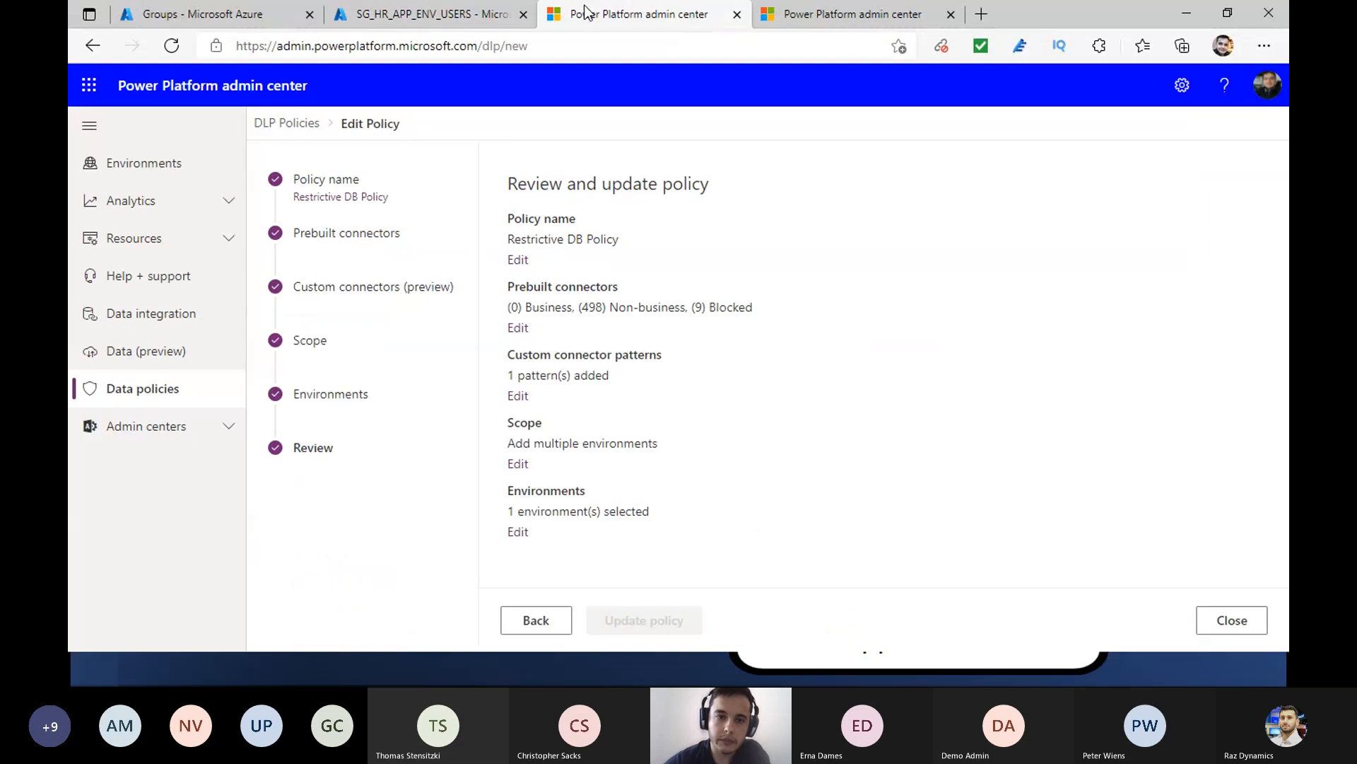
click(158, 168)
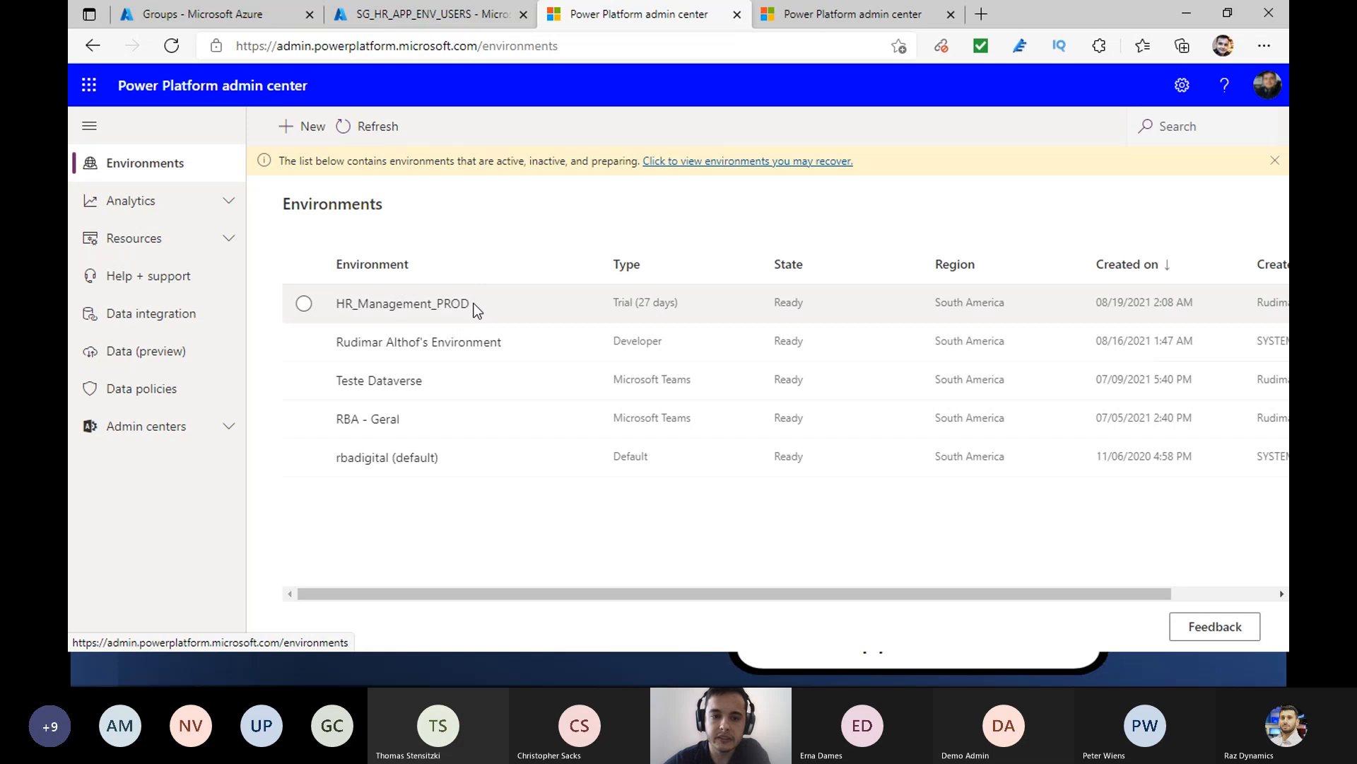
- Open the details of the HR_Management_PROD environment from the environments list
click(831, 14)
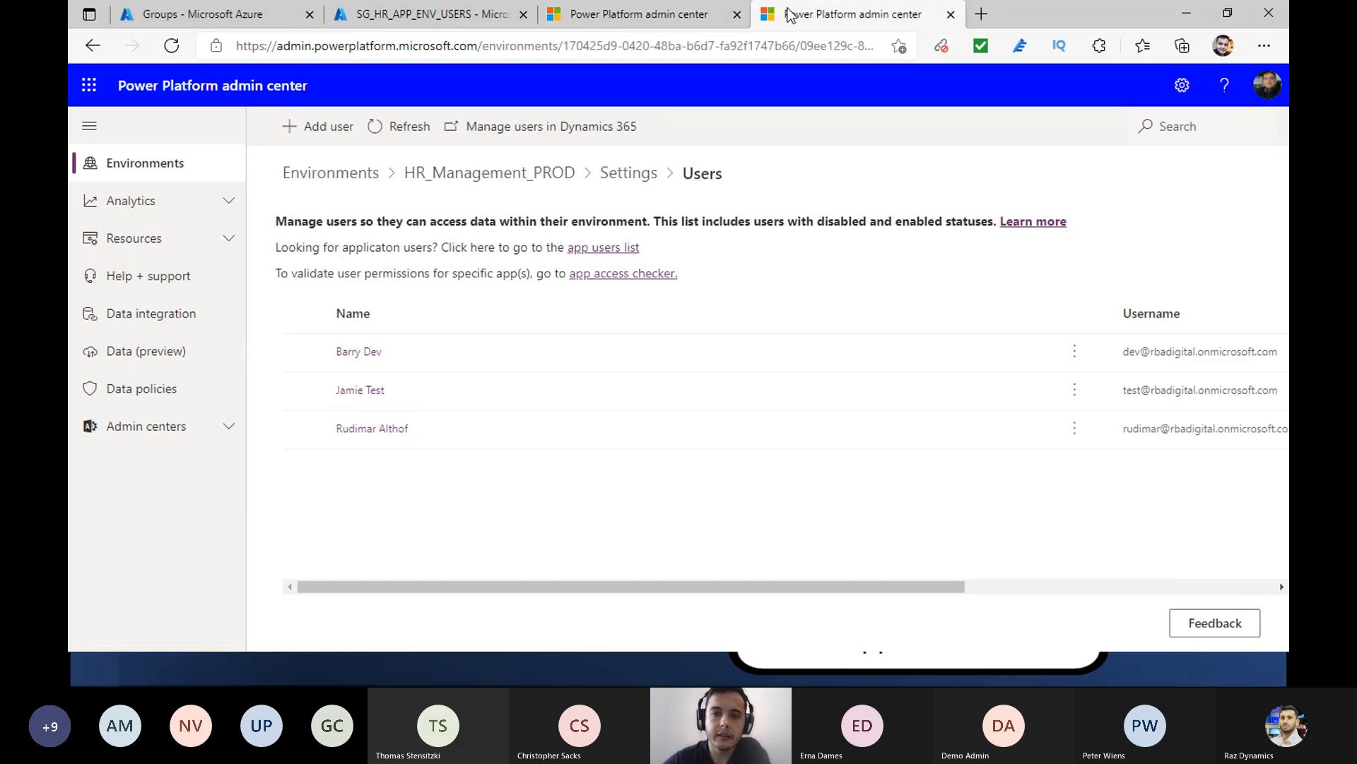
click(707, 14)
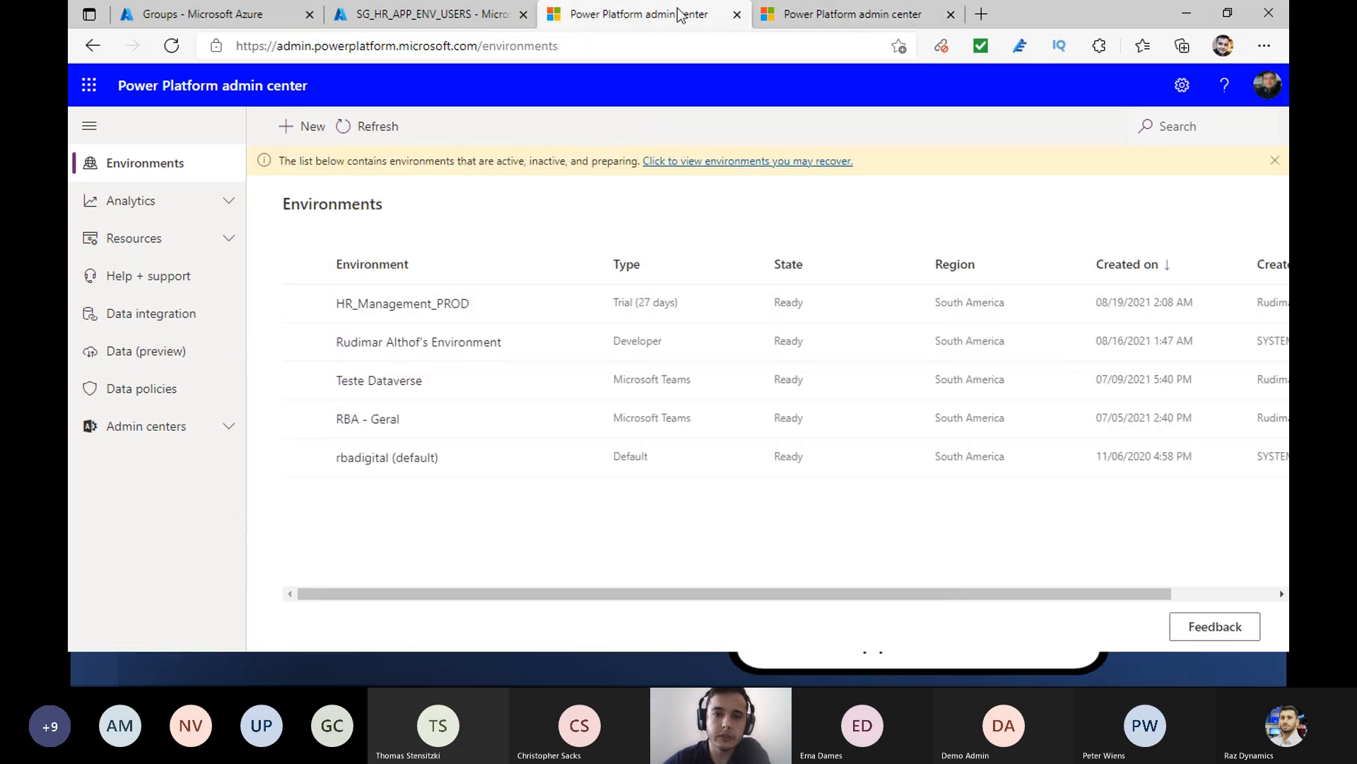
click(404, 305)
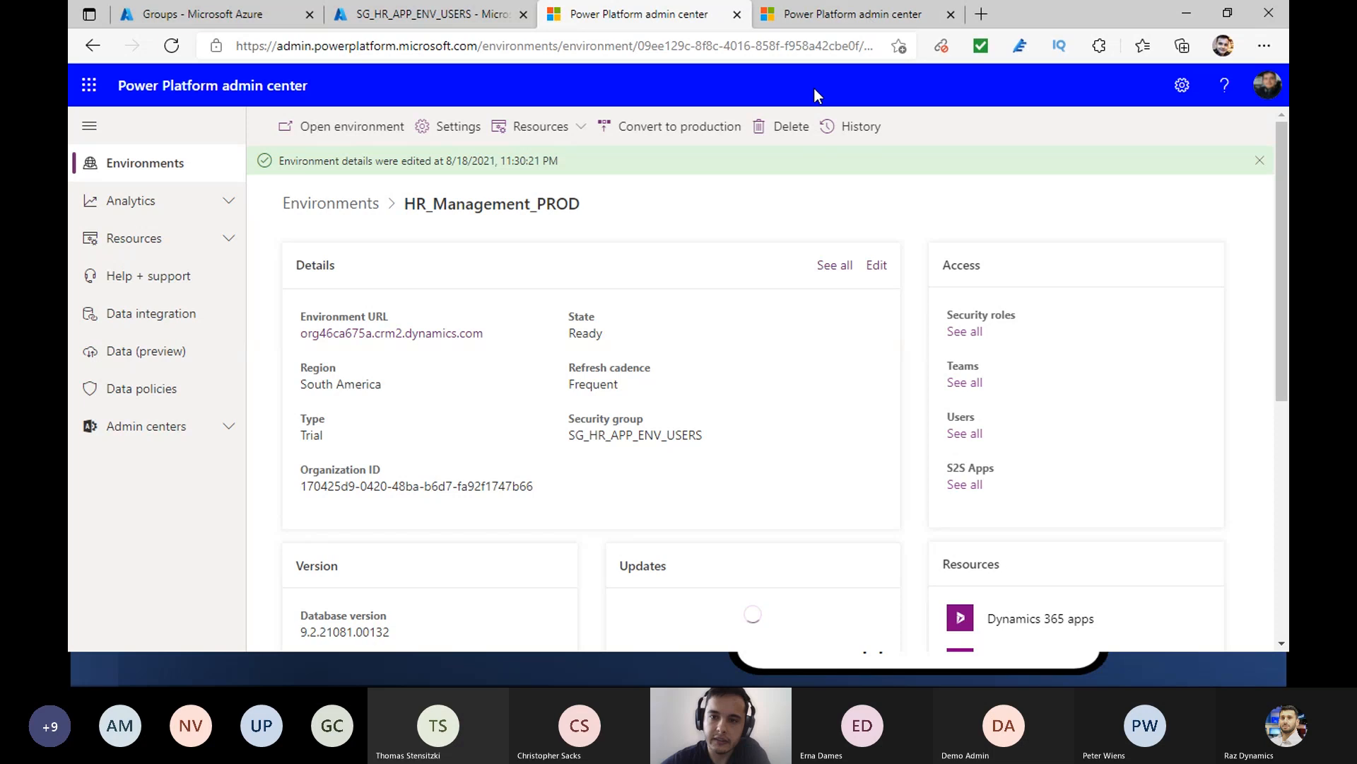
- Review the developer user's security roles in the HR_Management_PROD users list, down to Environment Maker, and close them unchanged
click(846, 19)
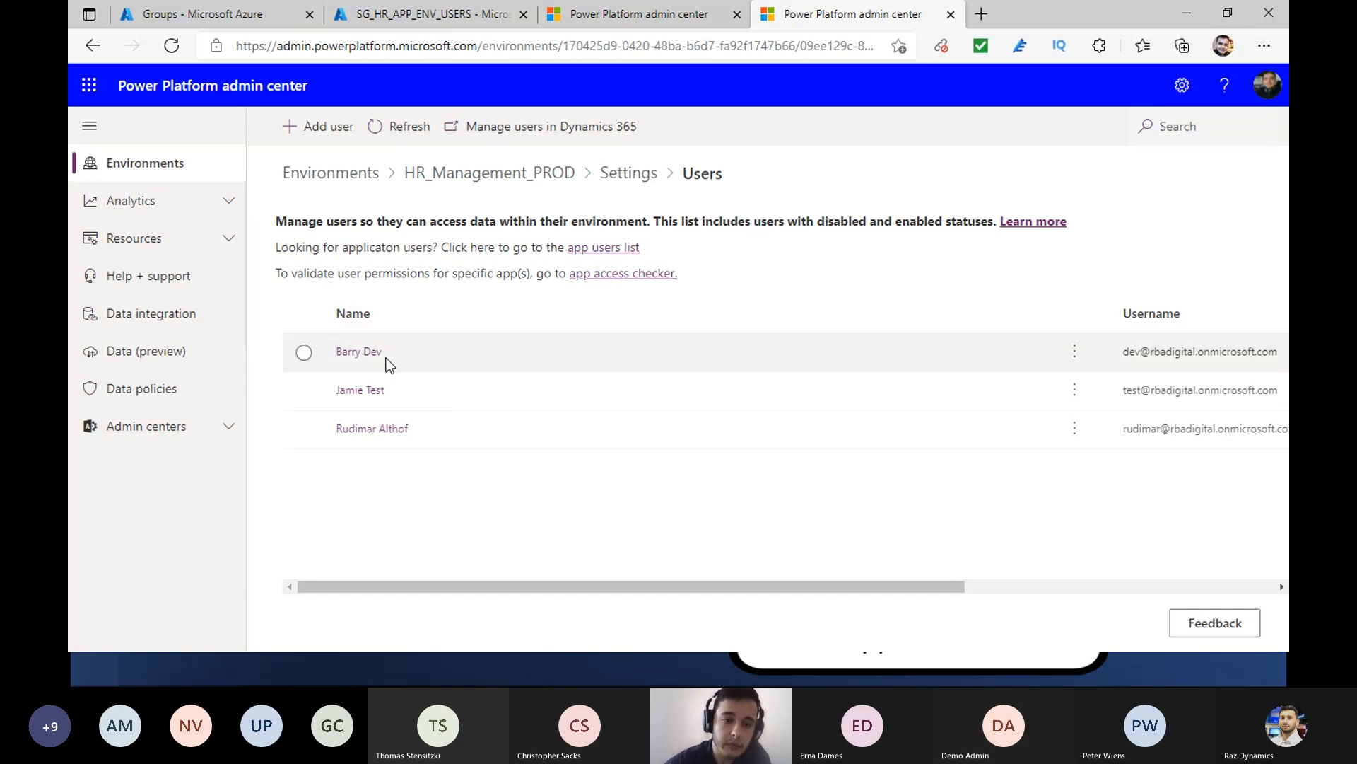
click(1076, 353)
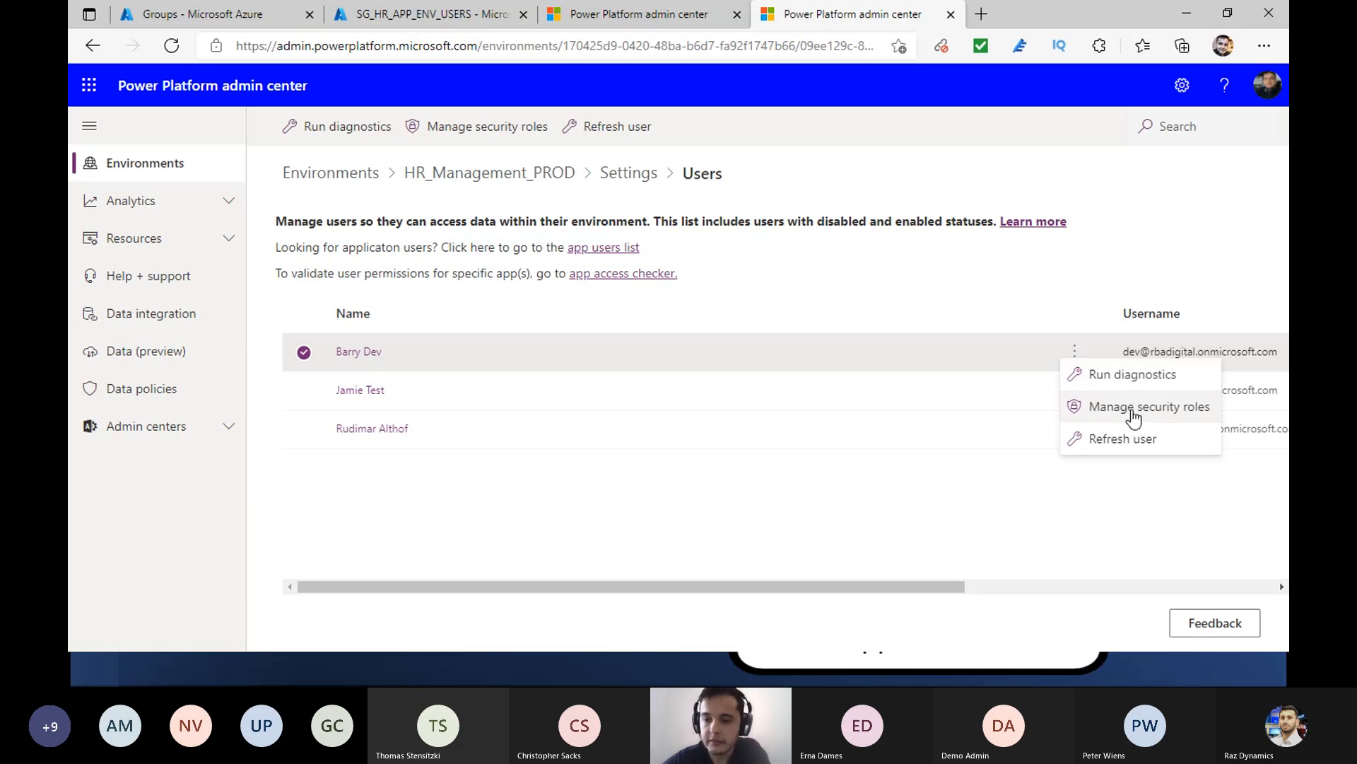
click(1131, 414)
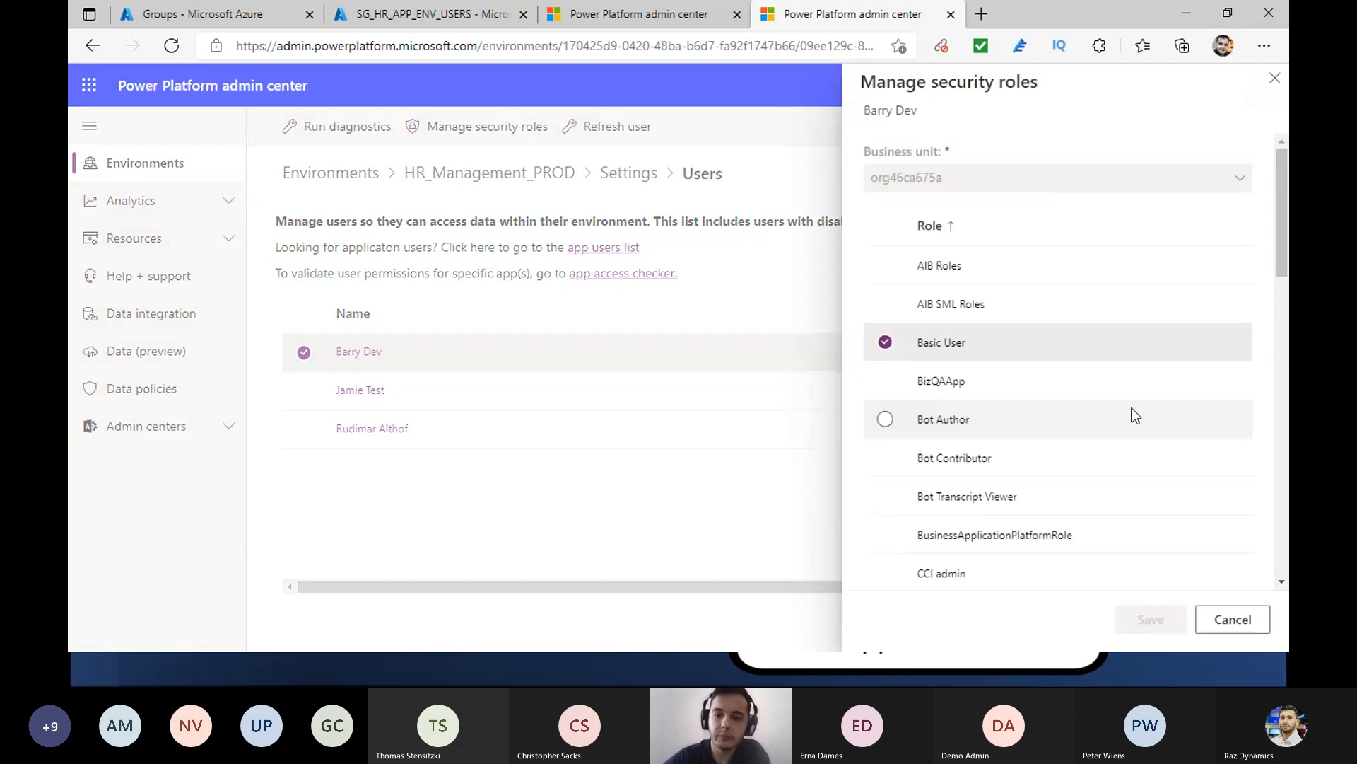
scroll(1135, 415, down, 8)
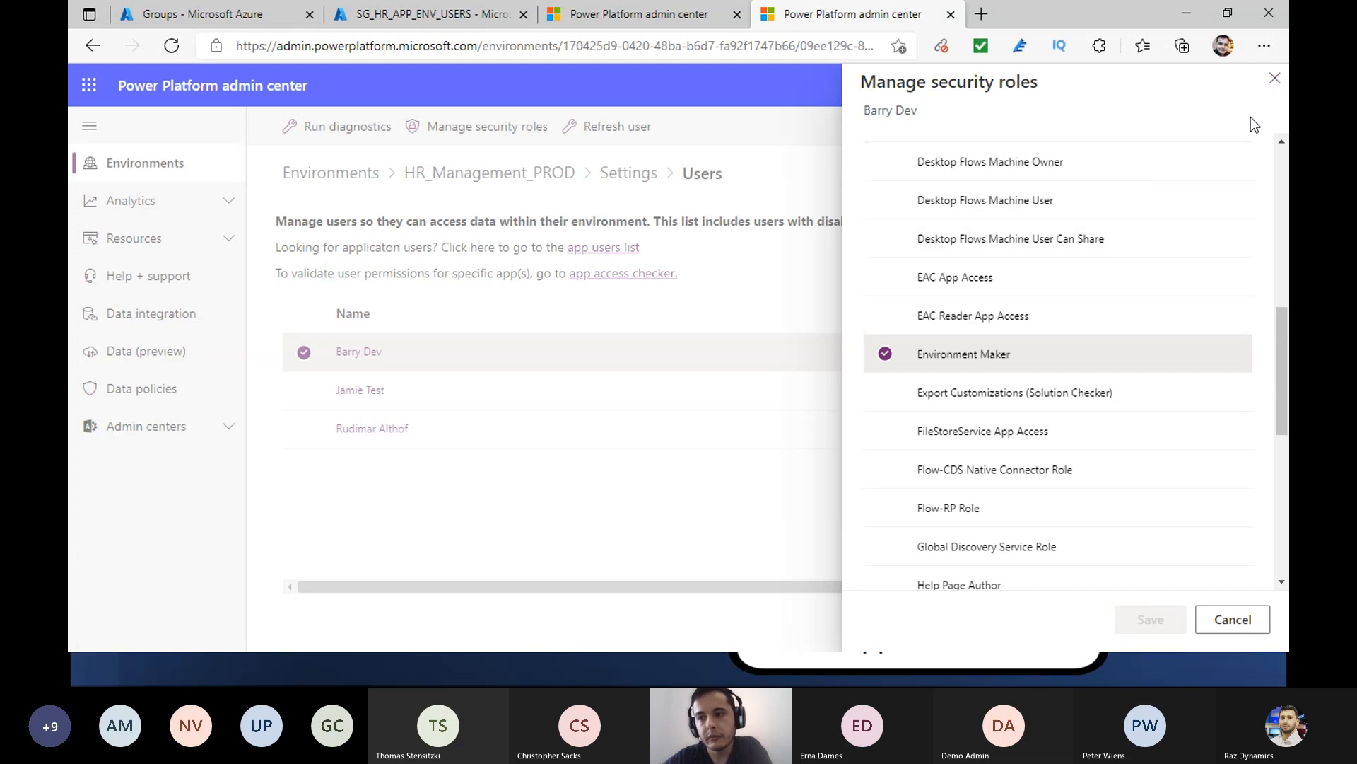
click(1275, 78)
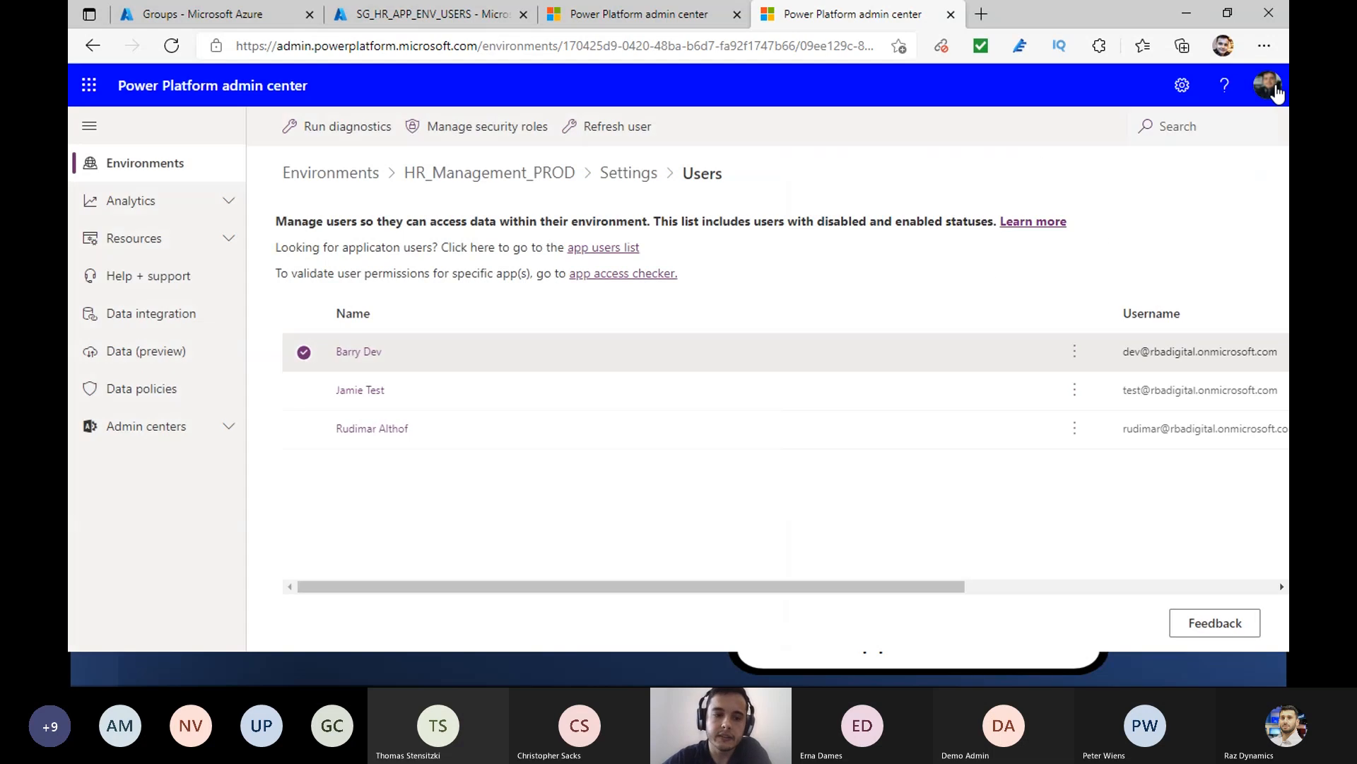
- Inspect the test user's security roles in HR_Management_PROD, checking Basic User and Environment Maker, and close them without changes
click(851, 386)
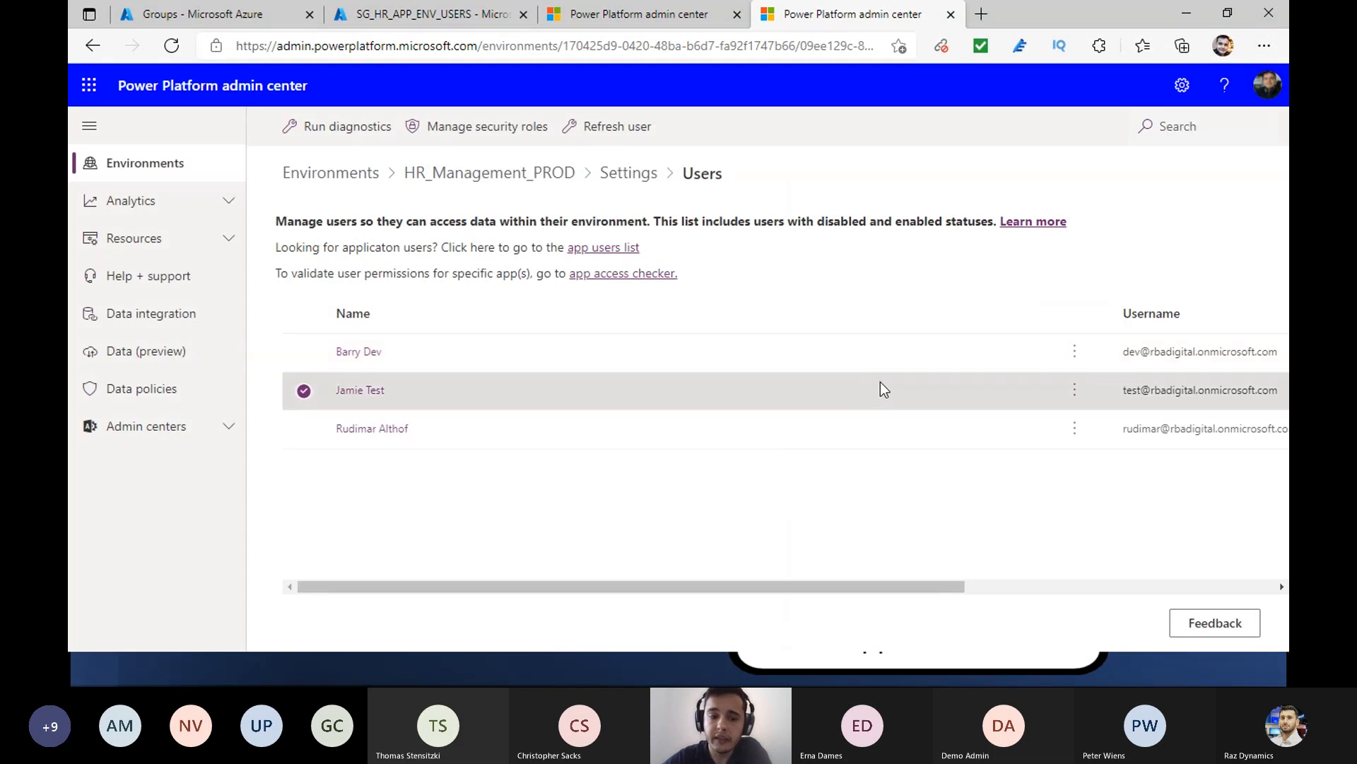
click(1073, 393)
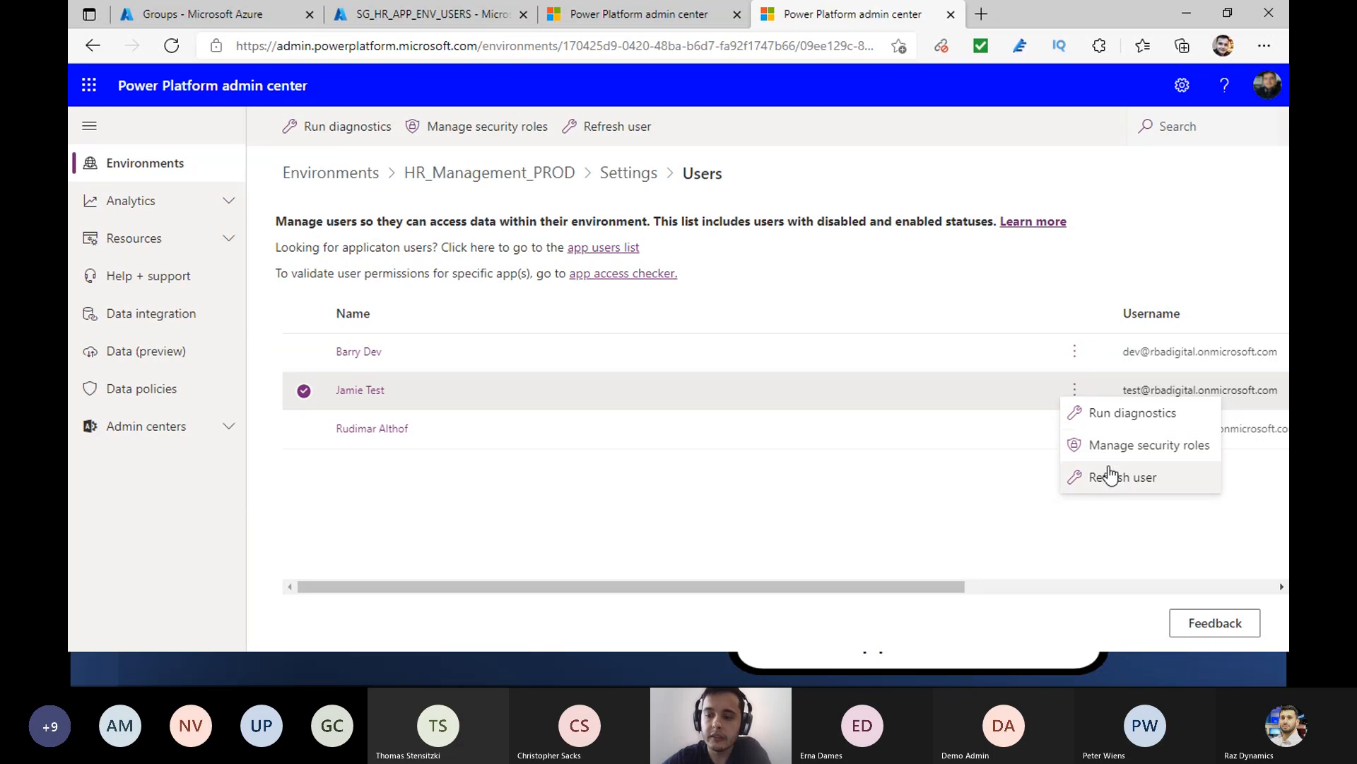
click(1119, 448)
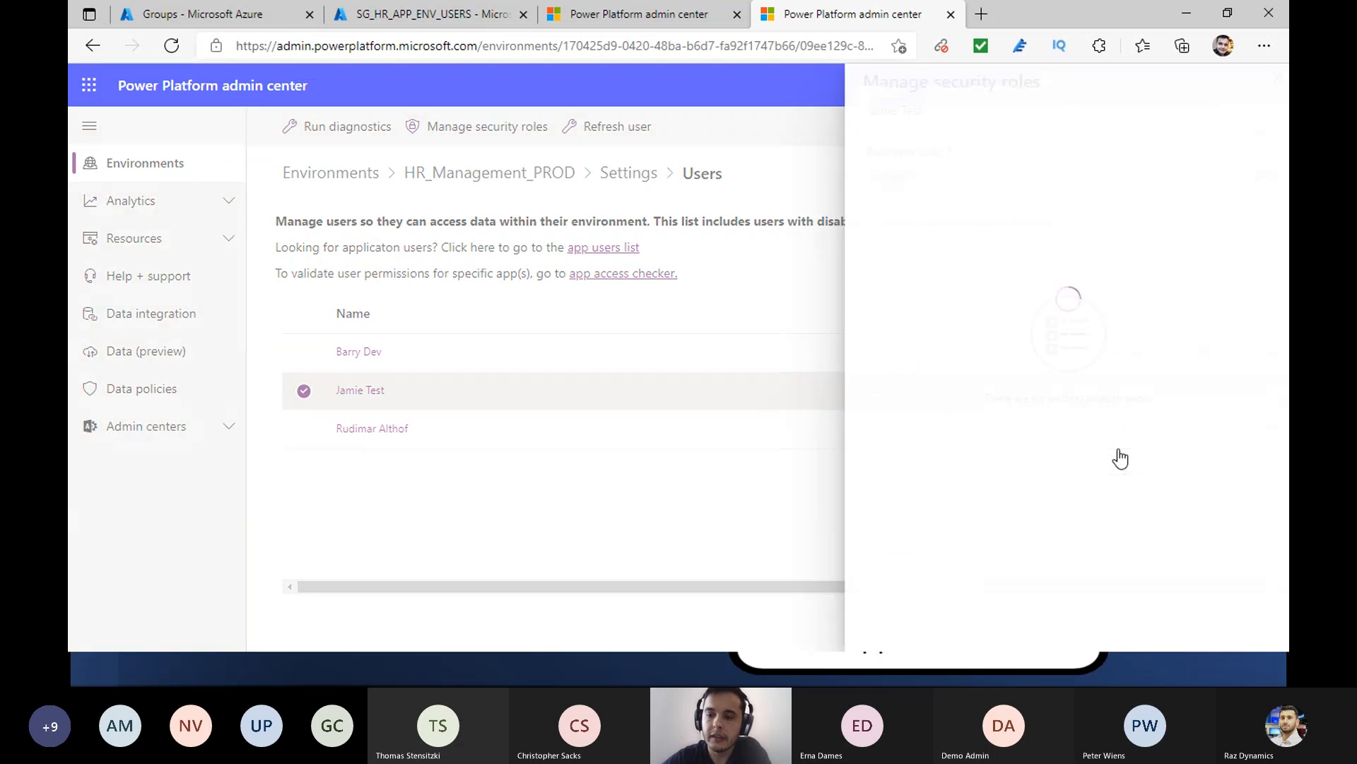
scroll(1102, 362, down, 5)
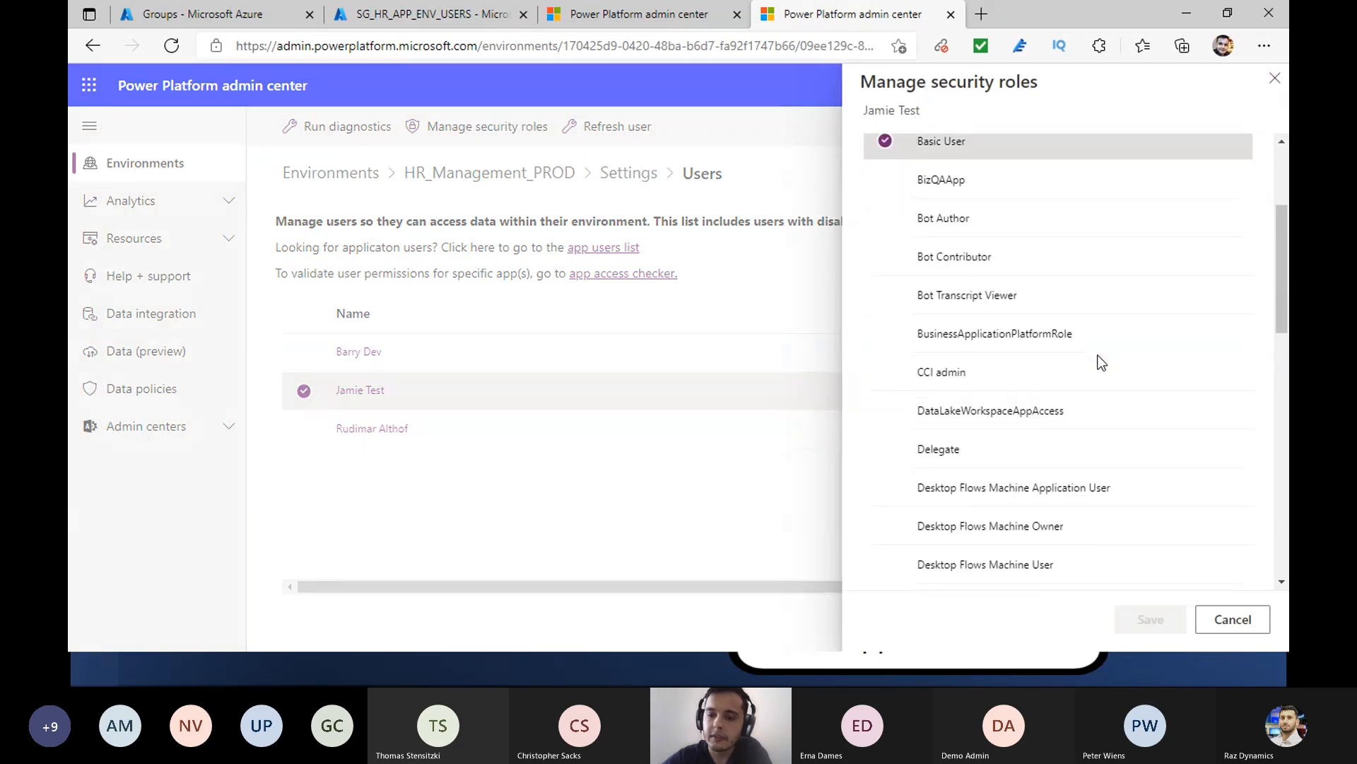
scroll(1100, 361, down, 2)
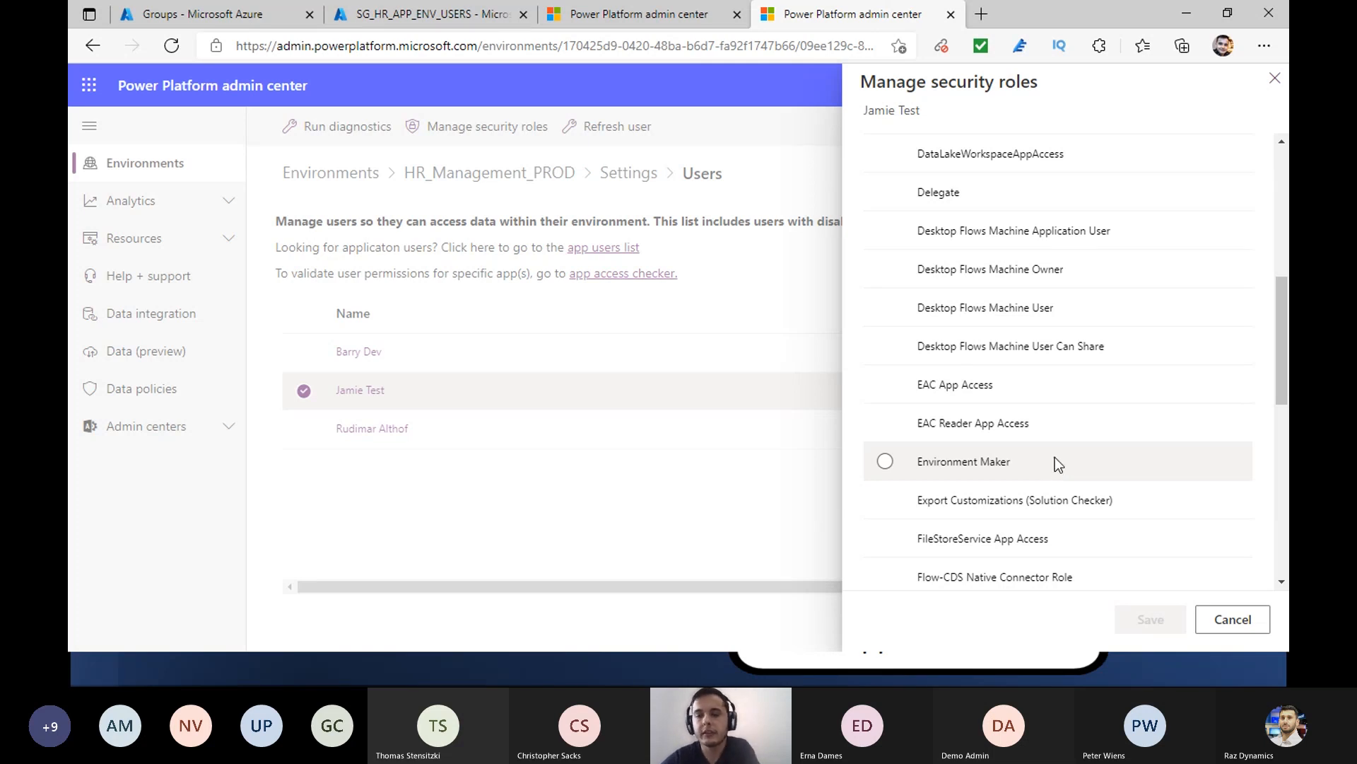
click(1276, 79)
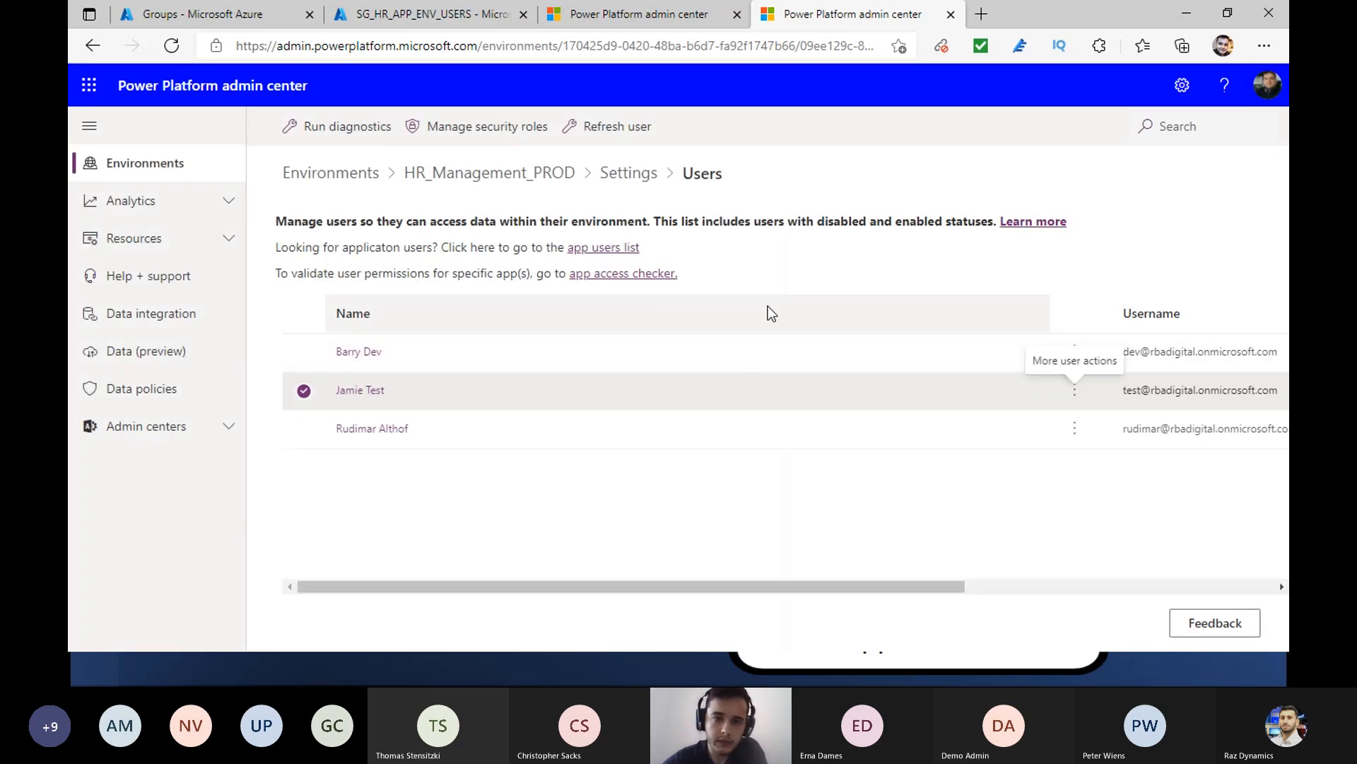
- Return to the HR_Management_PROD environment details and highlight the security group name SG_HR_APP_ENV_USERS
key(alt+Tab)
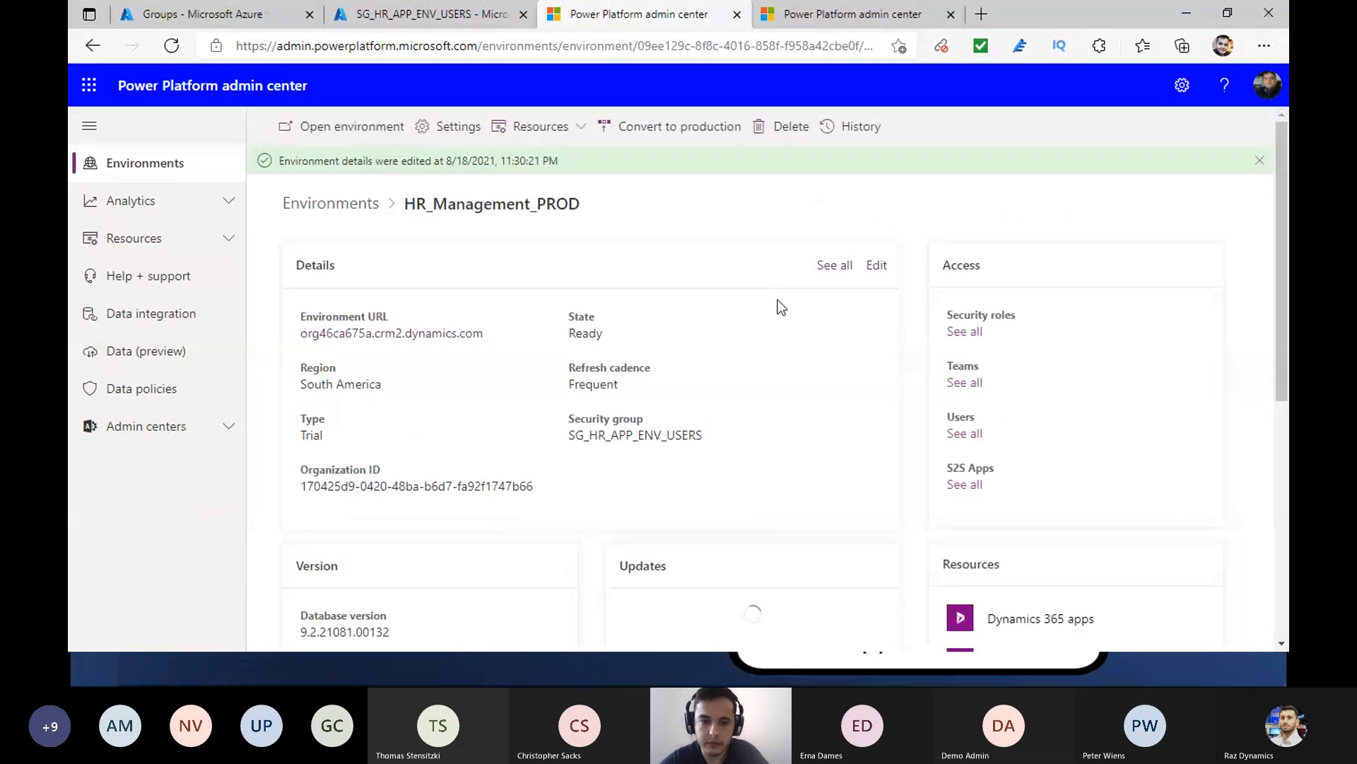
mouse_move(697, 435)
mouse_down()
mouse_move(551, 445)
mouse_move(676, 427)
mouse_move(713, 437)
mouse_up()
click(582, 437)
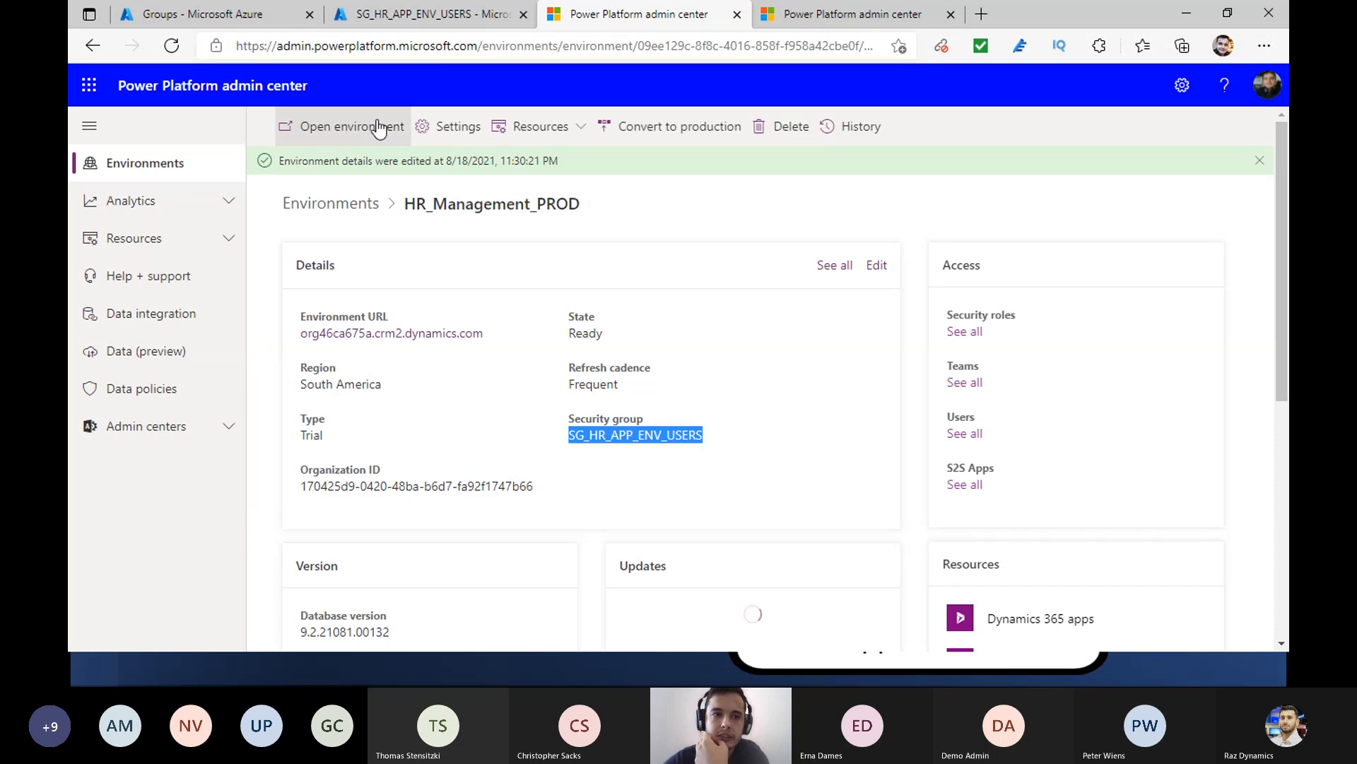
- Switch to the Azure portal and examine the overview and direct members of the SG_HR_APP_ENV_USERS group
click(253, 17)
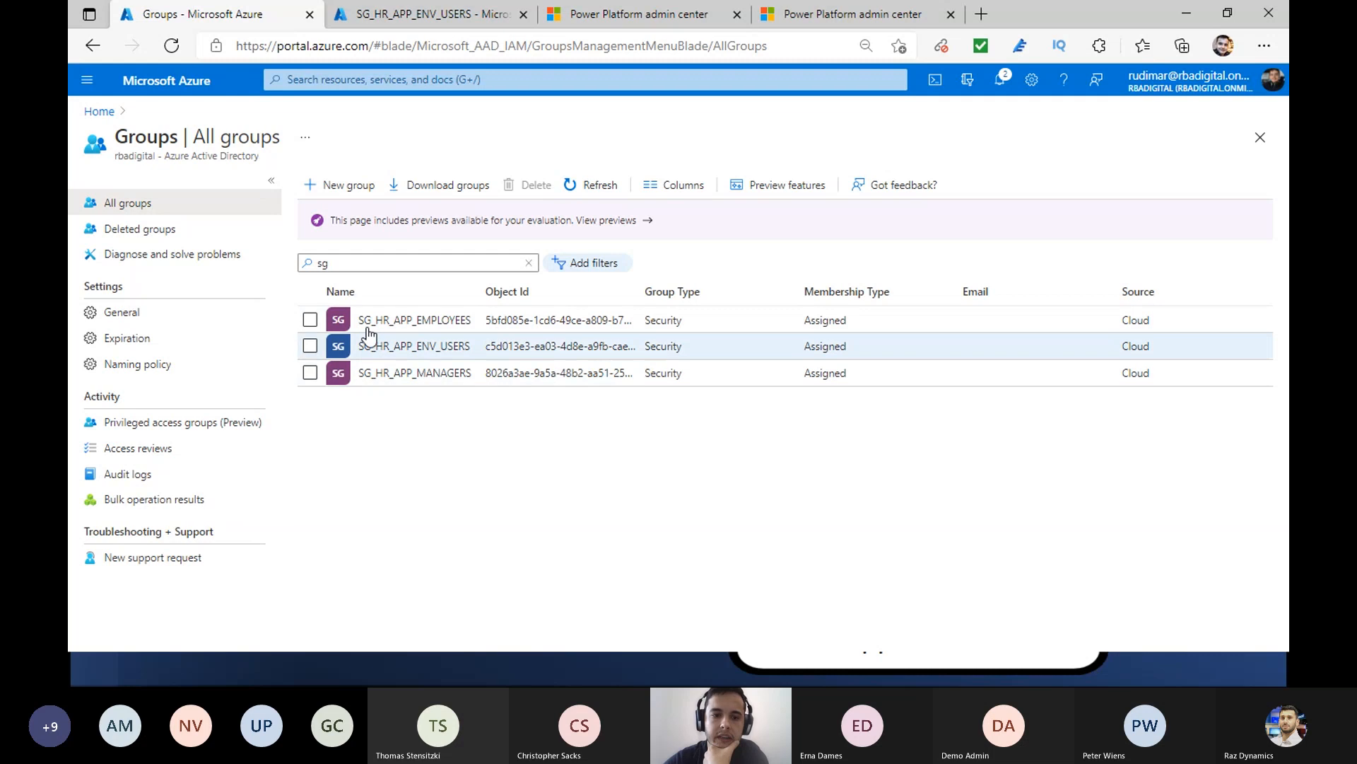
click(414, 15)
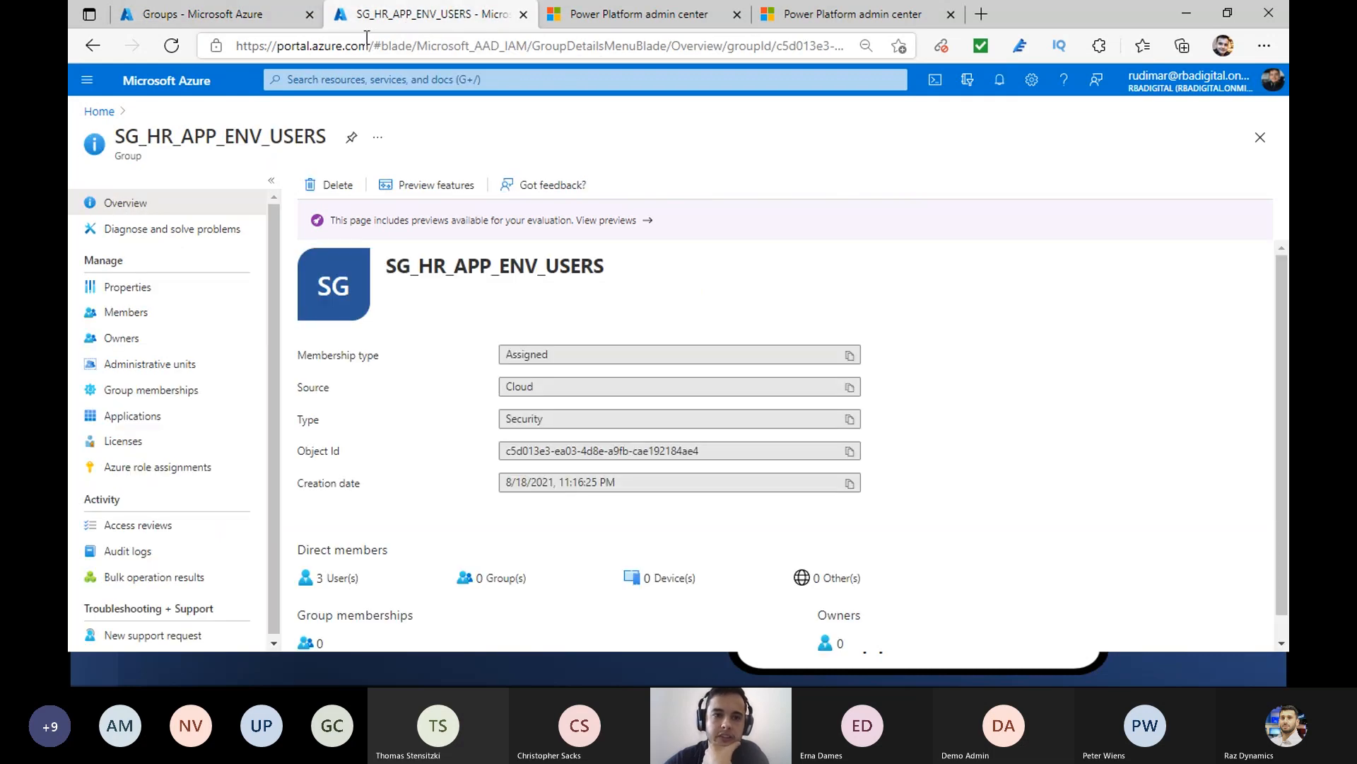
drag(387, 267, 601, 263)
click(609, 268)
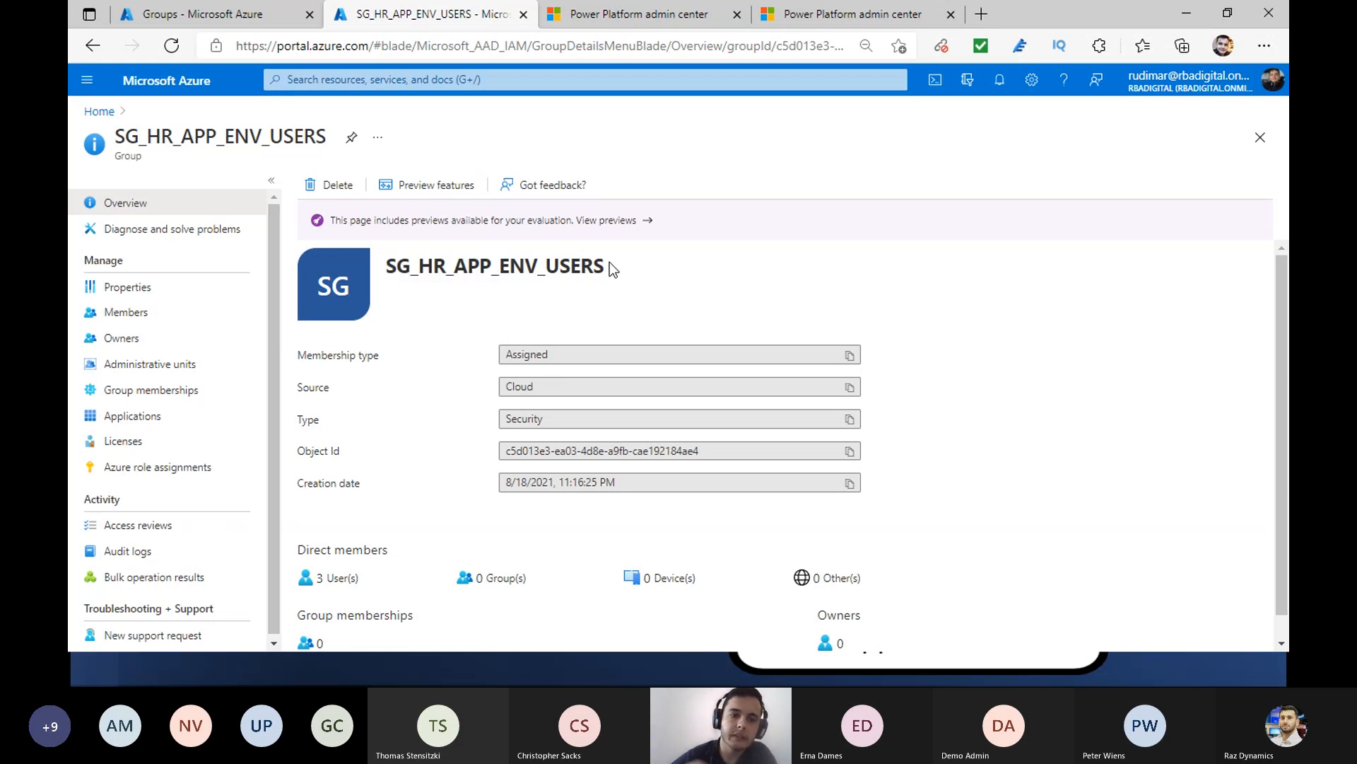
click(144, 338)
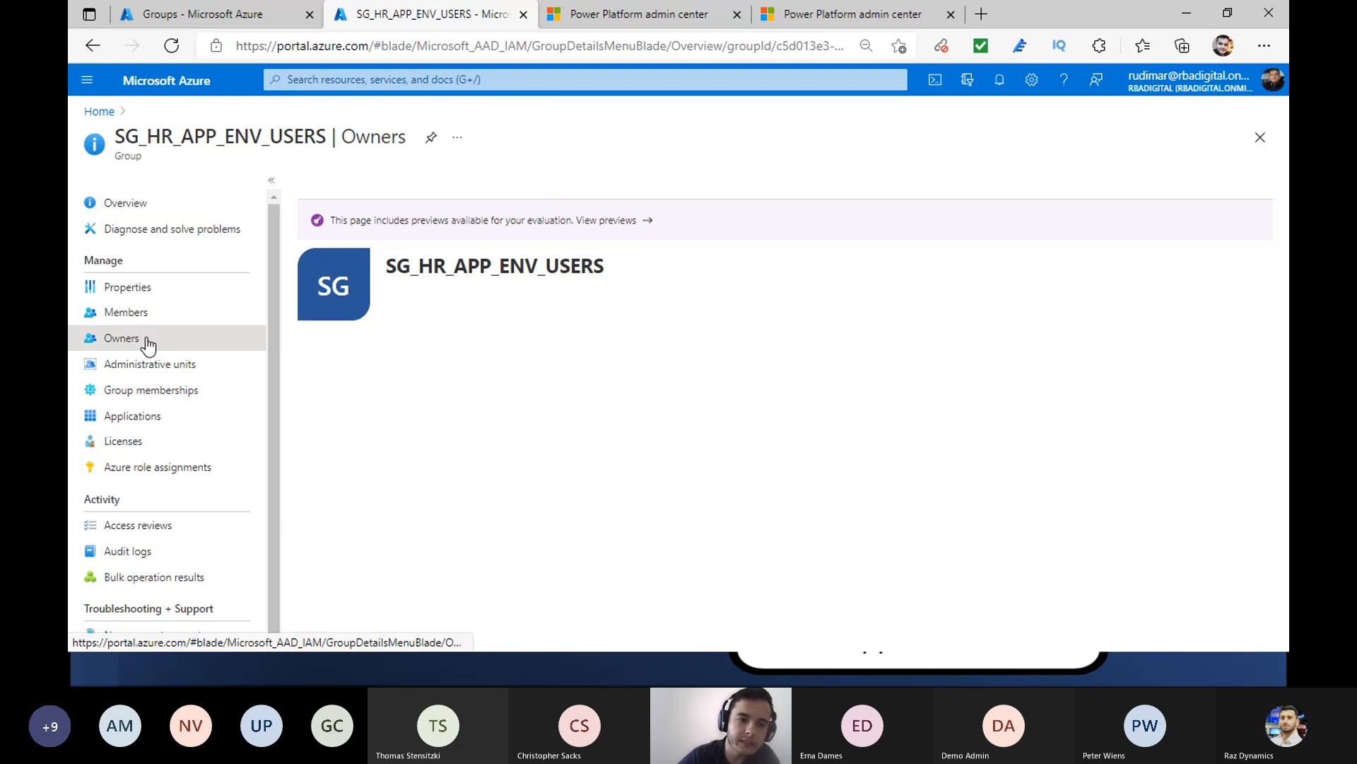
click(147, 313)
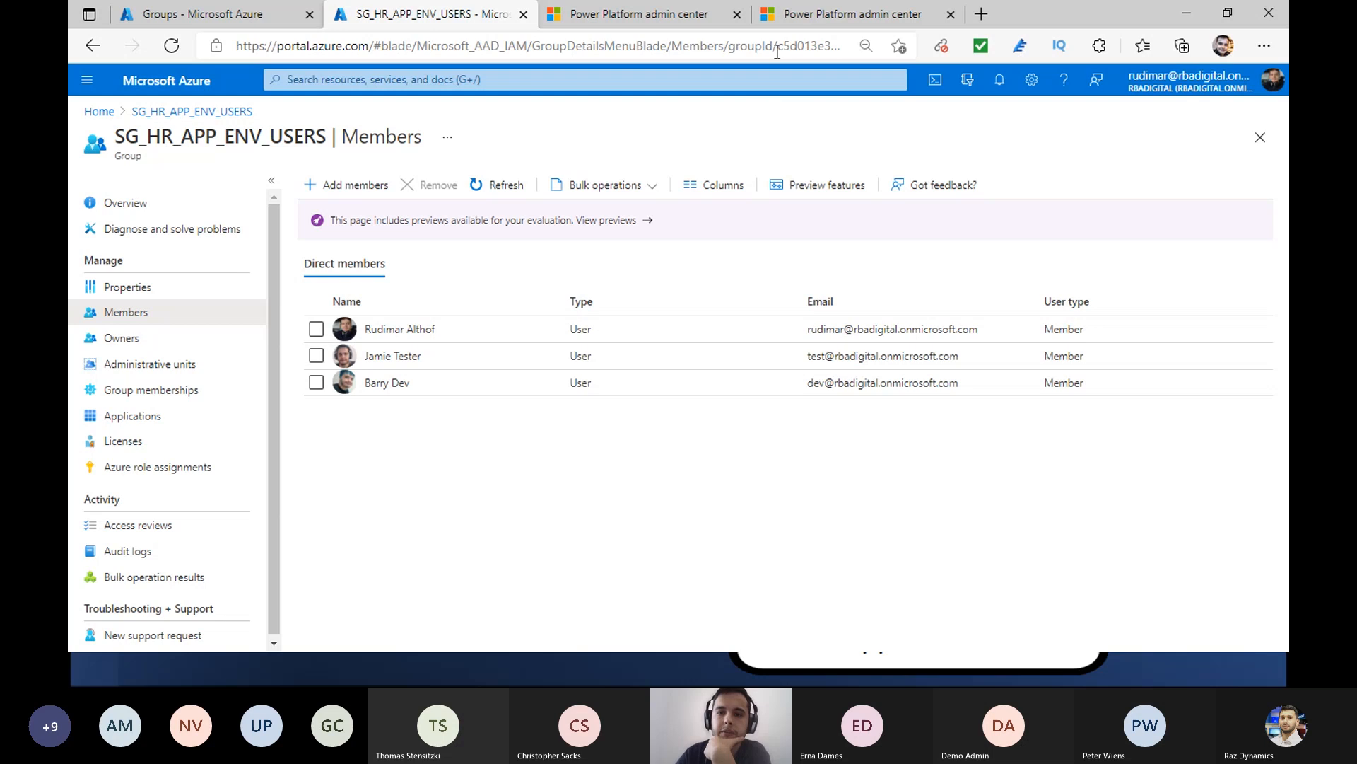
- Go back to the HR_Management_PROD users in Power Platform admin center and recheck the test user's security roles
click(845, 14)
click(640, 14)
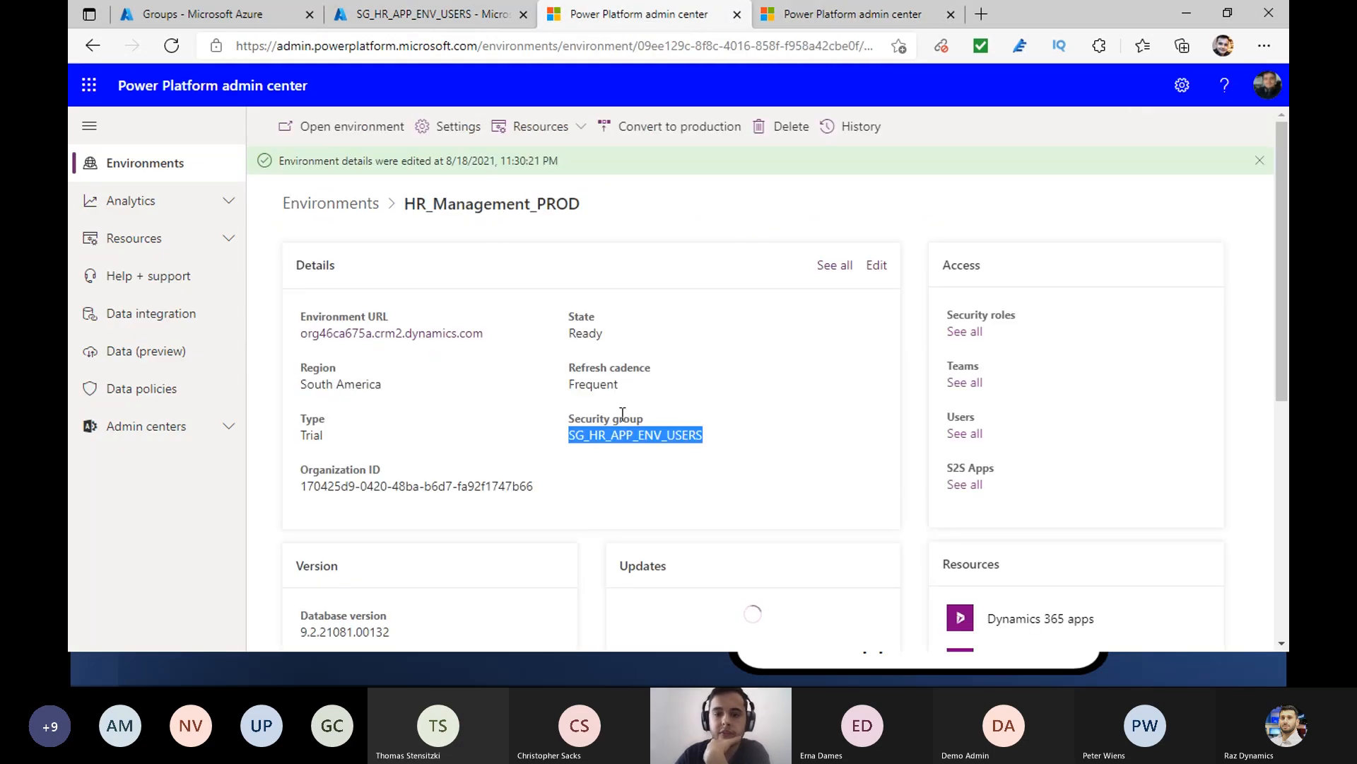
click(863, 12)
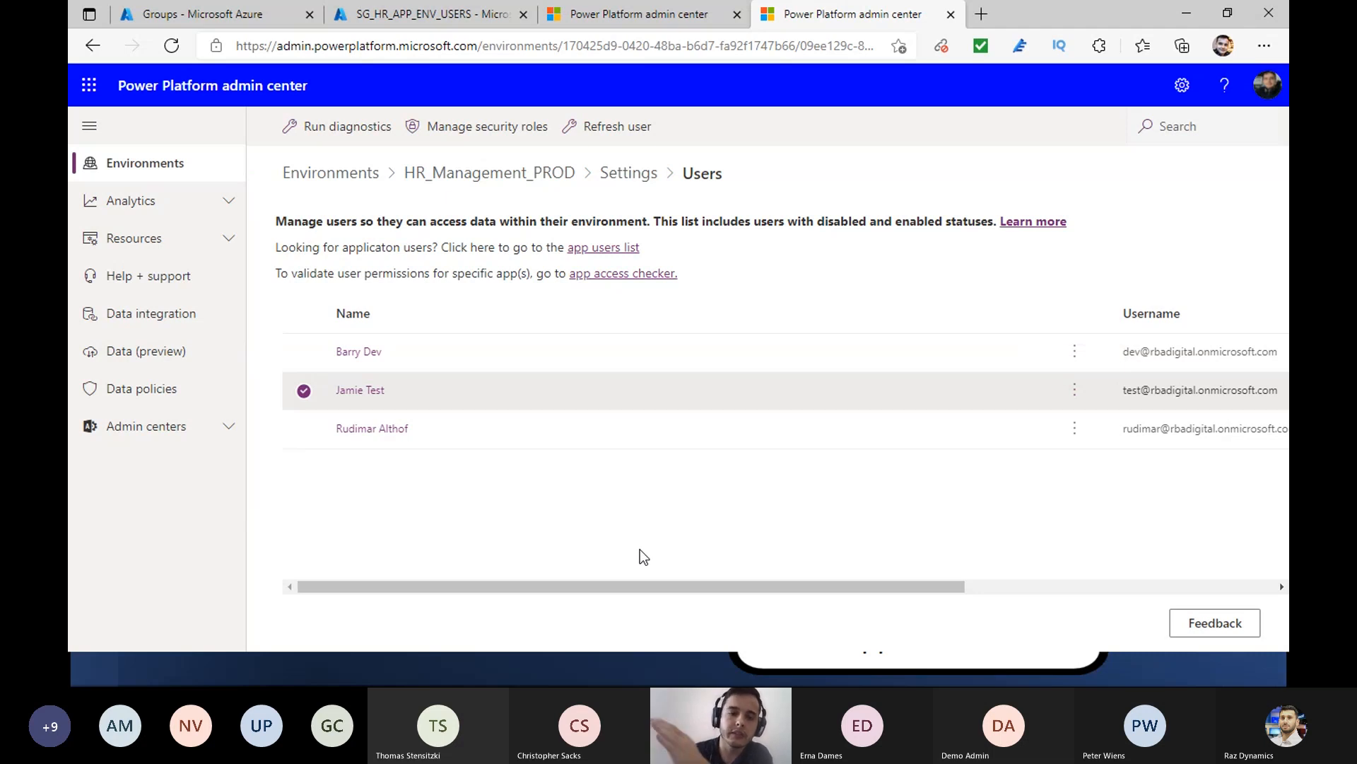
click(1073, 392)
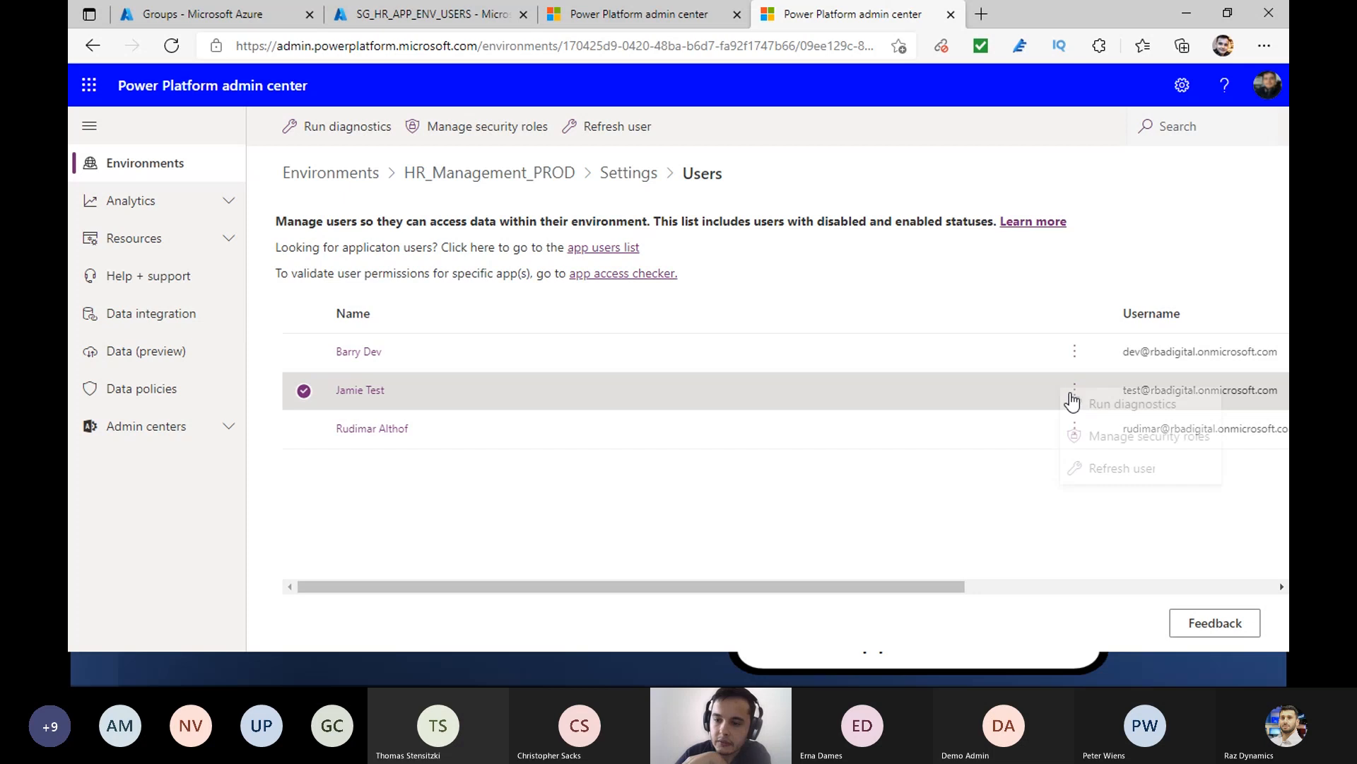
click(1134, 457)
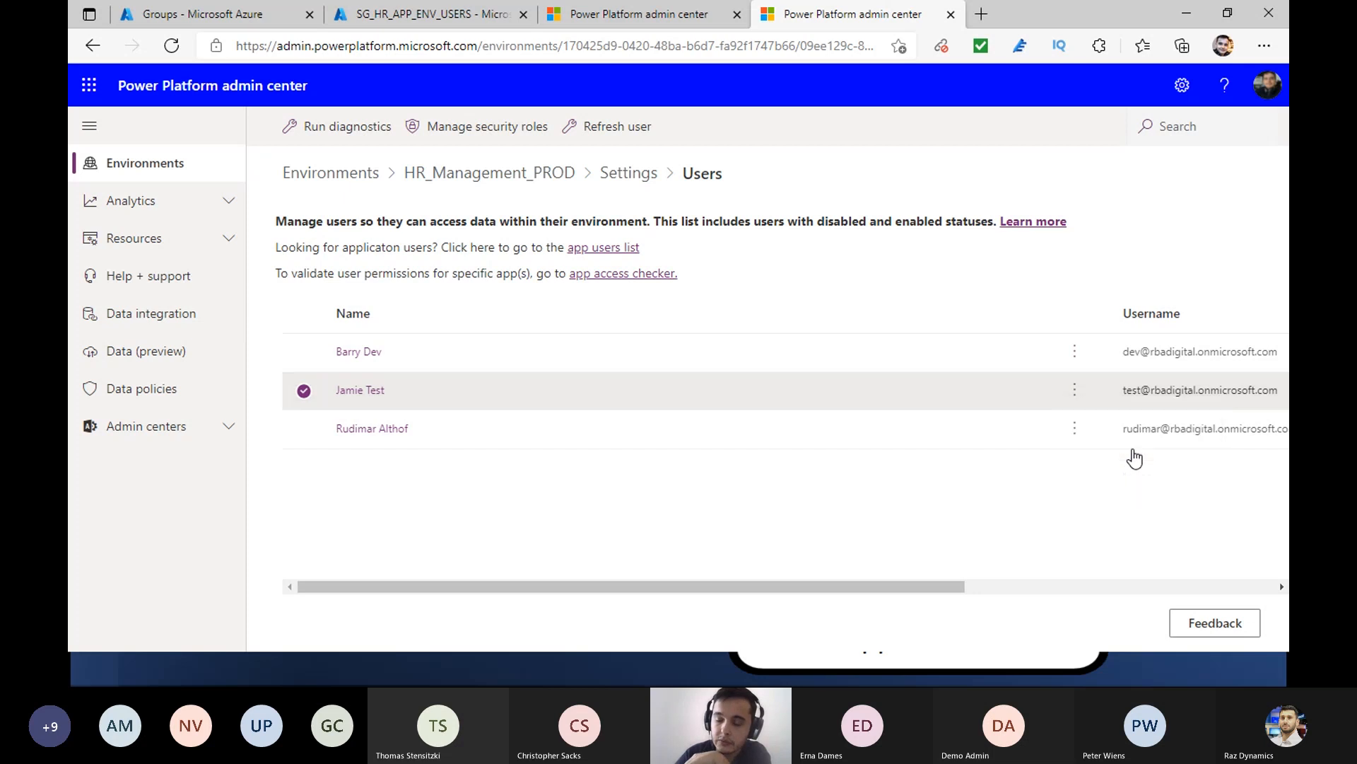
scroll(1153, 303, down, 3)
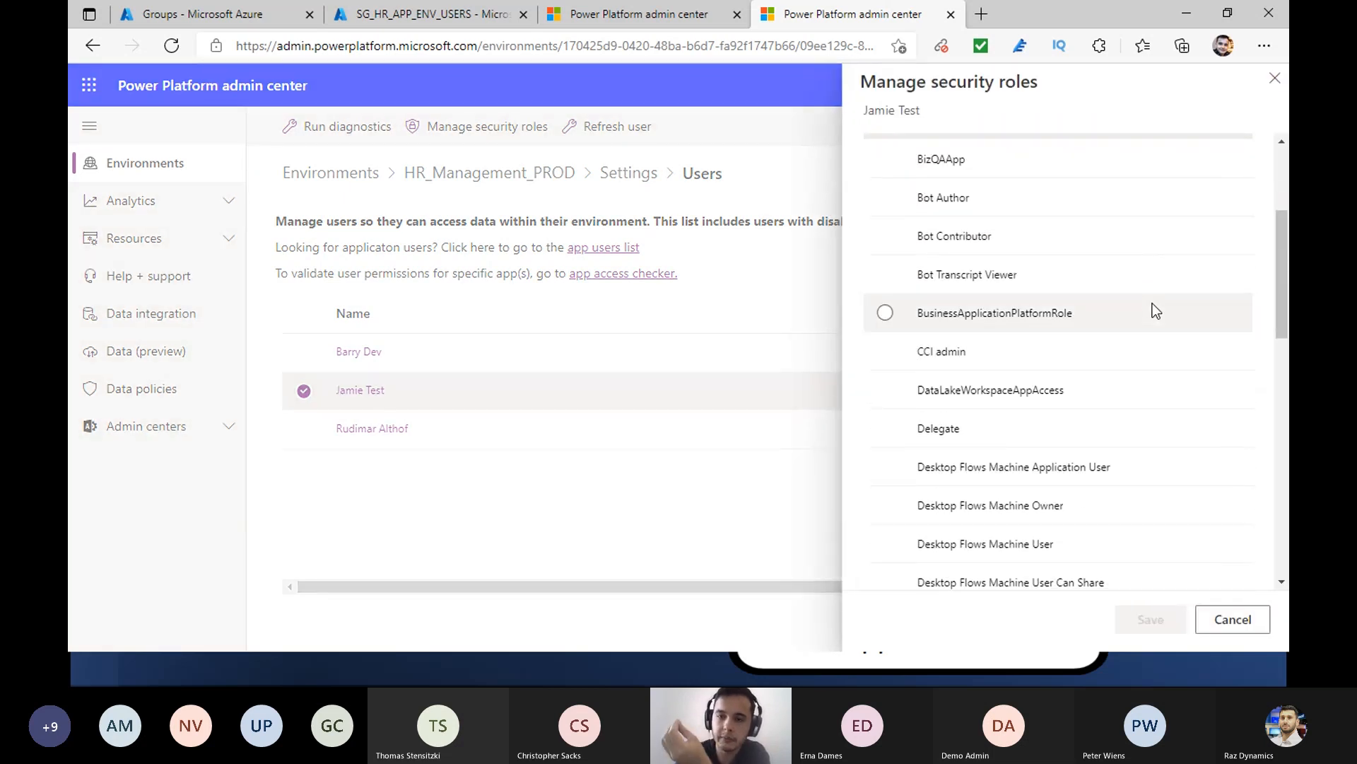
click(1274, 78)
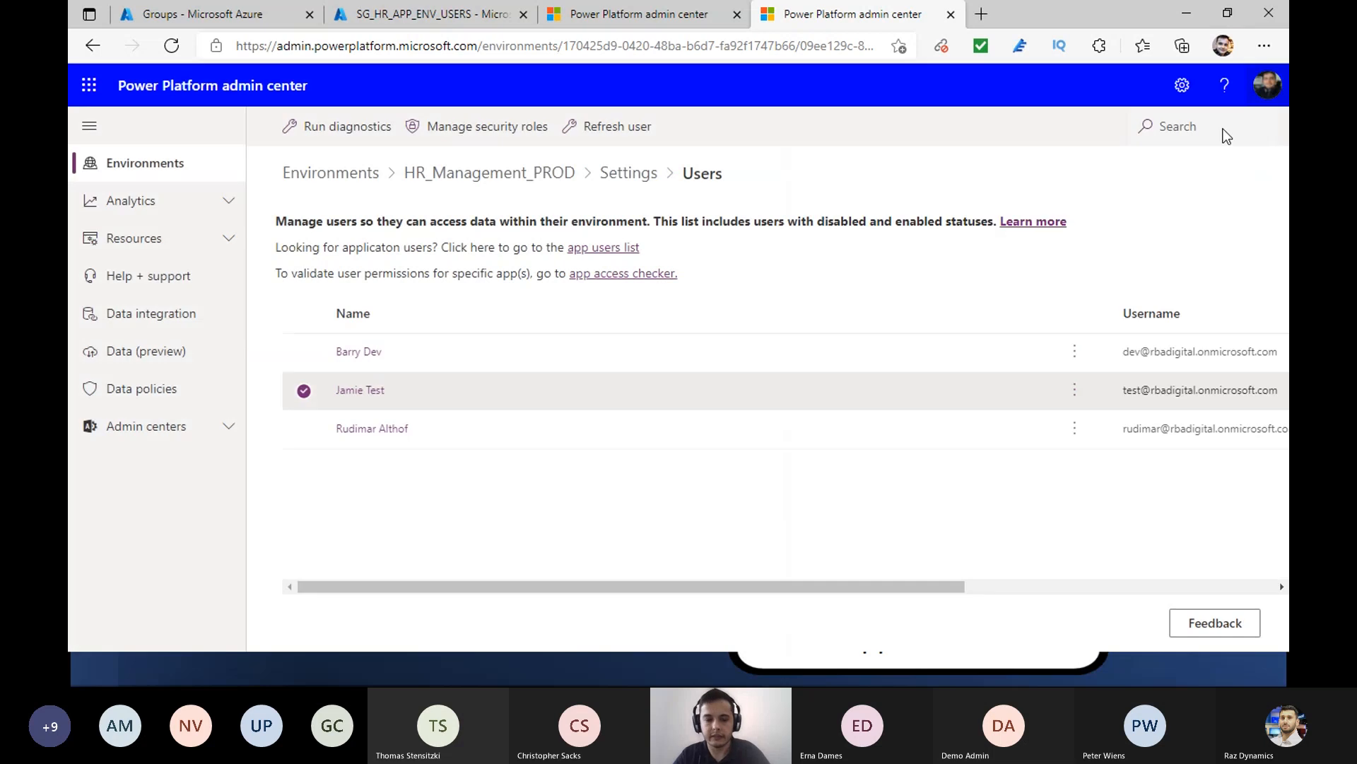
- Switch to the test app in Power Apps in the Chrome incognito window and view its available environments
key(alt+Tab)
key(alt+Tab)
key(alt+Tab)
key(alt+Tab)
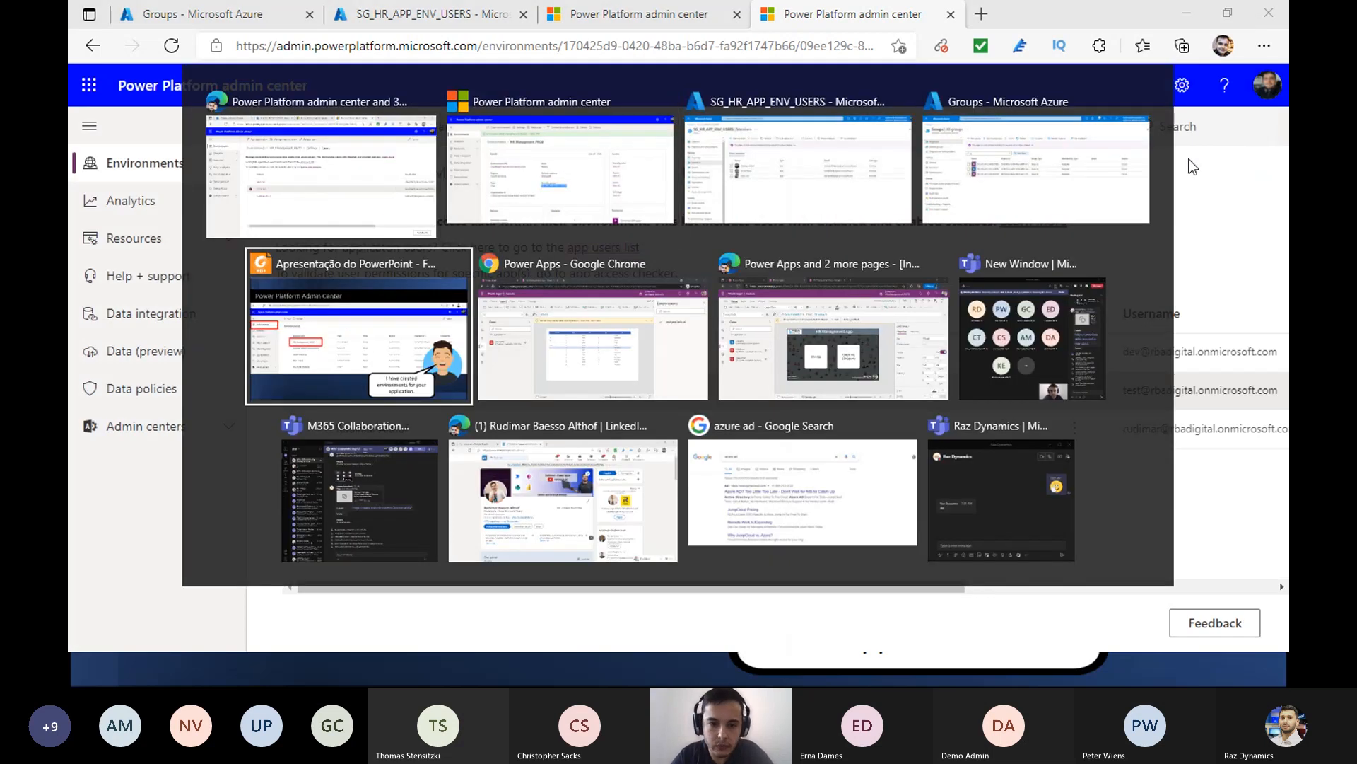
key(alt+Tab)
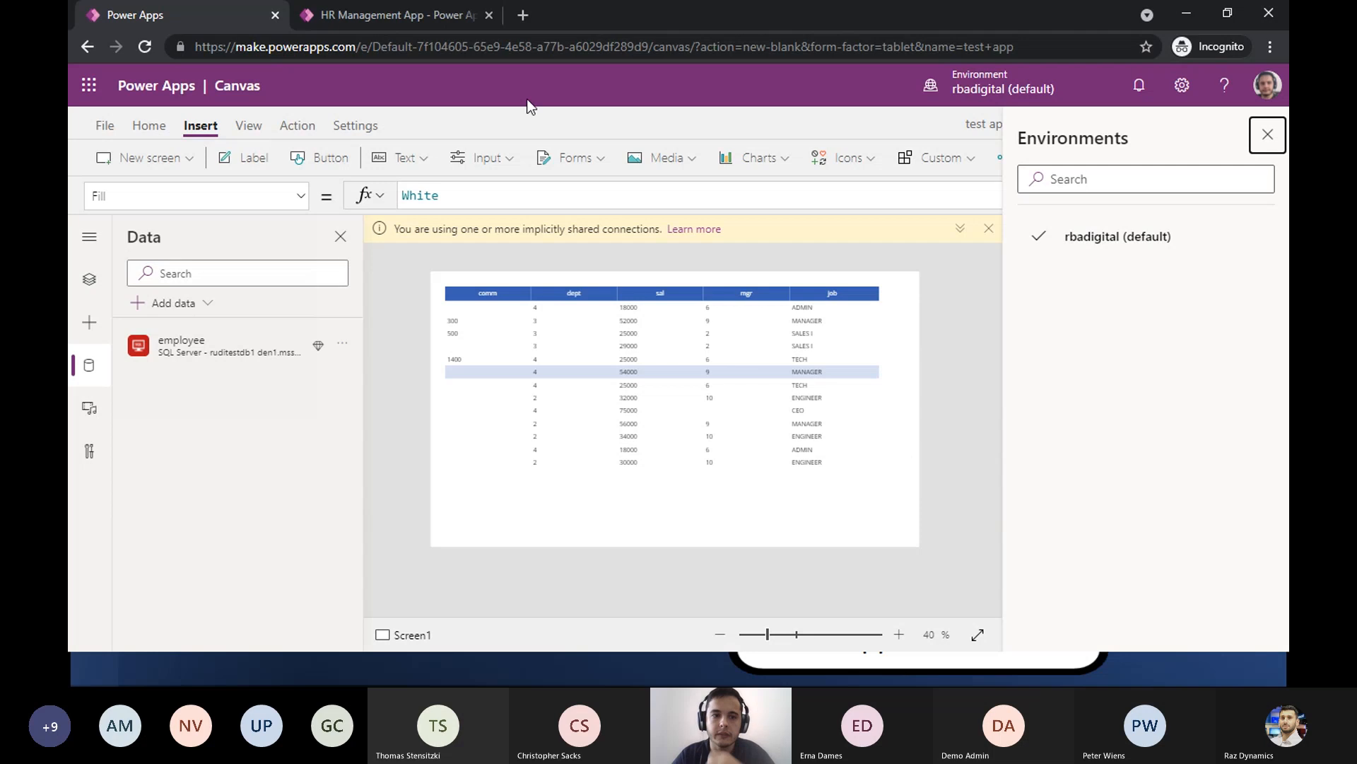
click(935, 88)
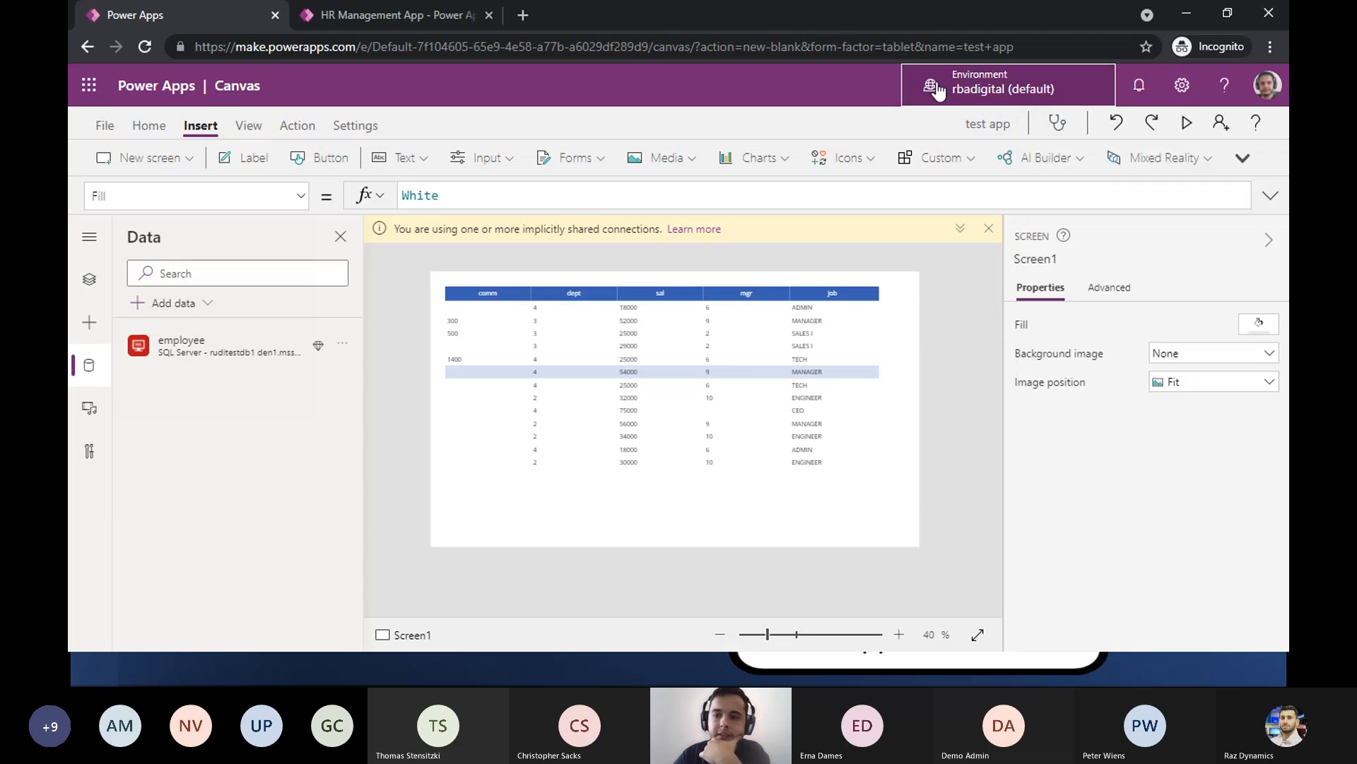
click(935, 89)
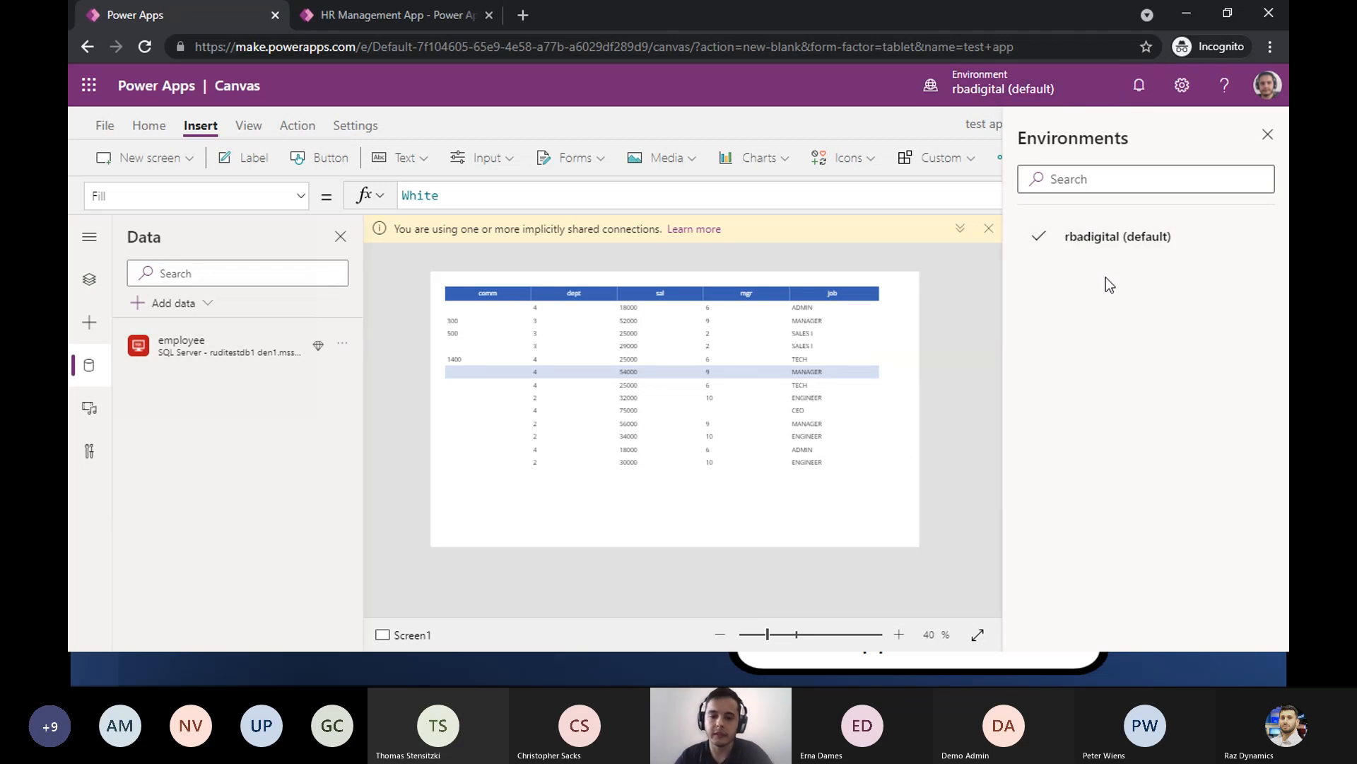
- Switch to the InPrivate Edge Power Apps window, view the environments available there, and show the HR Management App details page
key(alt+Tab)
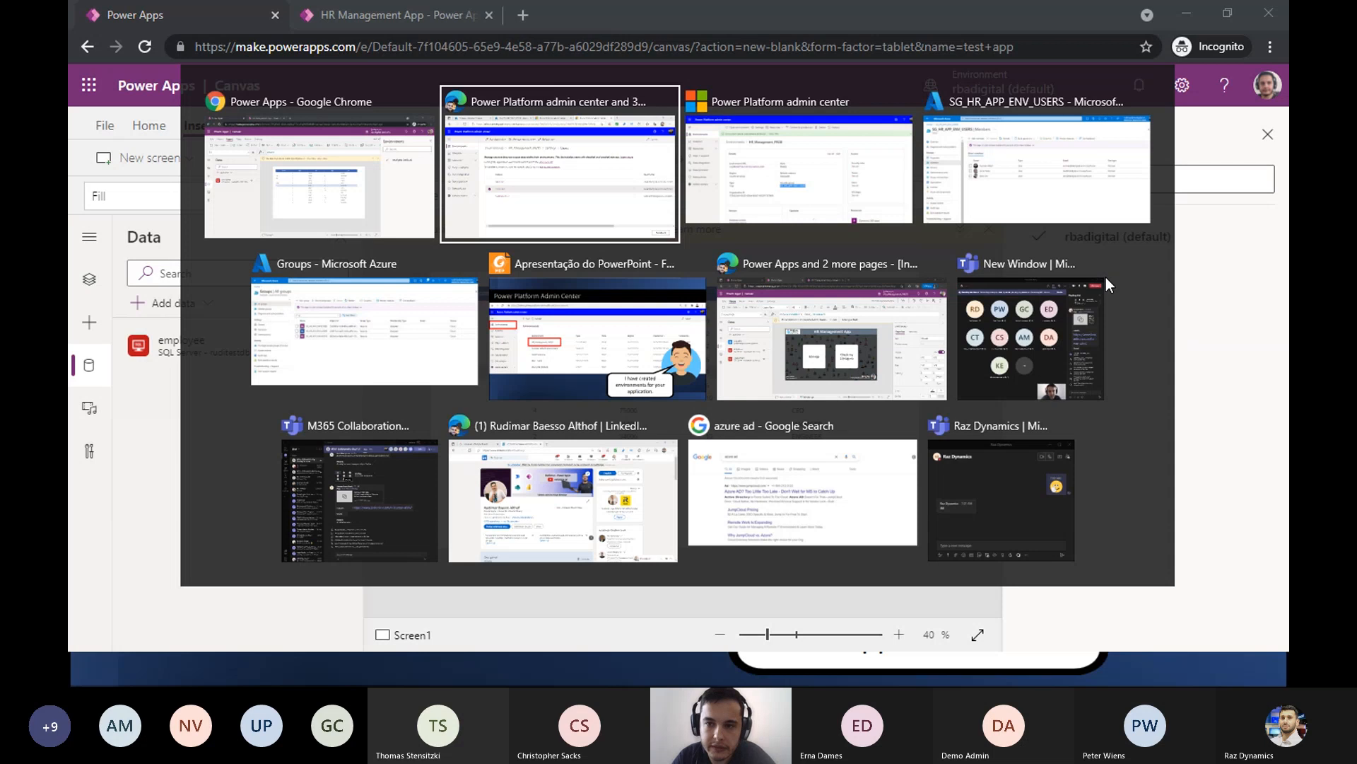
key(Tab)
key(Tab)
key(Tab)
key(Tab)
key(Tab)
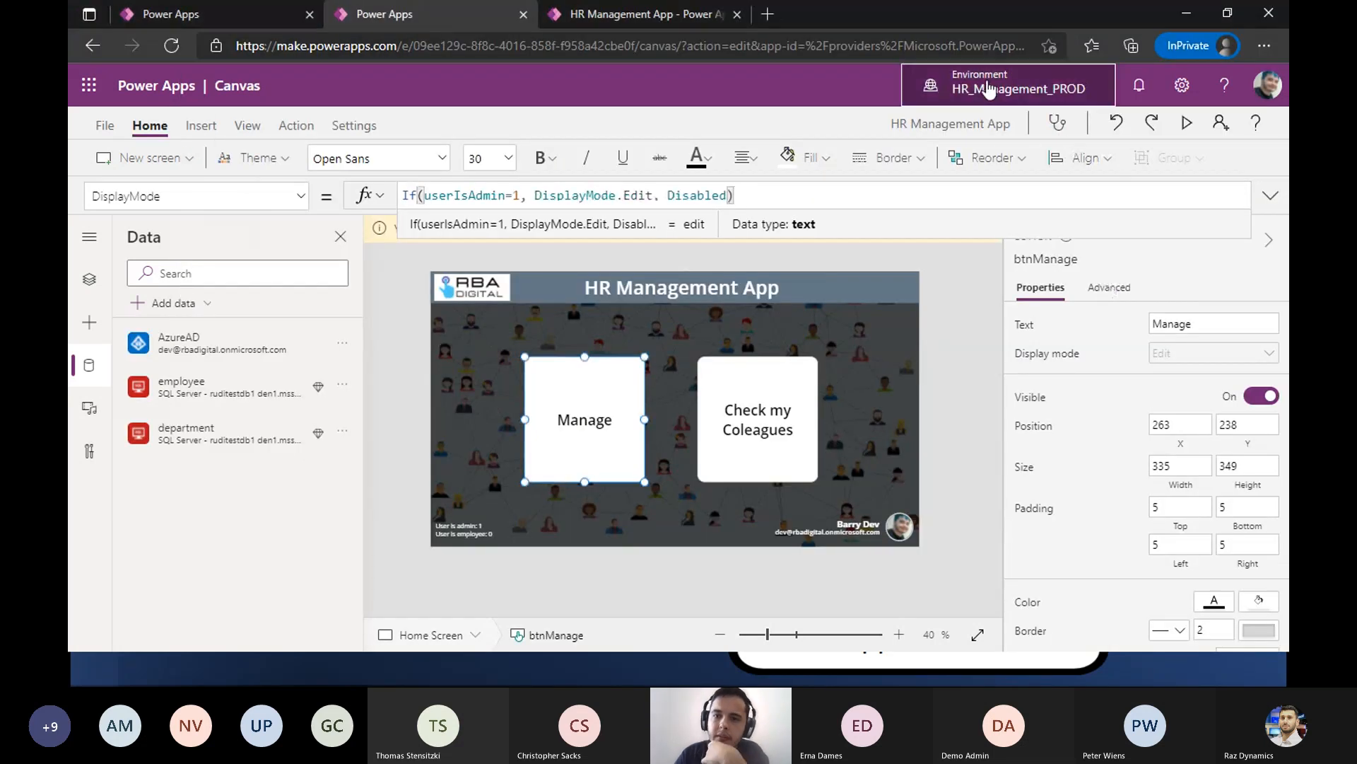
click(983, 92)
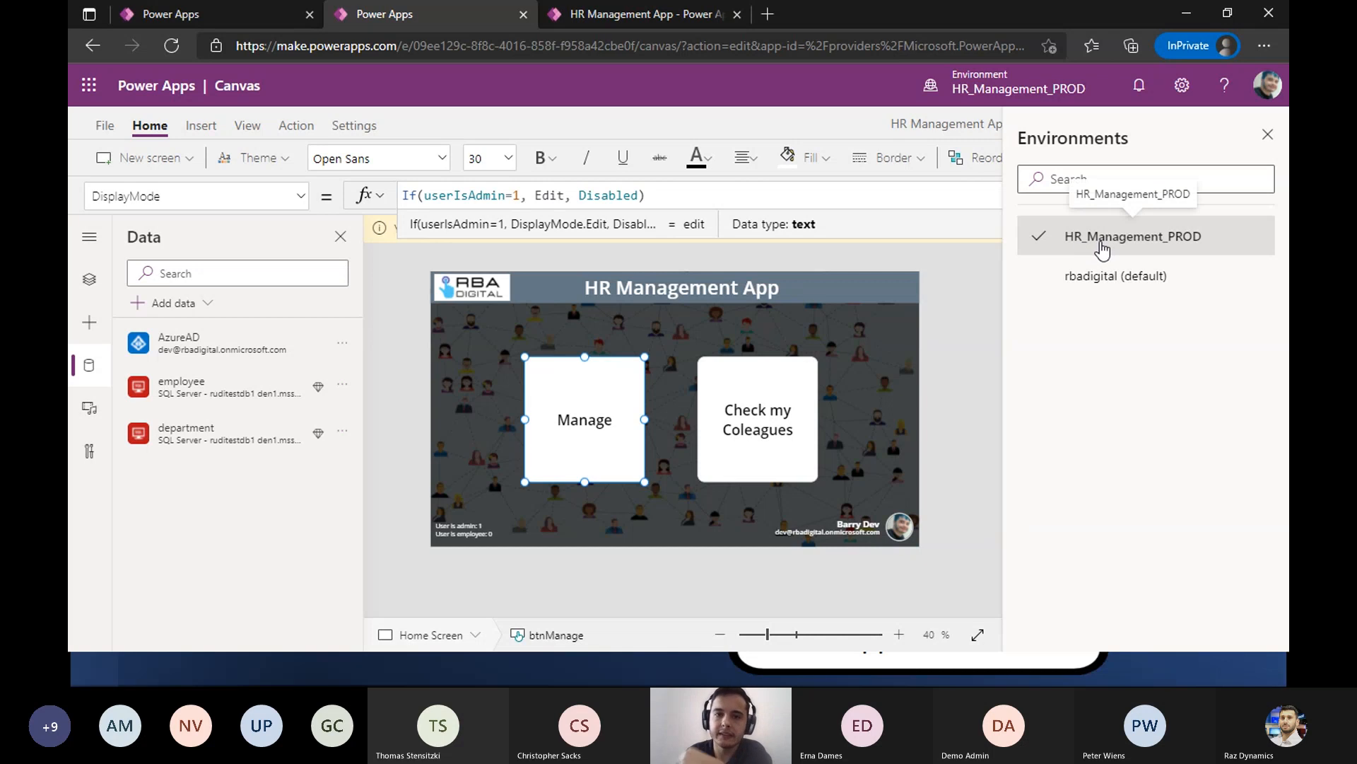
click(240, 11)
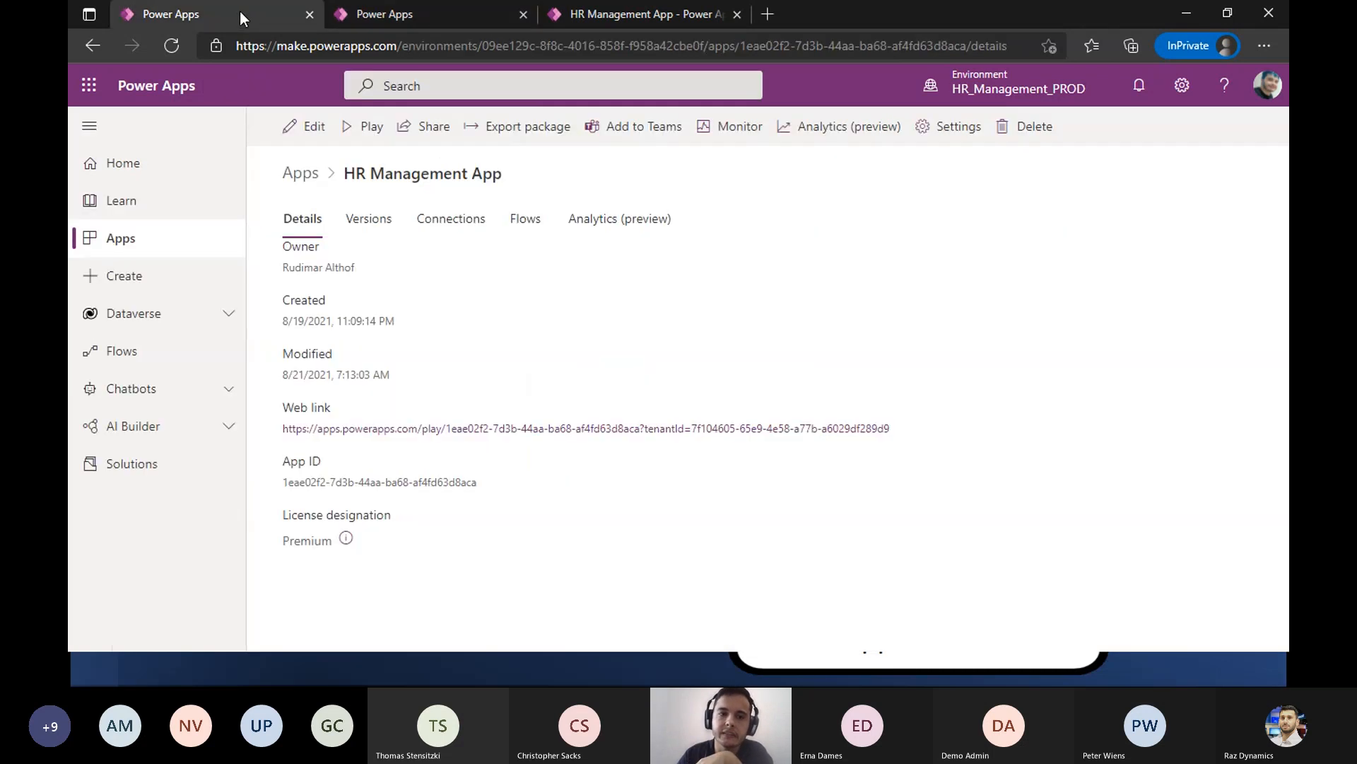
- View the available environments beside the HR Management App details and copy the app's web link
click(1018, 88)
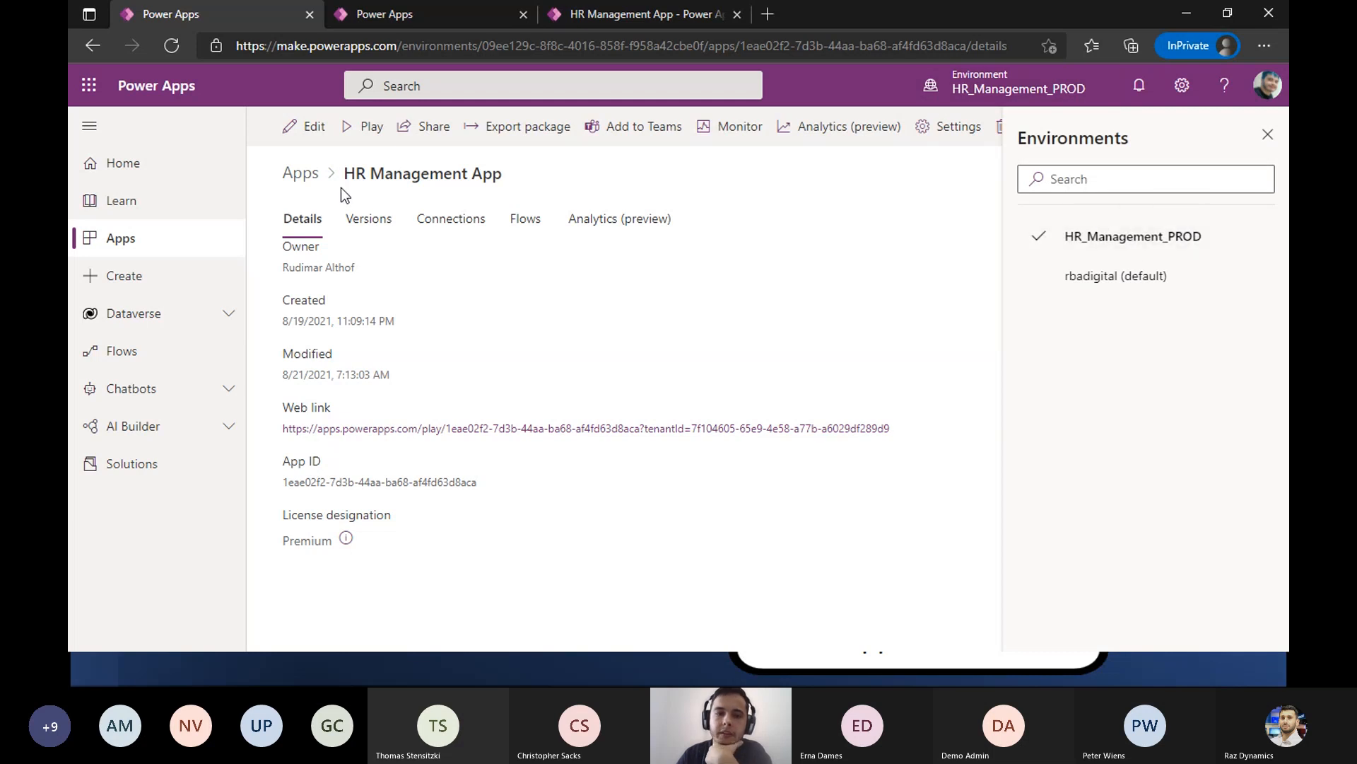
drag(345, 177, 512, 219)
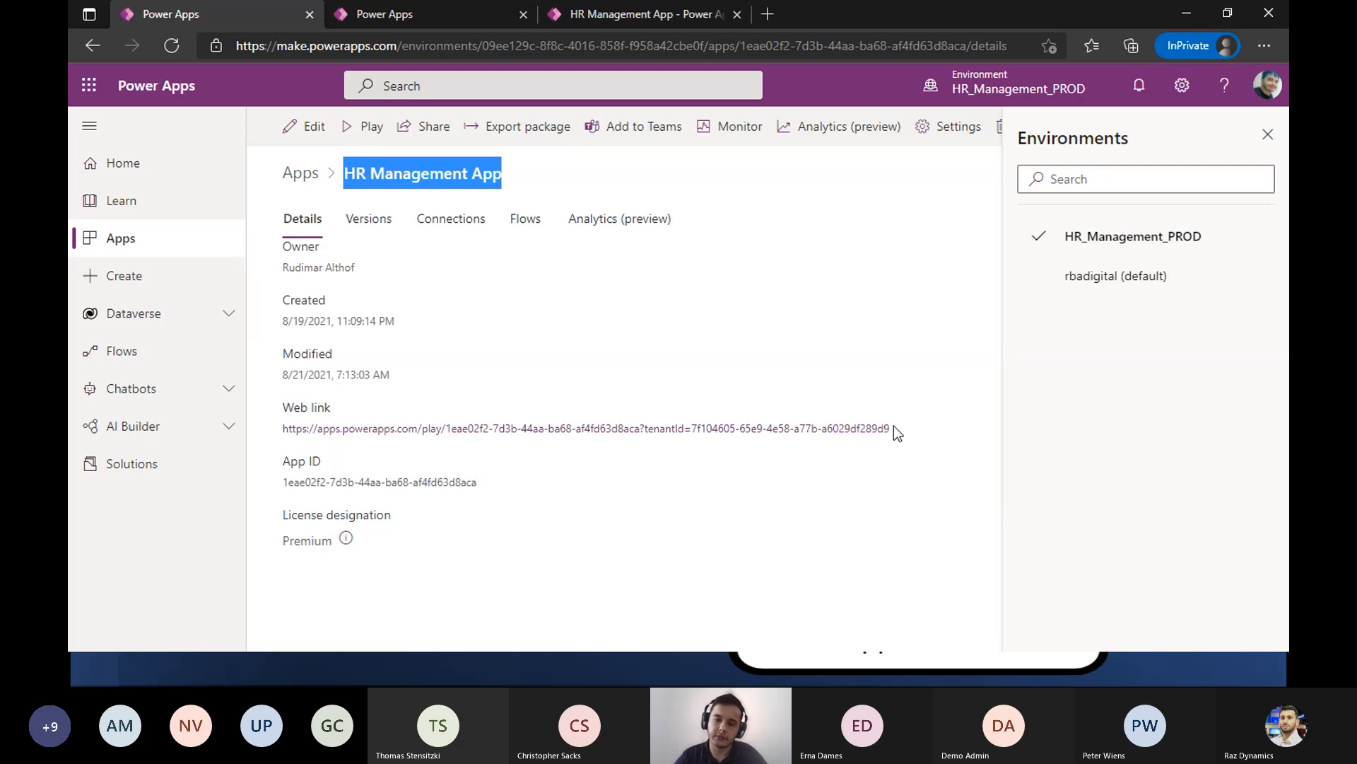
drag(892, 428, 284, 432)
key(ctrl+c)
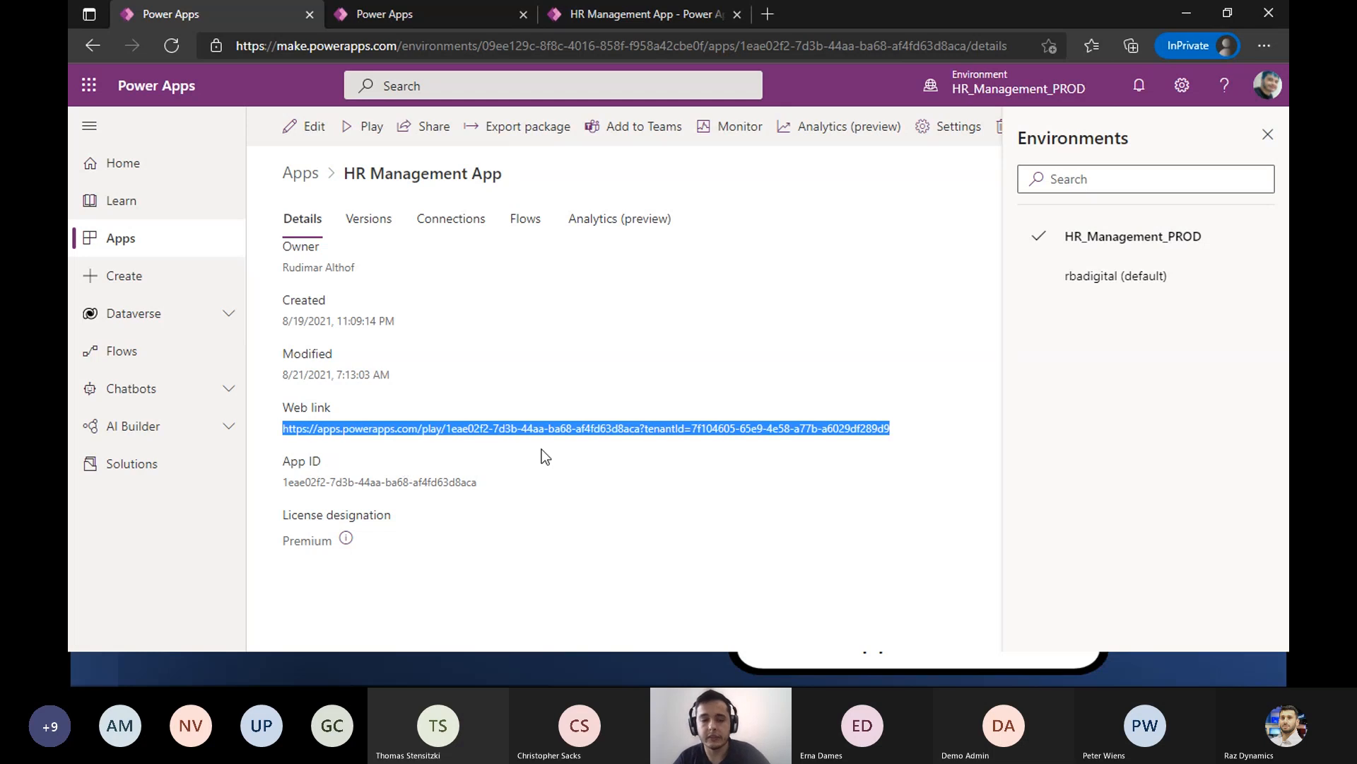
- Switch to the Chrome incognito window and open the copied HR Management App web link in a new tab
key(alt+Tab)
key(alt+Tab)
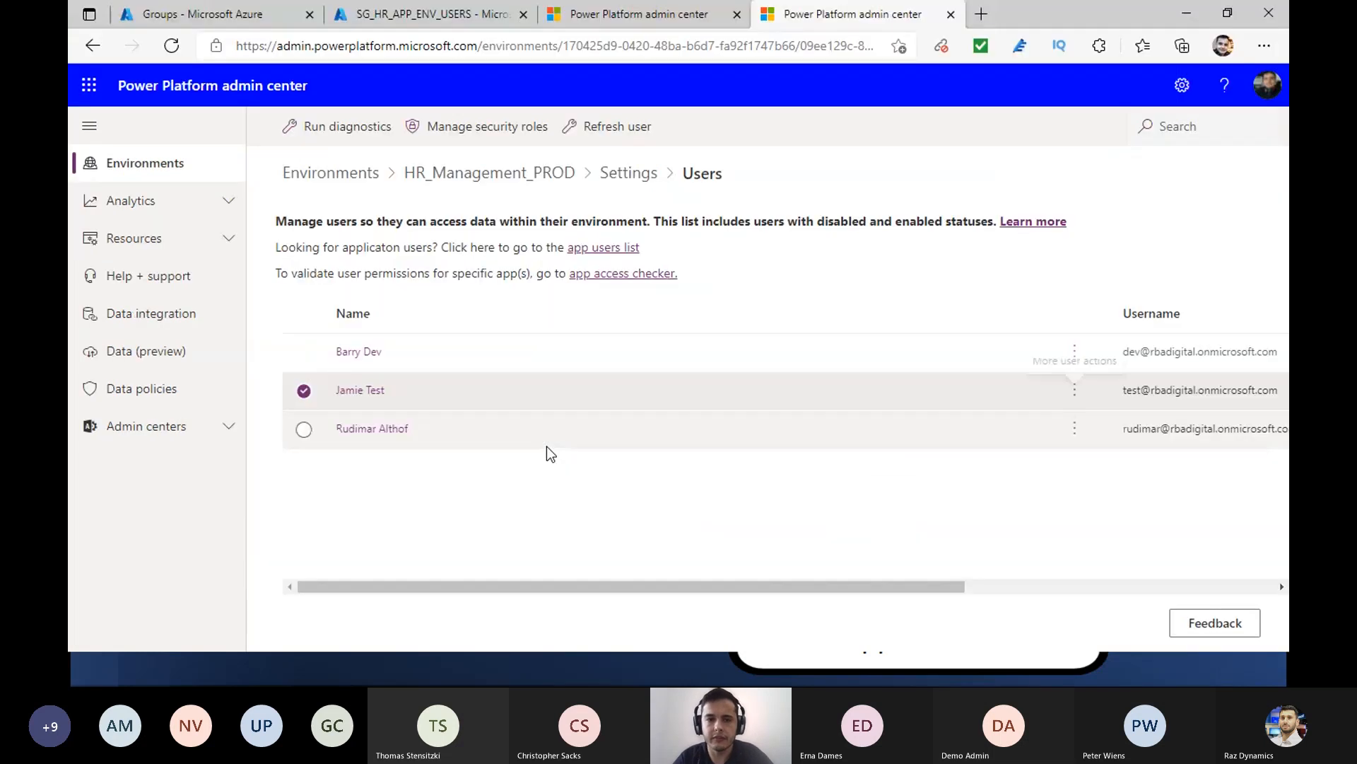
key(alt+Tab)
key(alt+Tab)
key(alt+Tab)
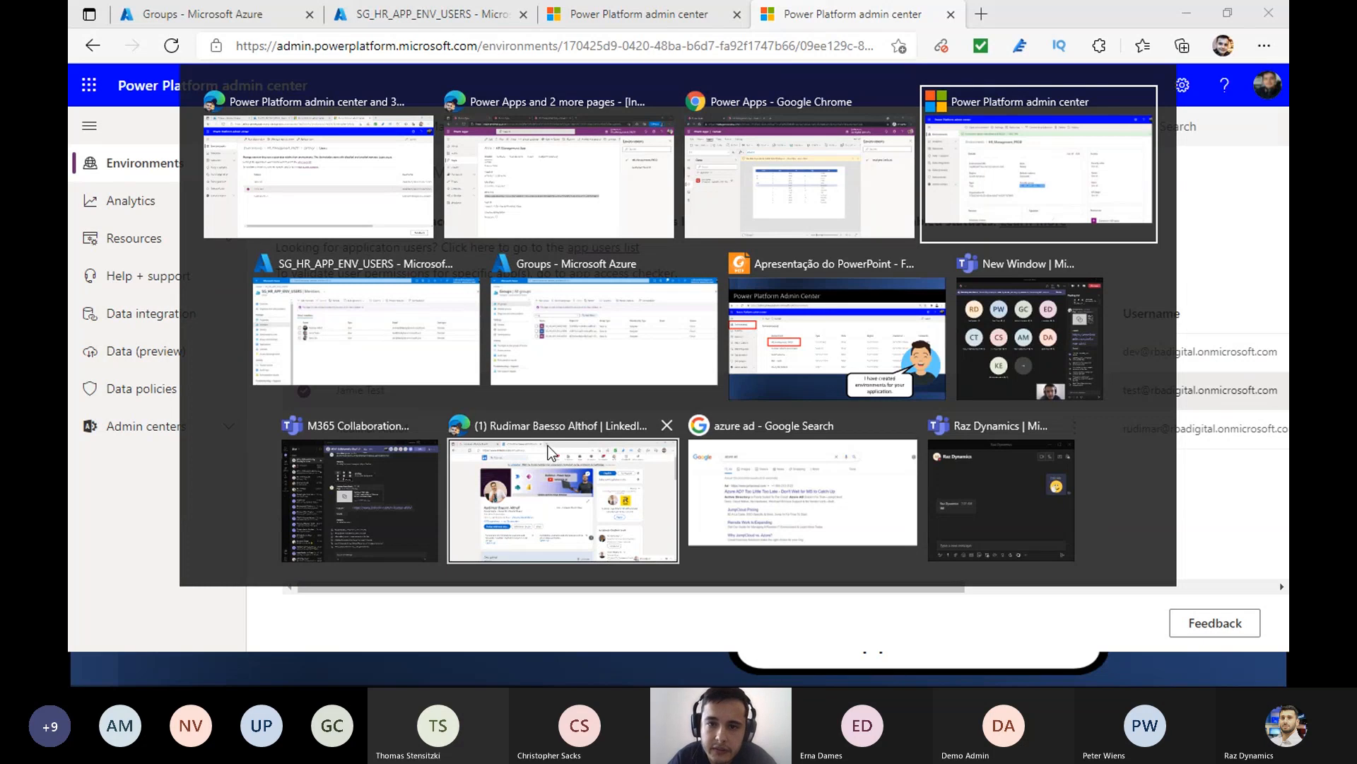
key(alt+Tab)
key(alt+Tab)
key(alt+Tab)
key(alt+Tab)
key(alt+Tab)
key(alt+Tab)
key(alt+Tab)
key(alt+Tab)
key(alt+Tab)
key(alt+Tab)
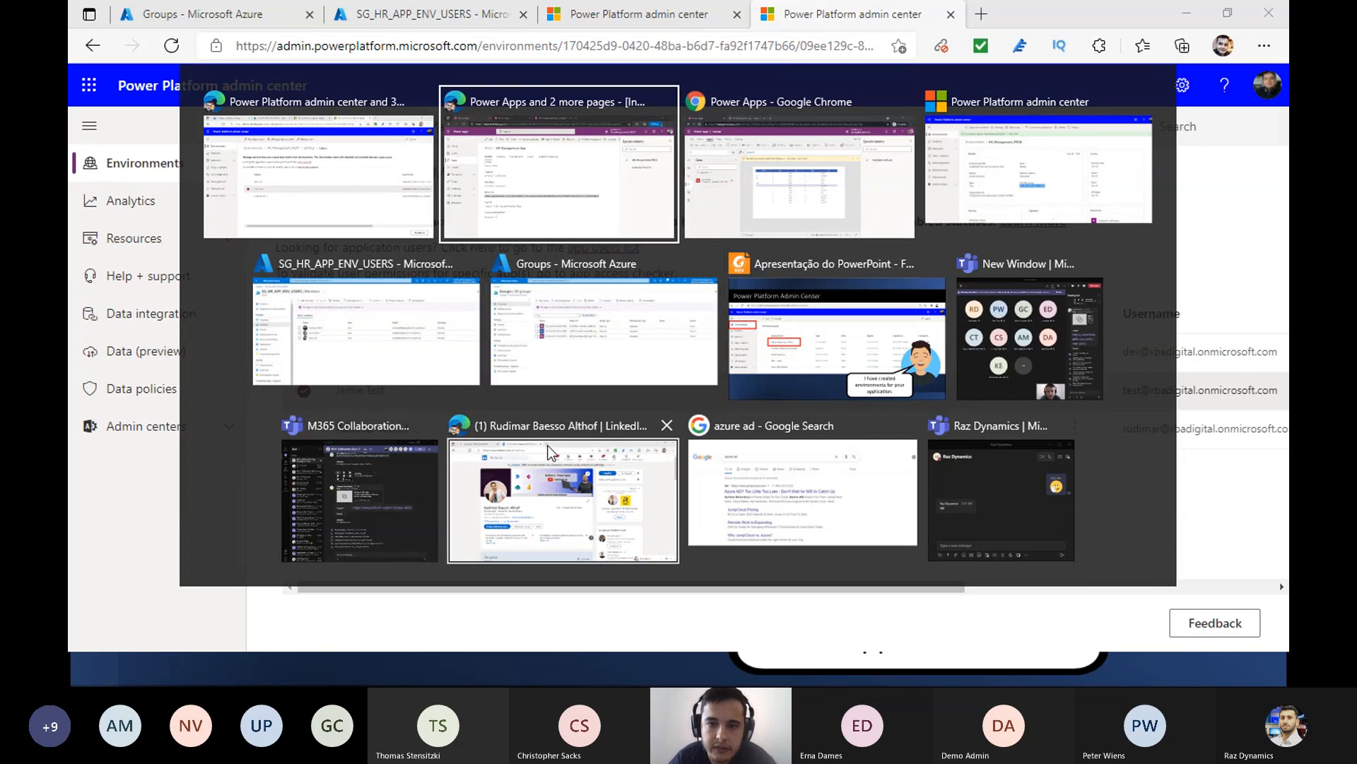
key(alt+Tab)
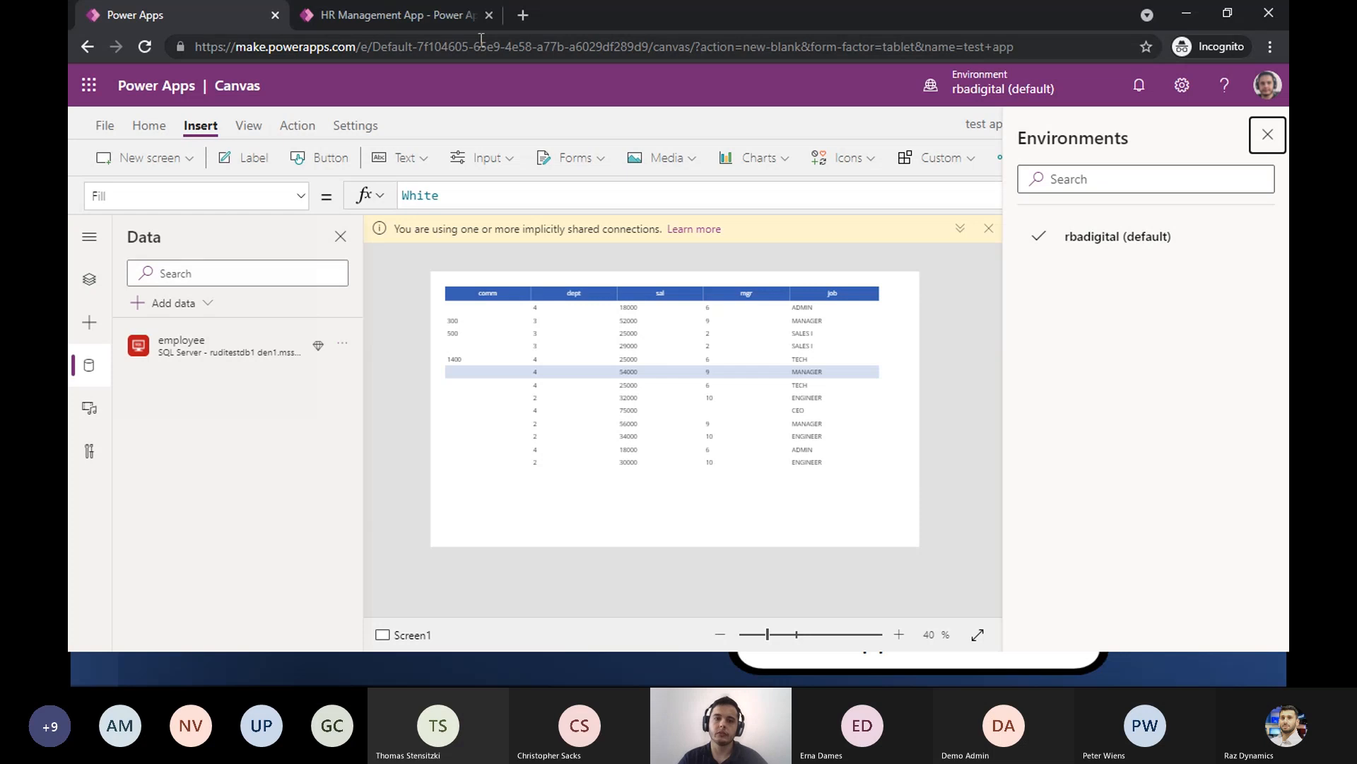
click(523, 15)
key(ctrl+v)
key(Return)
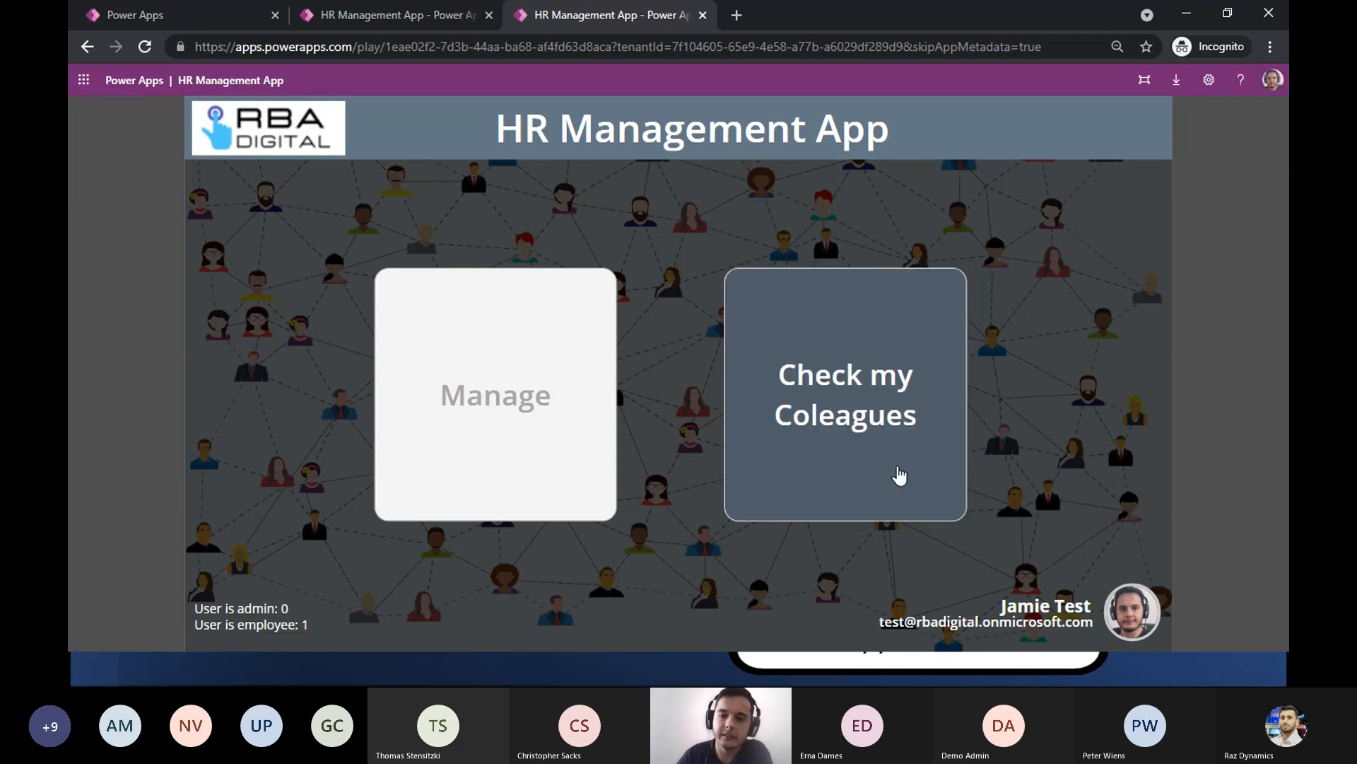
- Examine several employees' information under Check my Coleagues, and return to the app's home screen
click(899, 475)
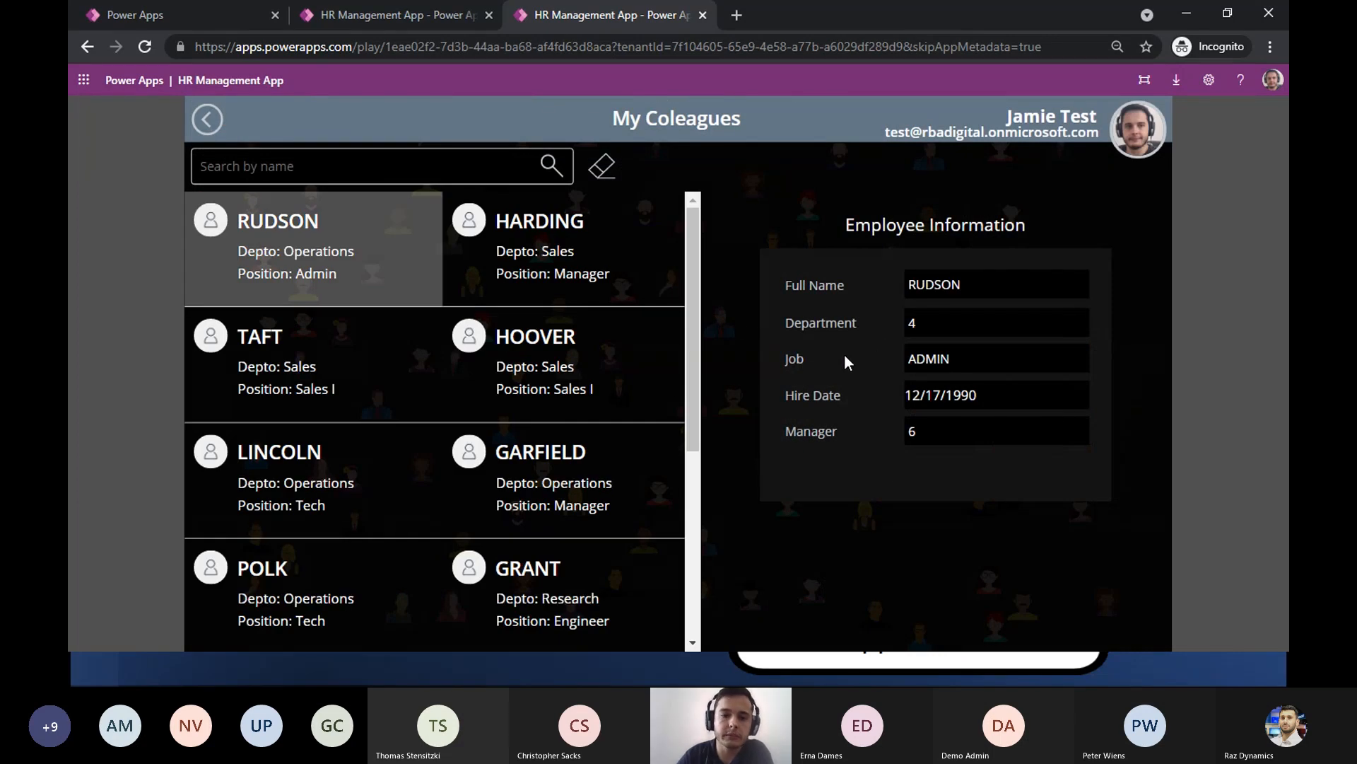
click(550, 354)
click(543, 265)
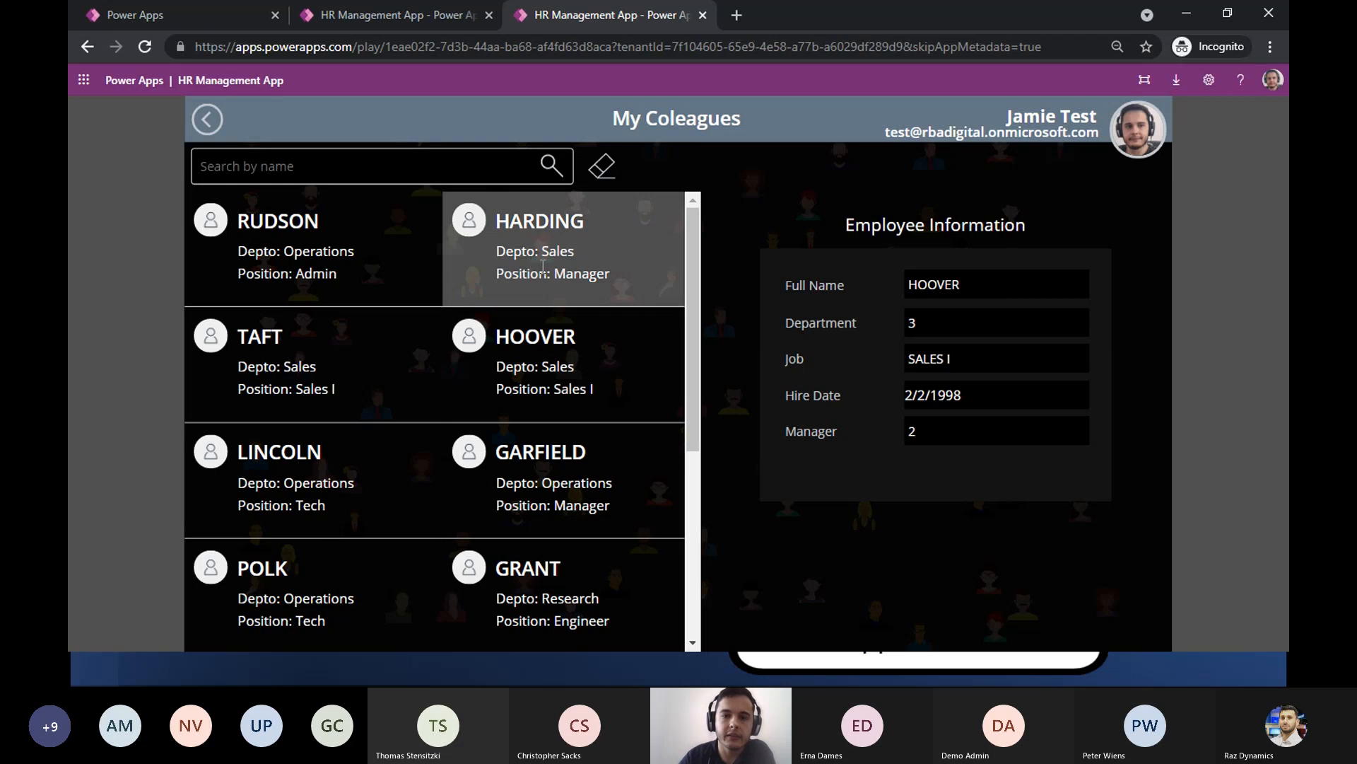
click(208, 120)
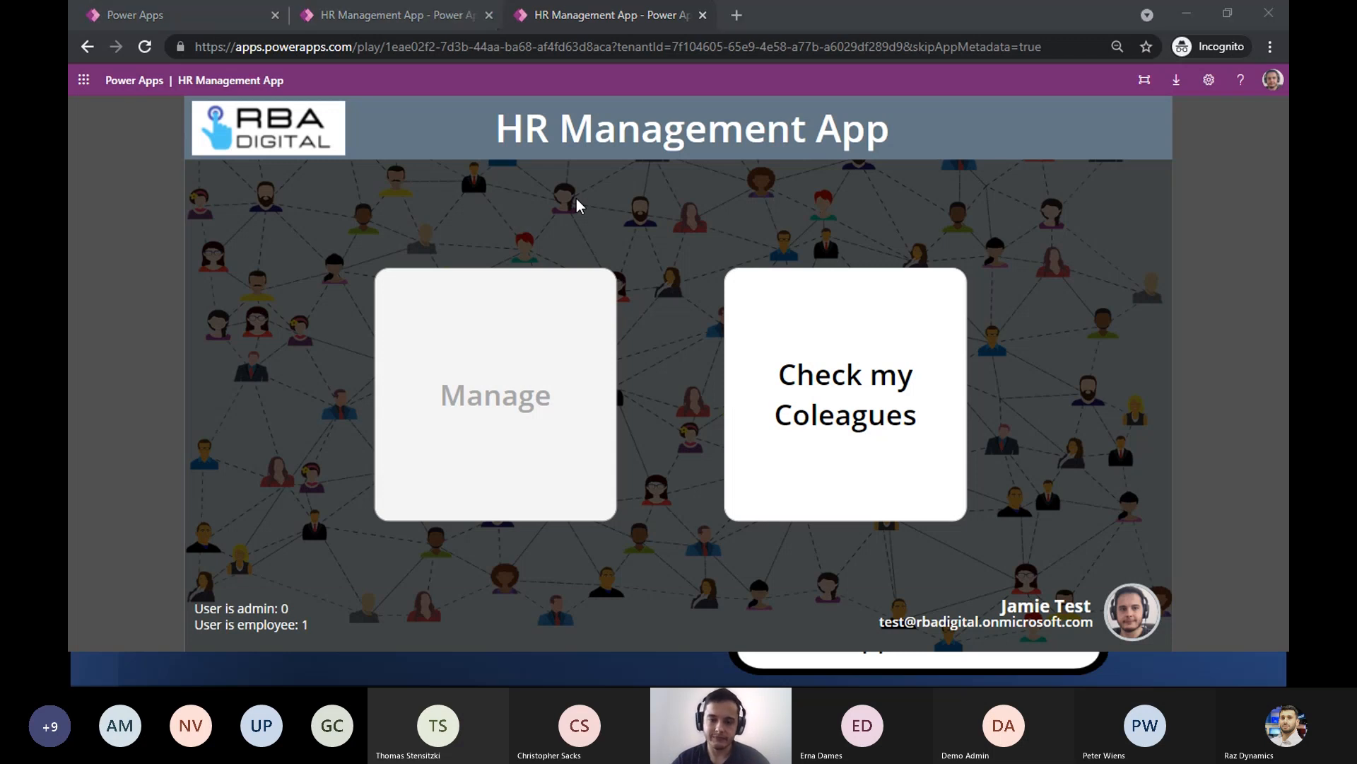
- Switch to the PowerPoint slide show and go through the security group and security role slides to the tip on using solutions
key(alt+Tab)
key(alt+Tab)
key(alt+Tab)
key(alt+Tab)
key(alt+Tab)
key(alt+Tab)
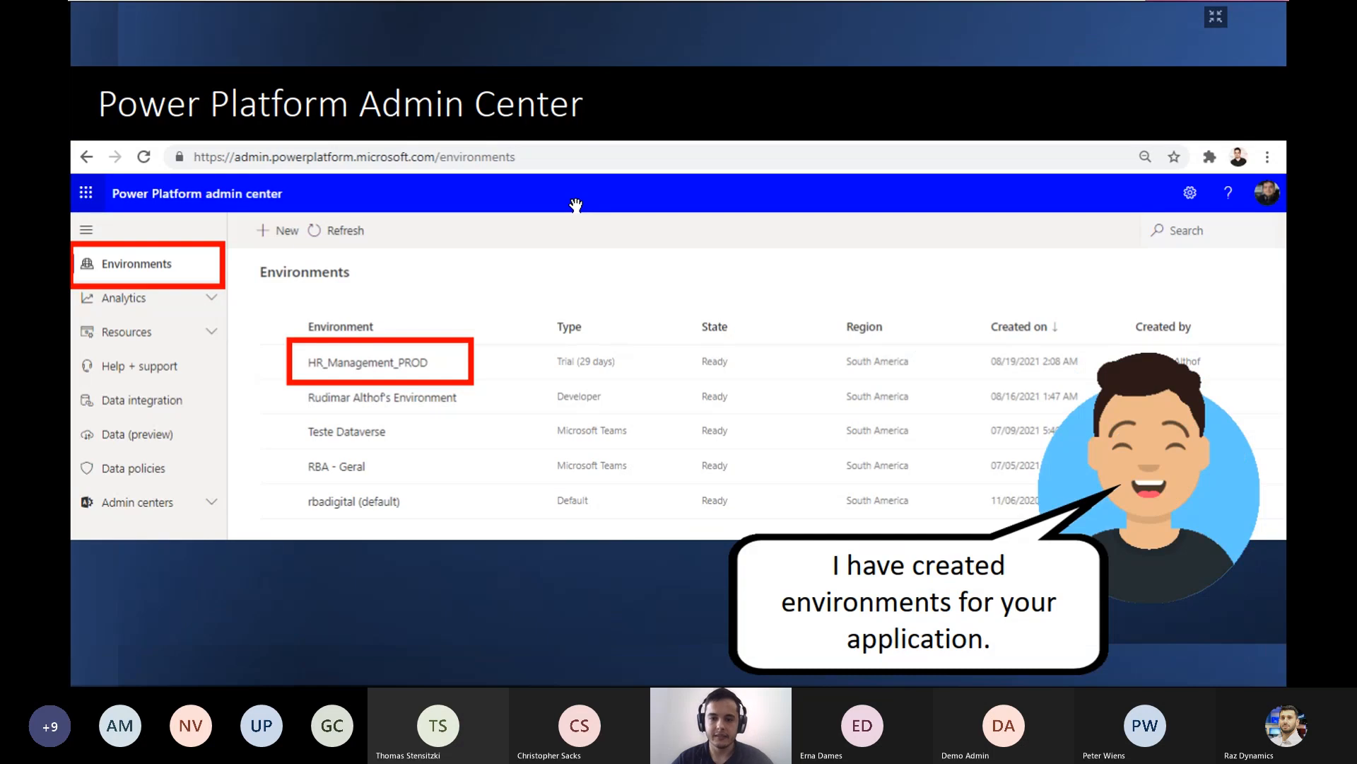
key(Right)
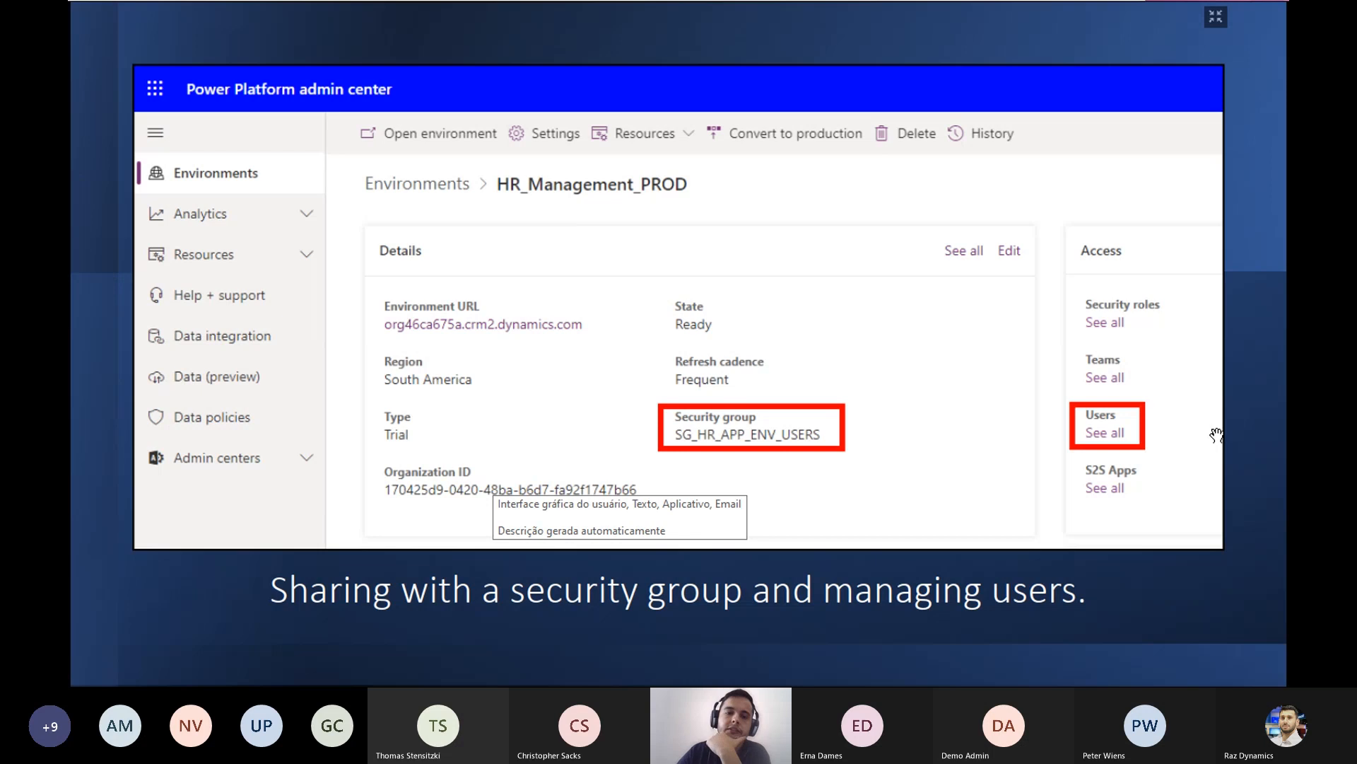
key(Right)
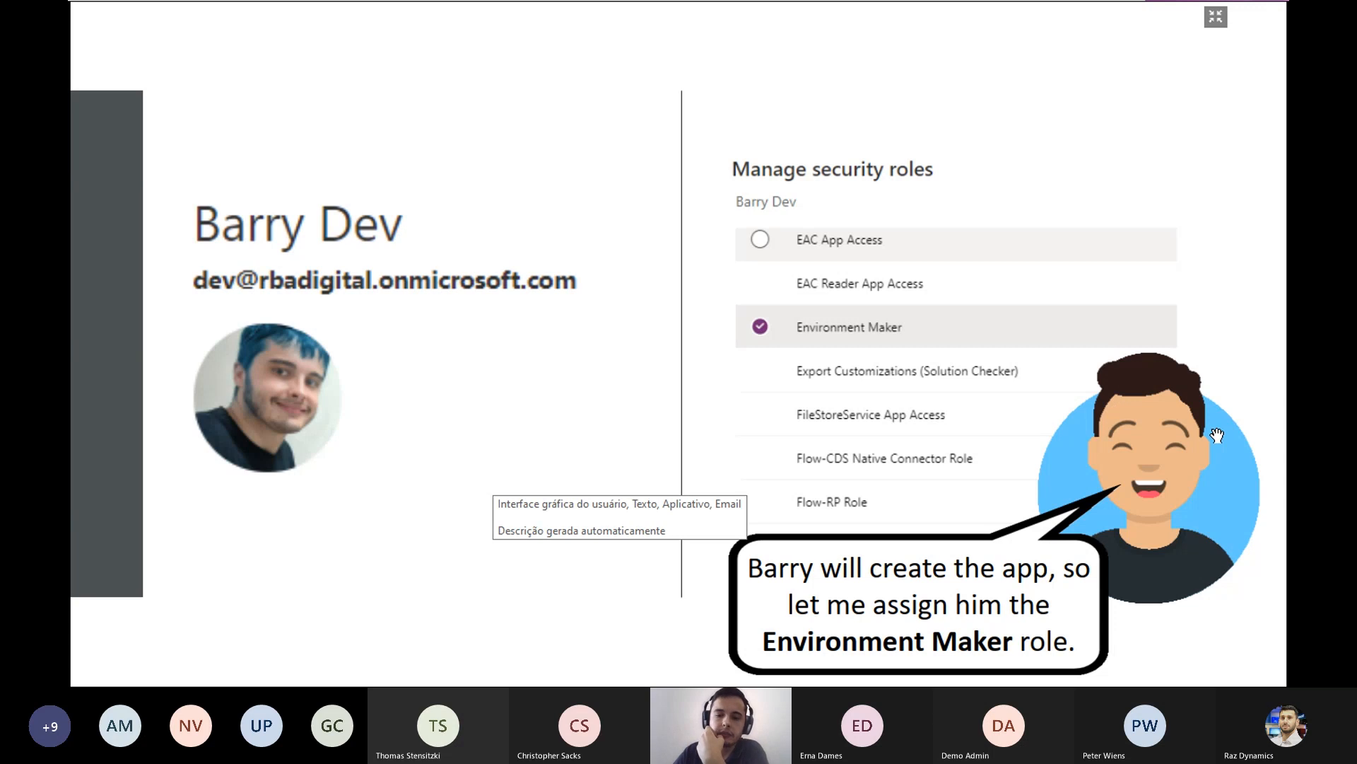
key(Right)
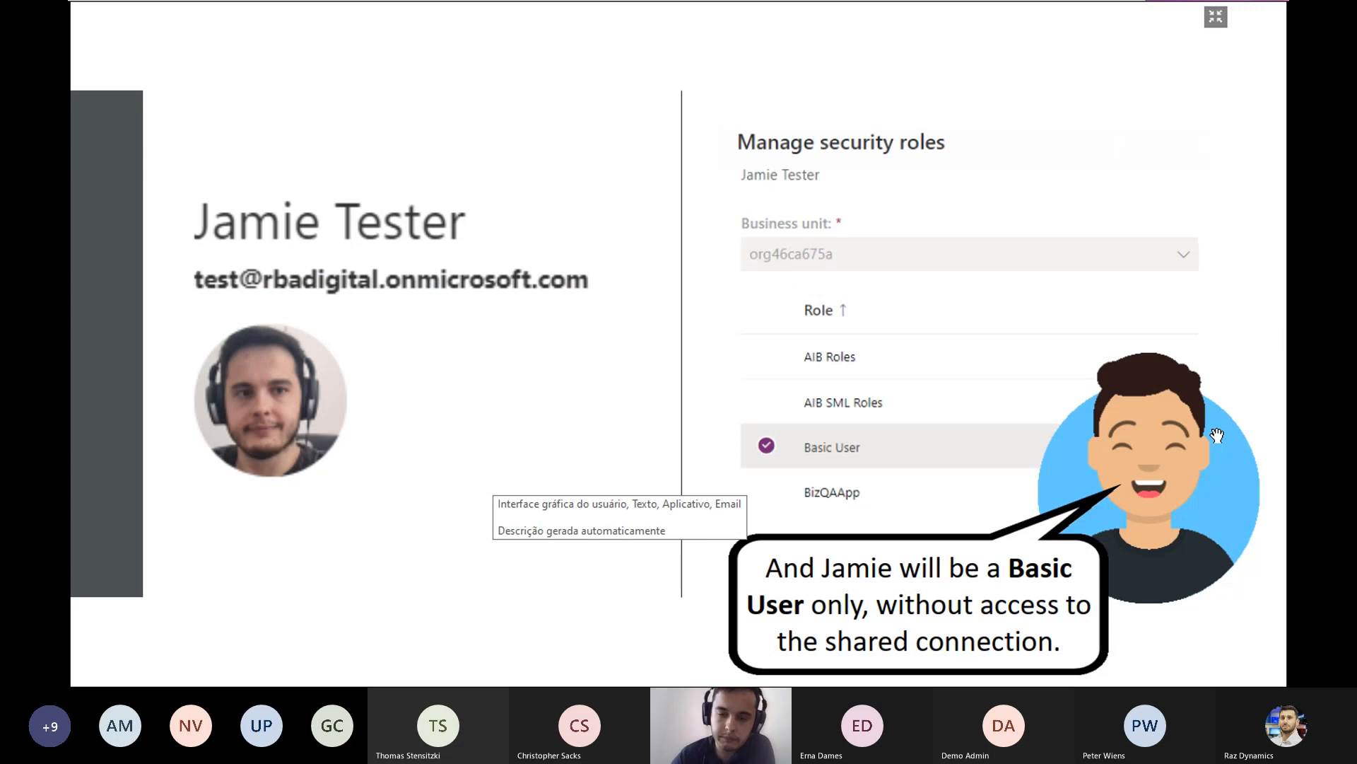
key(Right)
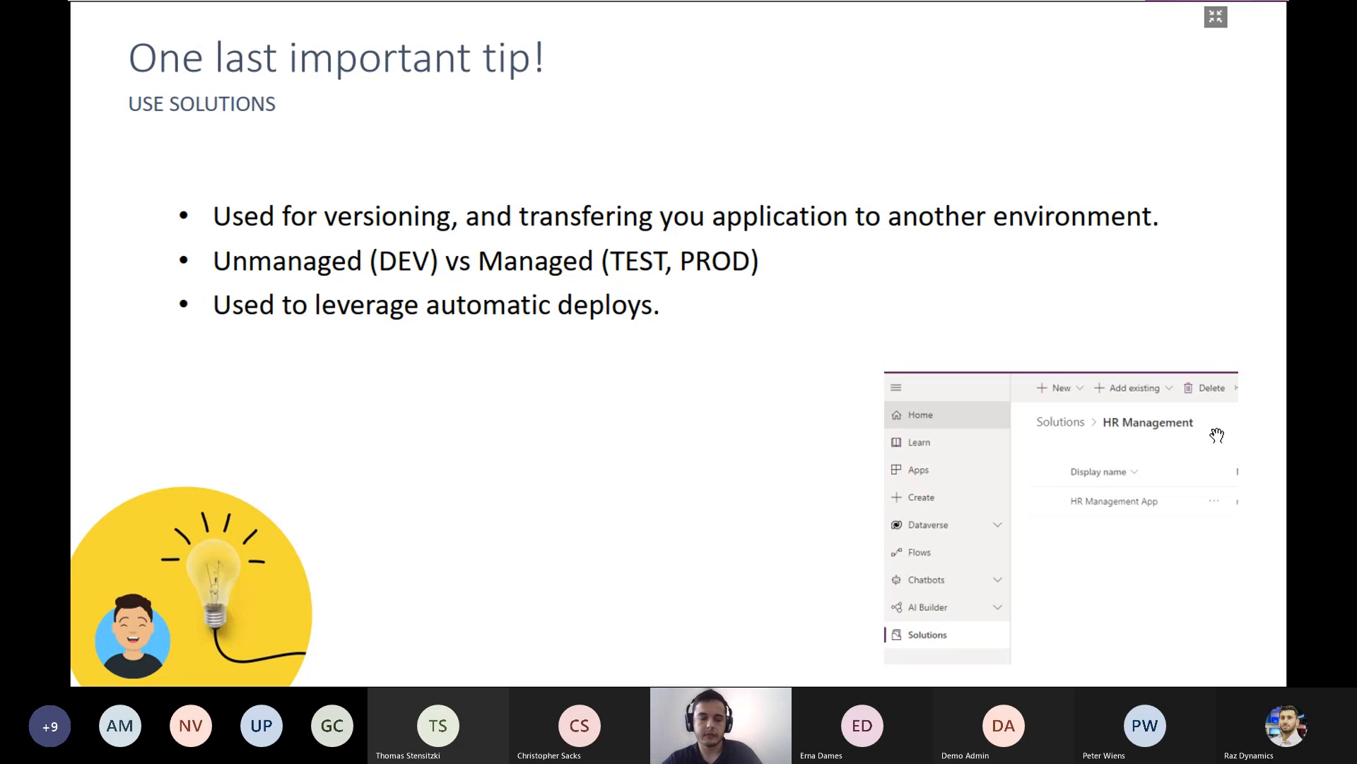
- Switch to the InPrivate Edge Power Apps window, change the environment to rbadigital (default), and dismiss the licensing banner
key(alt+Tab)
key(alt+Tab)
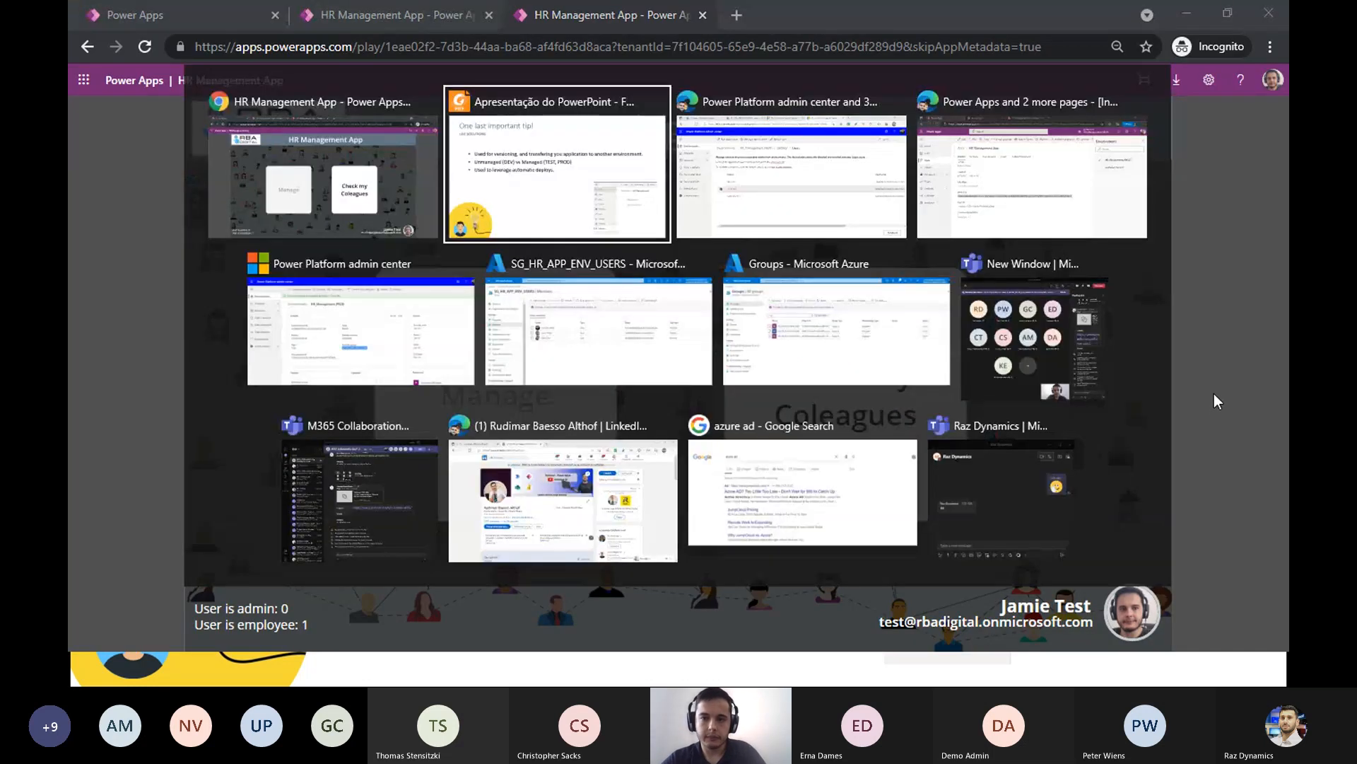
key(alt+Tab)
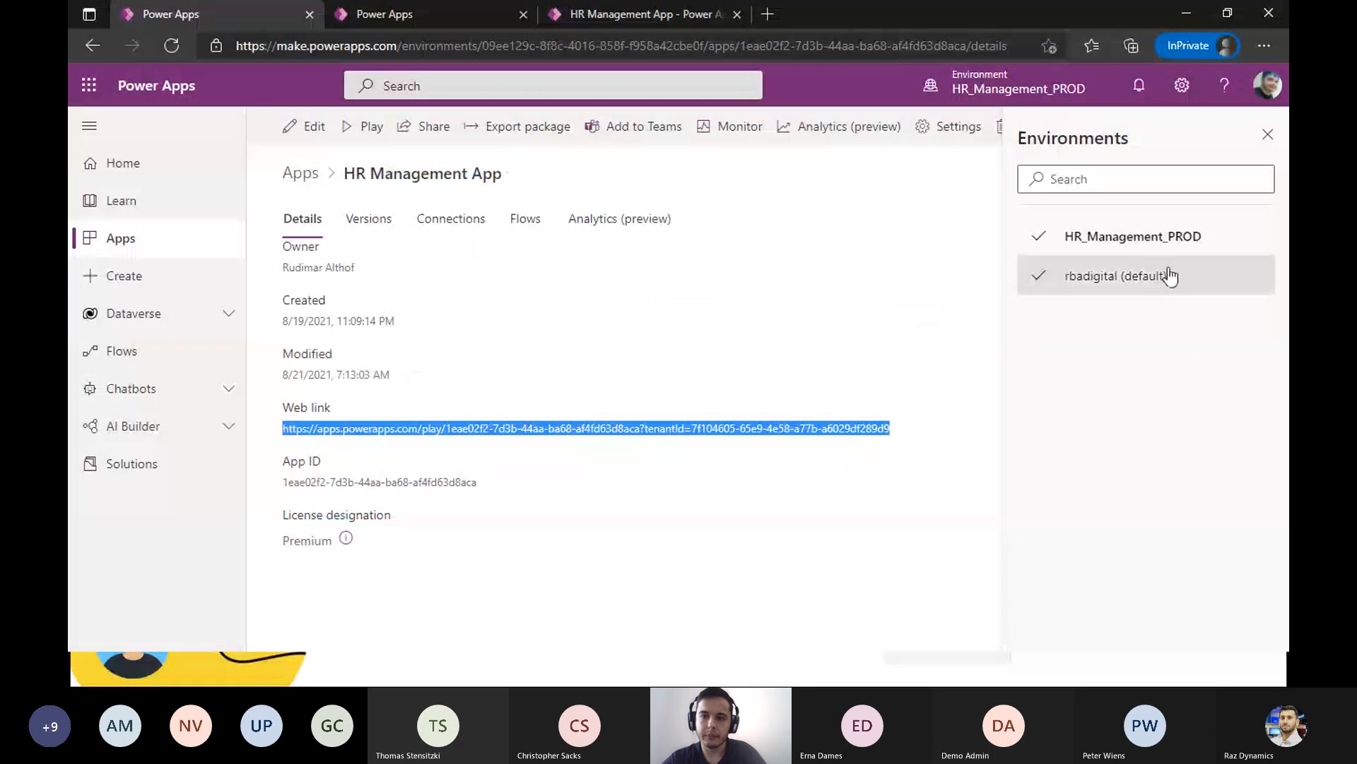
click(1044, 76)
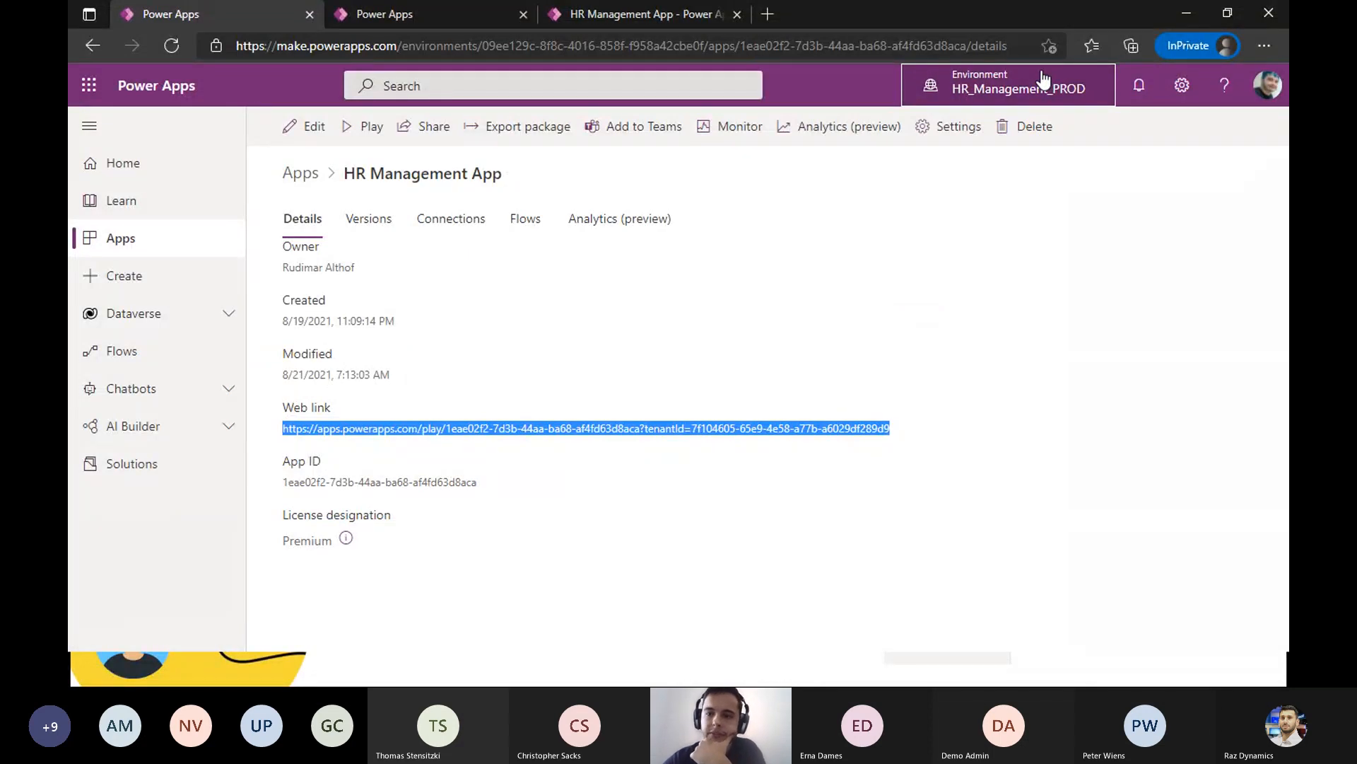
click(1044, 77)
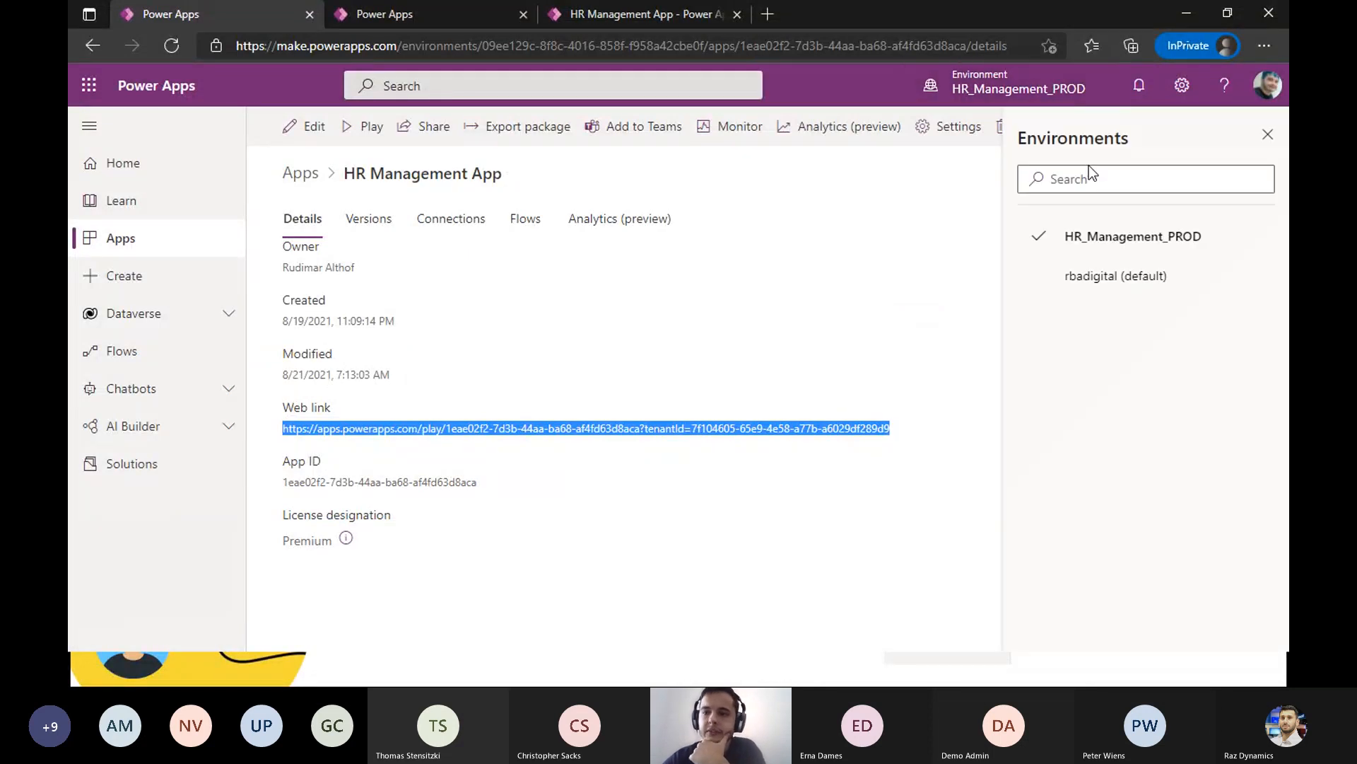
click(1160, 258)
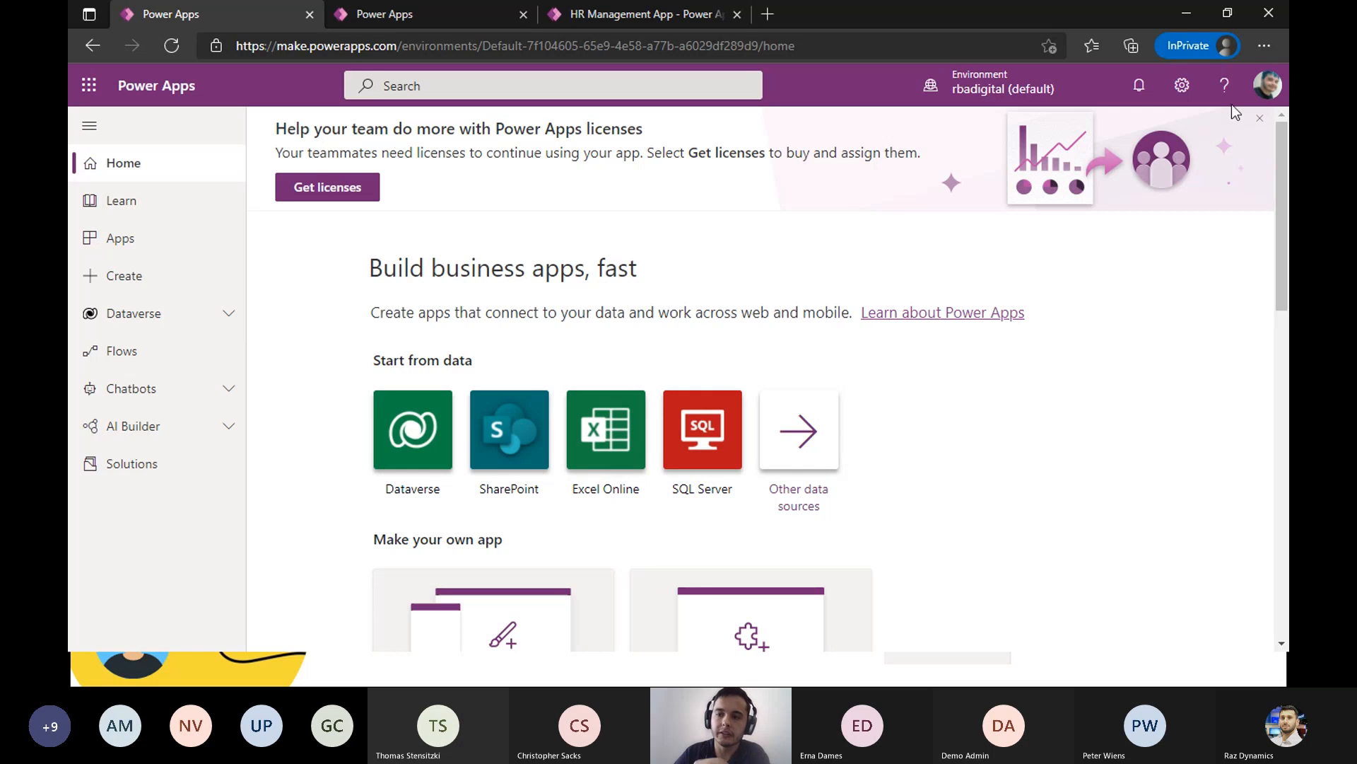
click(1260, 120)
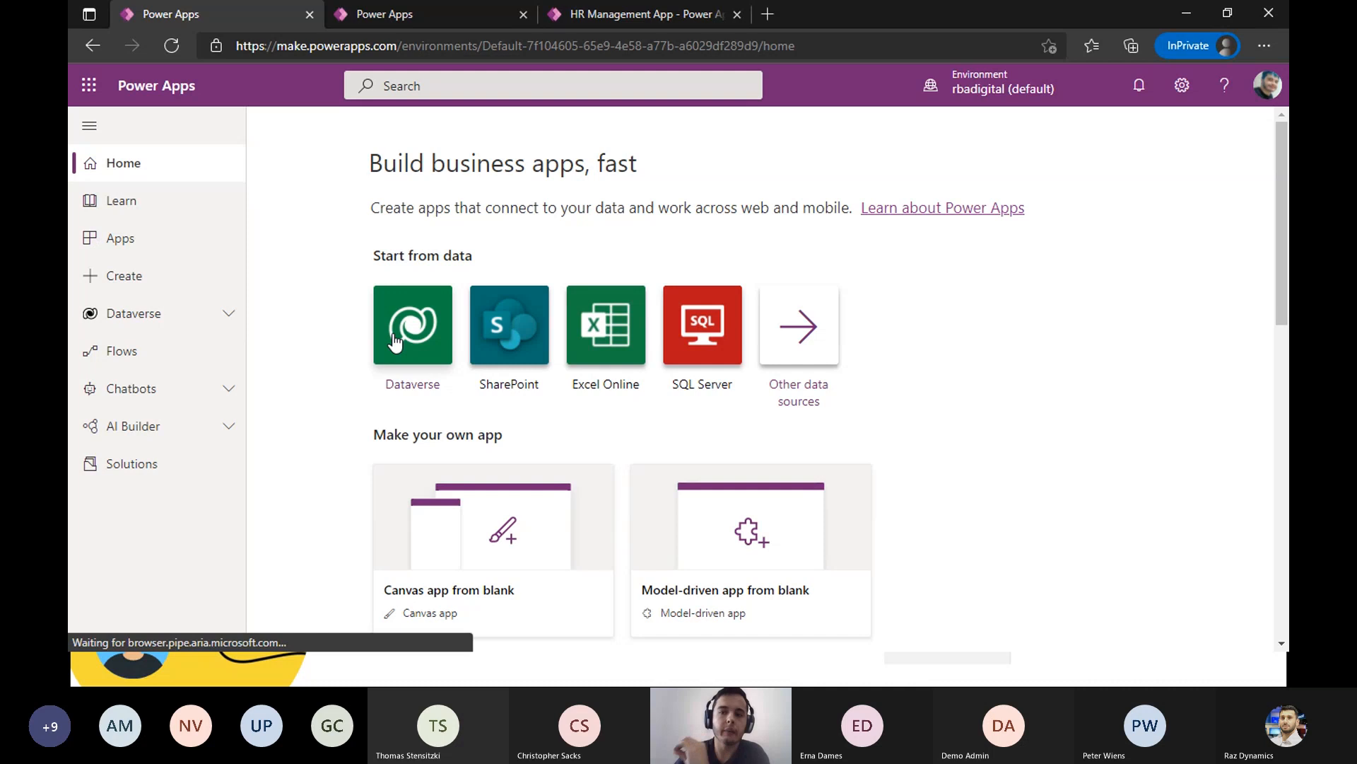
- Show the apps in the default environment, select HR Management App, and check the list of available environments
click(213, 251)
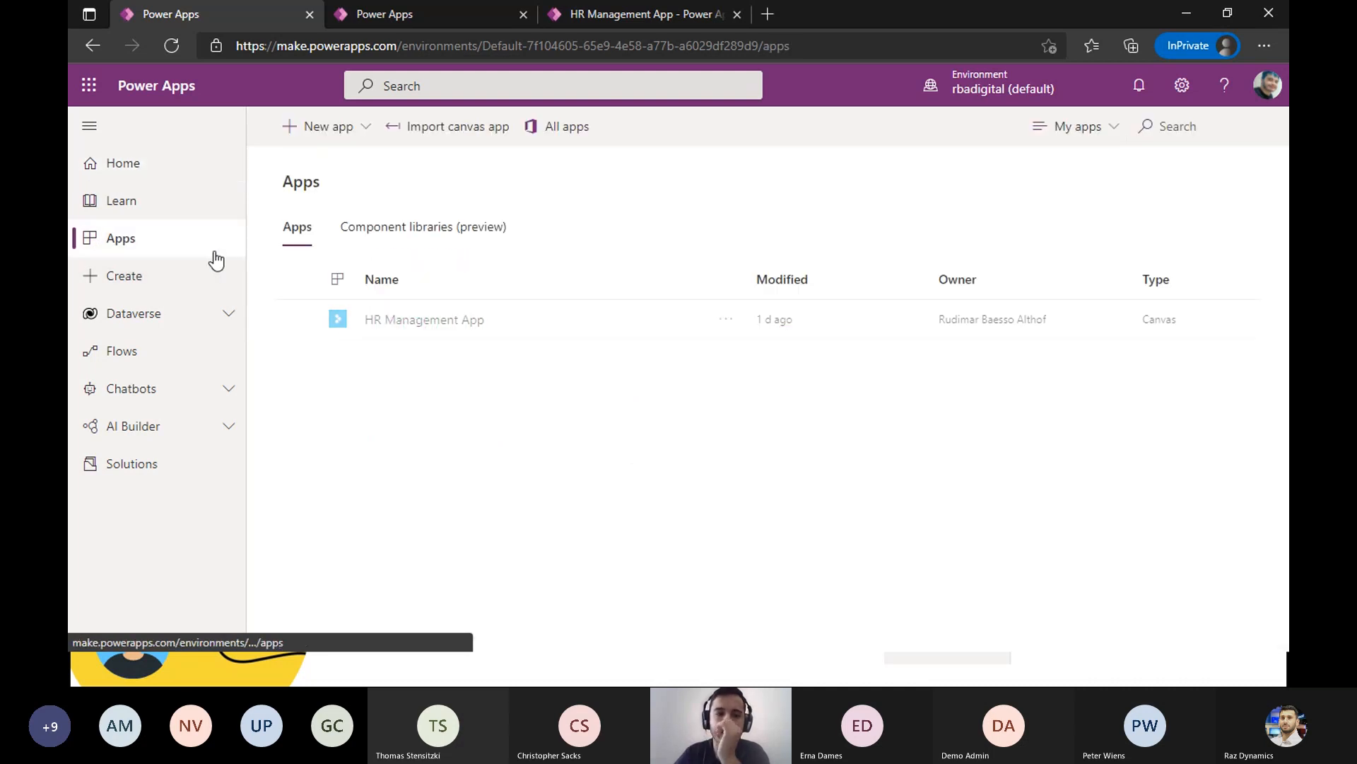
click(582, 332)
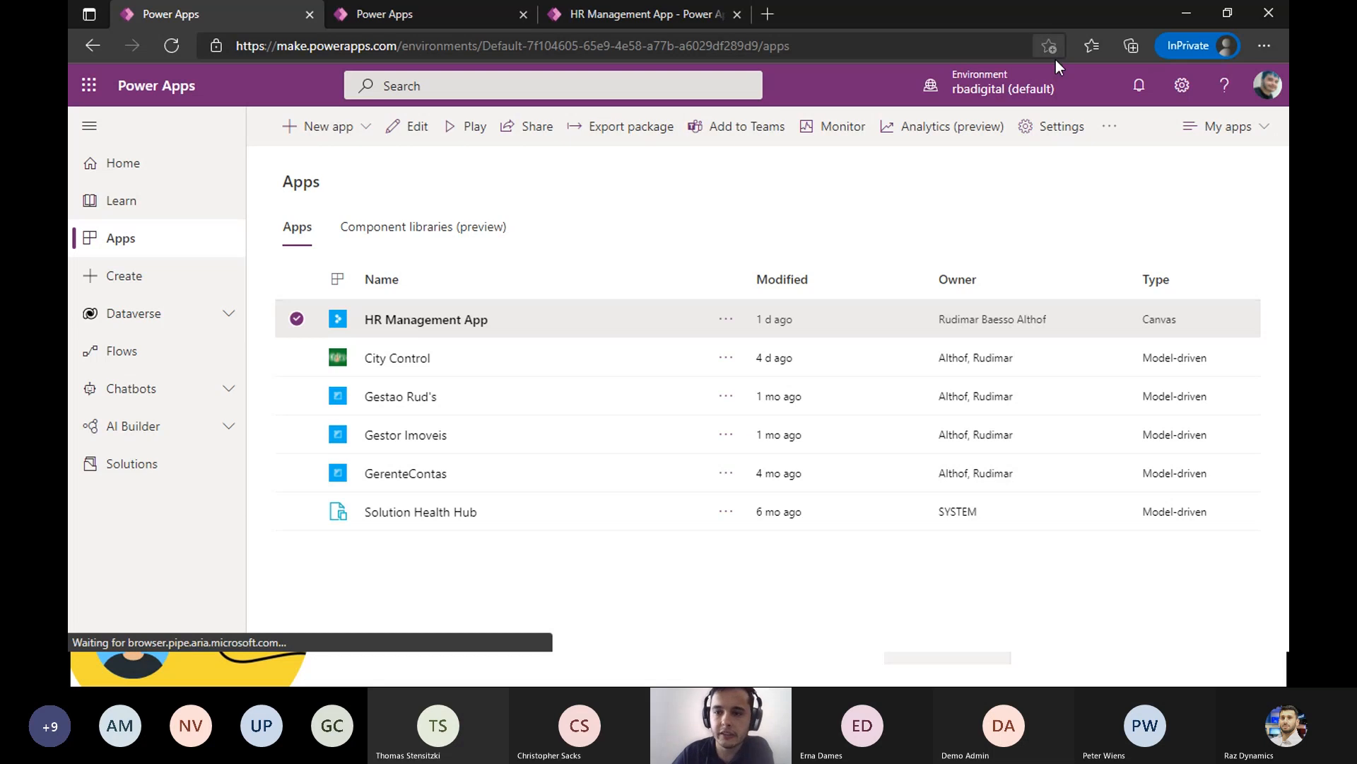
click(1041, 79)
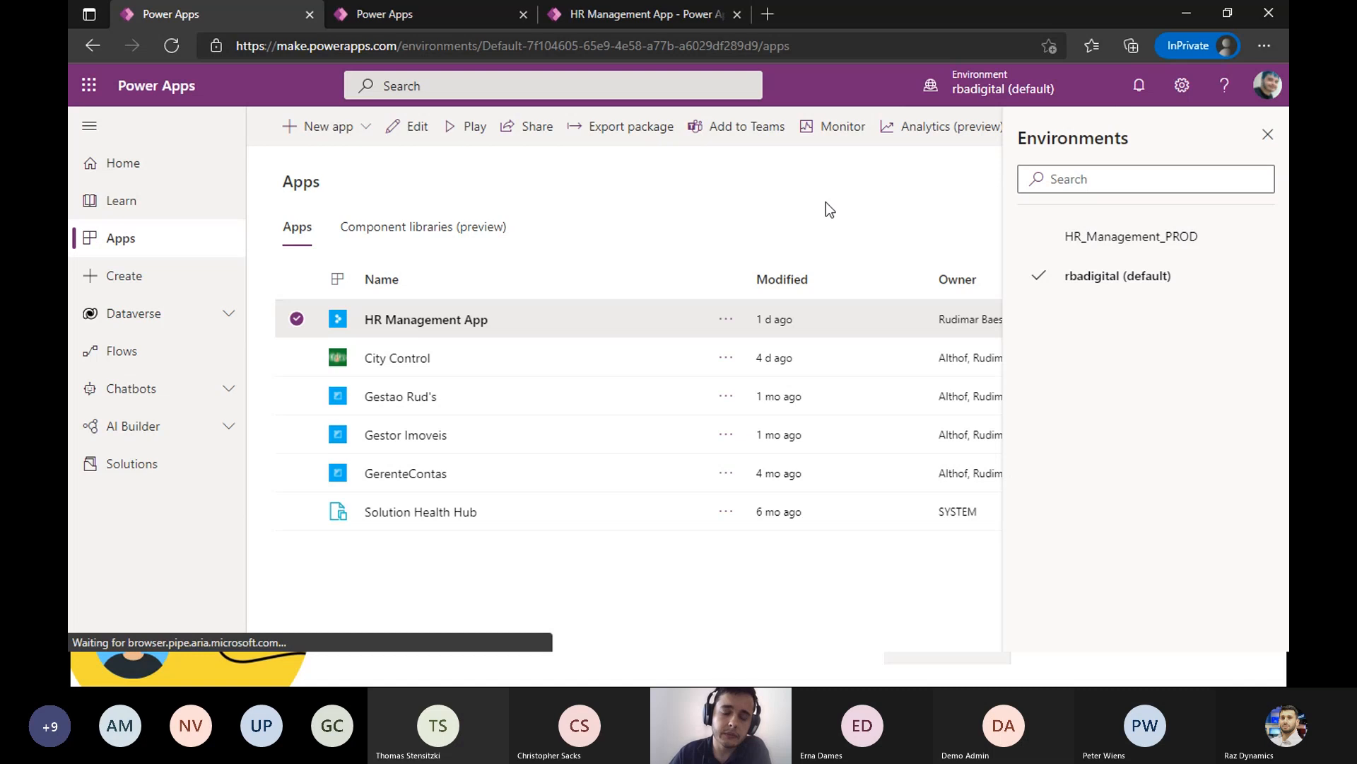
click(1265, 137)
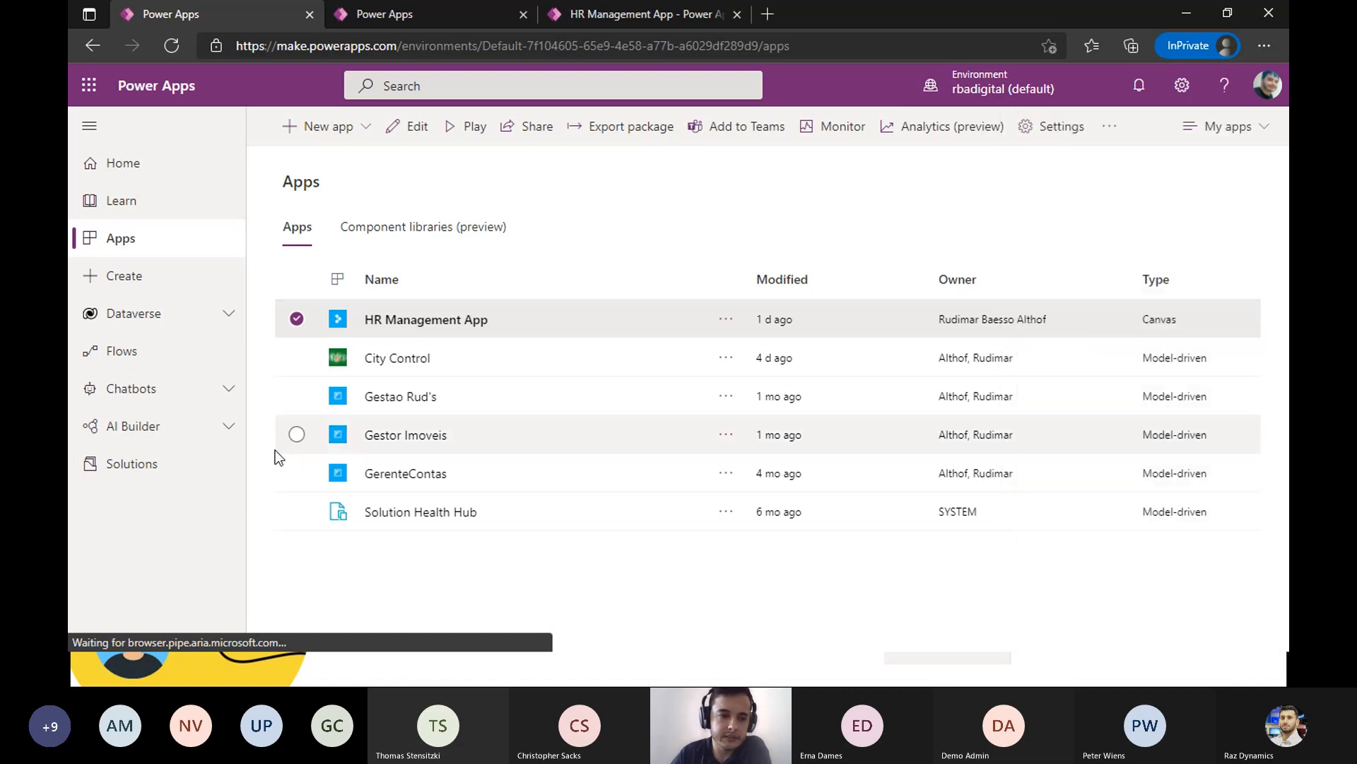
- Open the HR Management solution from the default environment's solutions
click(153, 481)
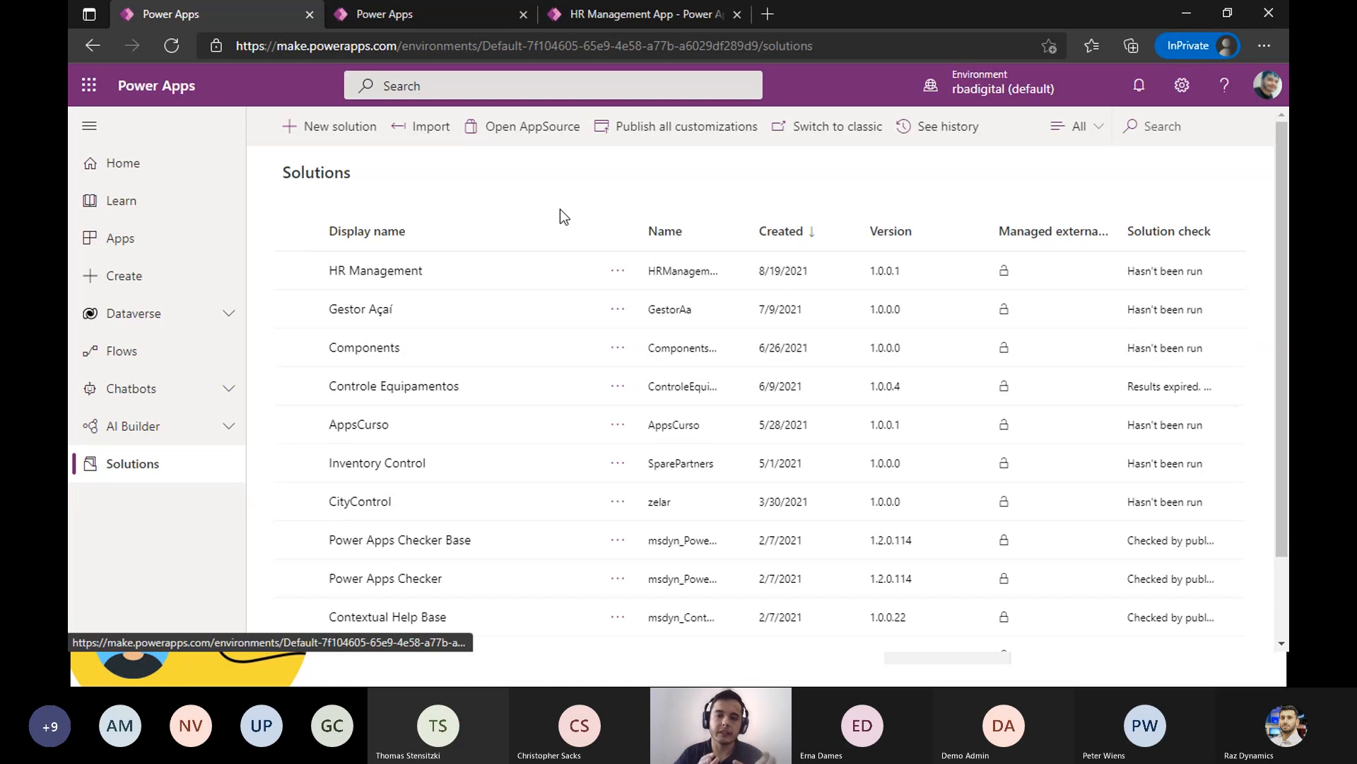
click(543, 269)
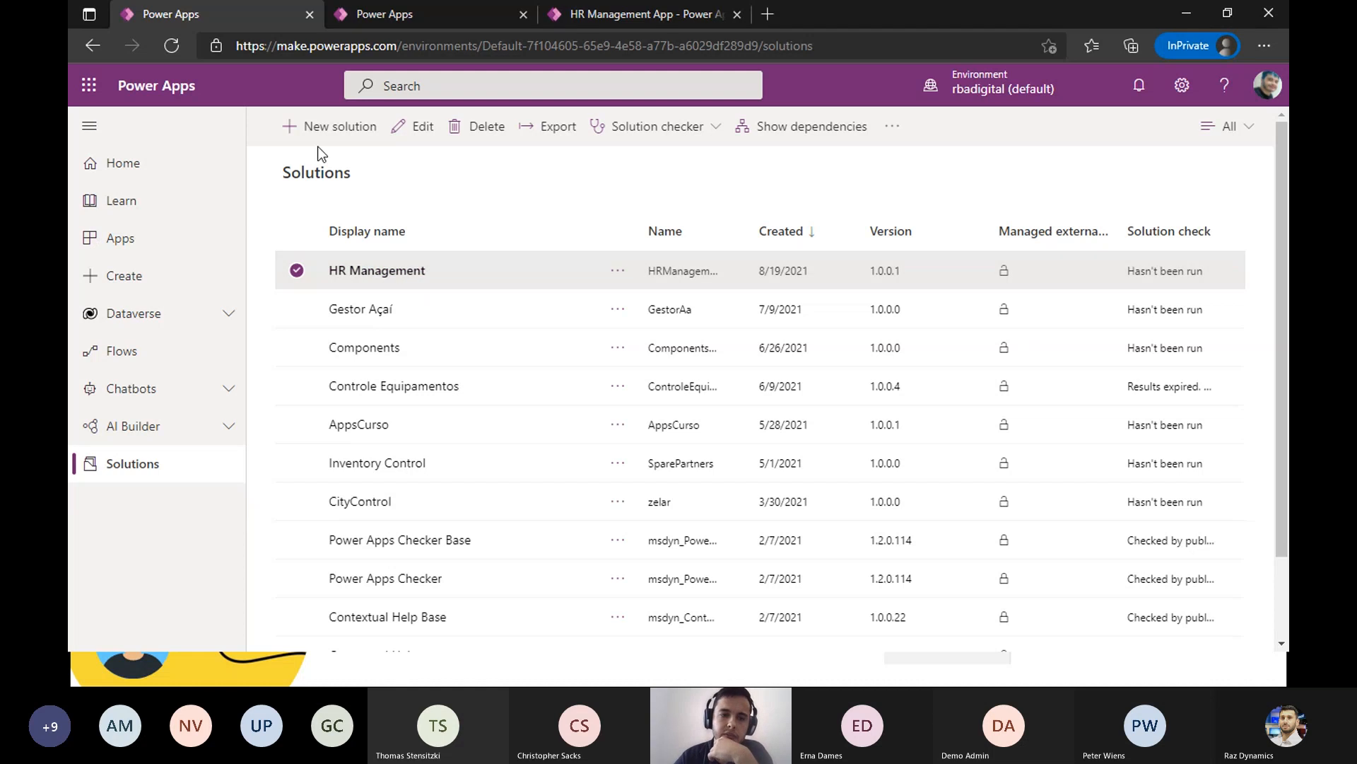
click(375, 267)
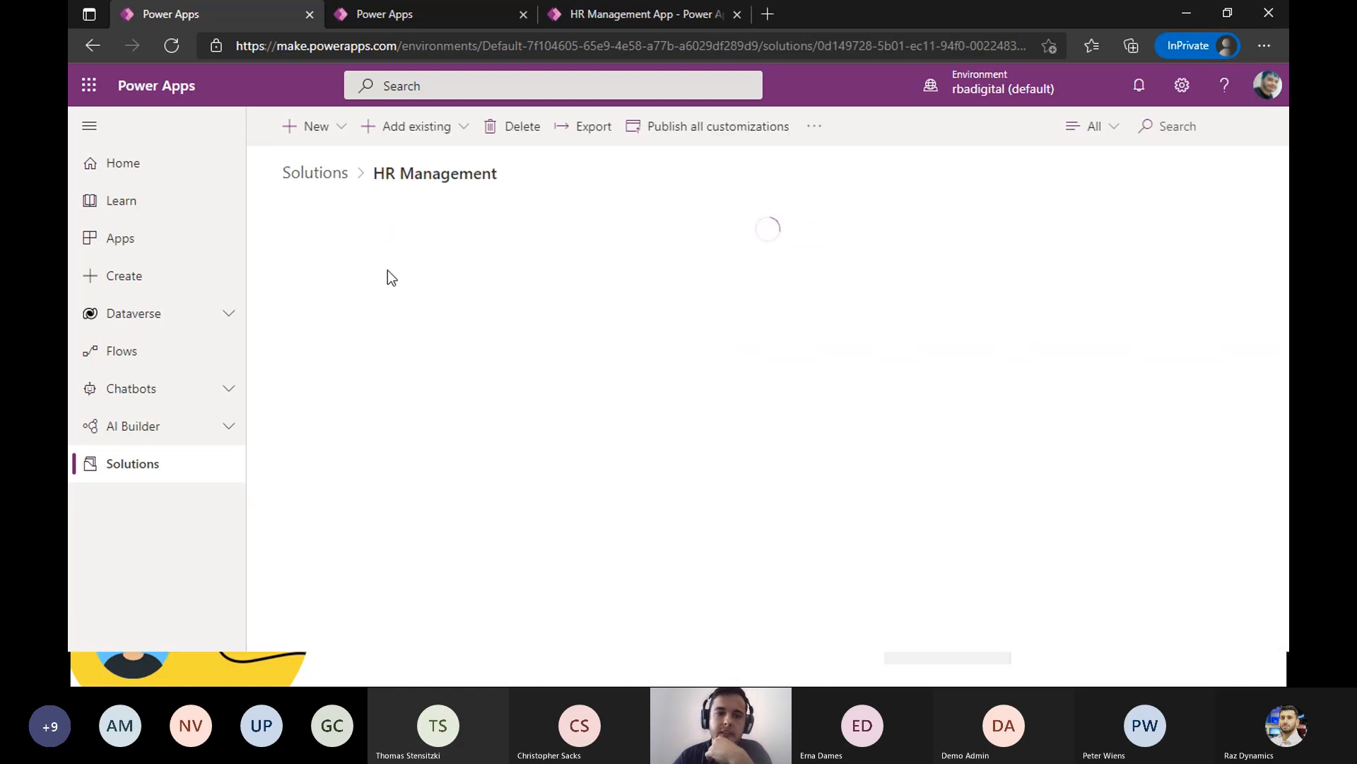
- Examine which existing and new component types can be added to the HR Management solution
click(457, 128)
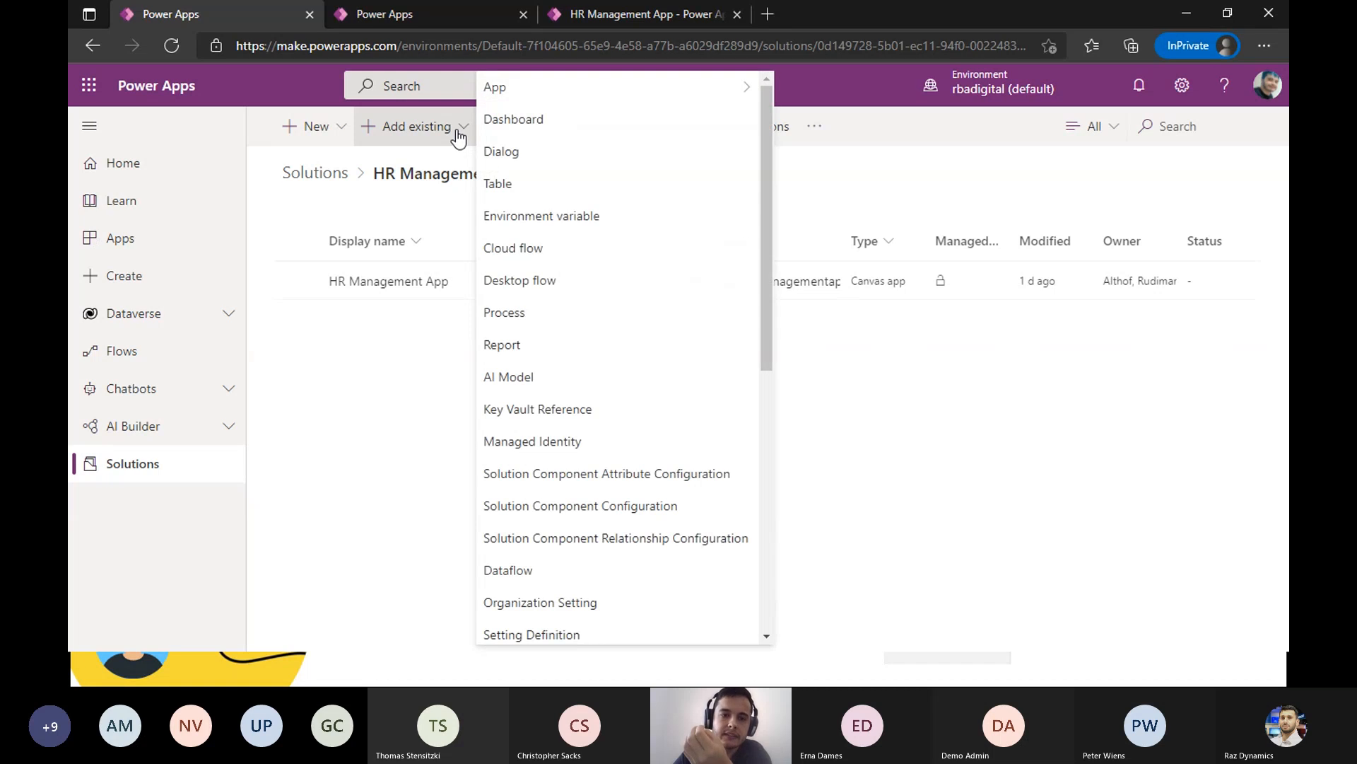
mouse_move(517, 104)
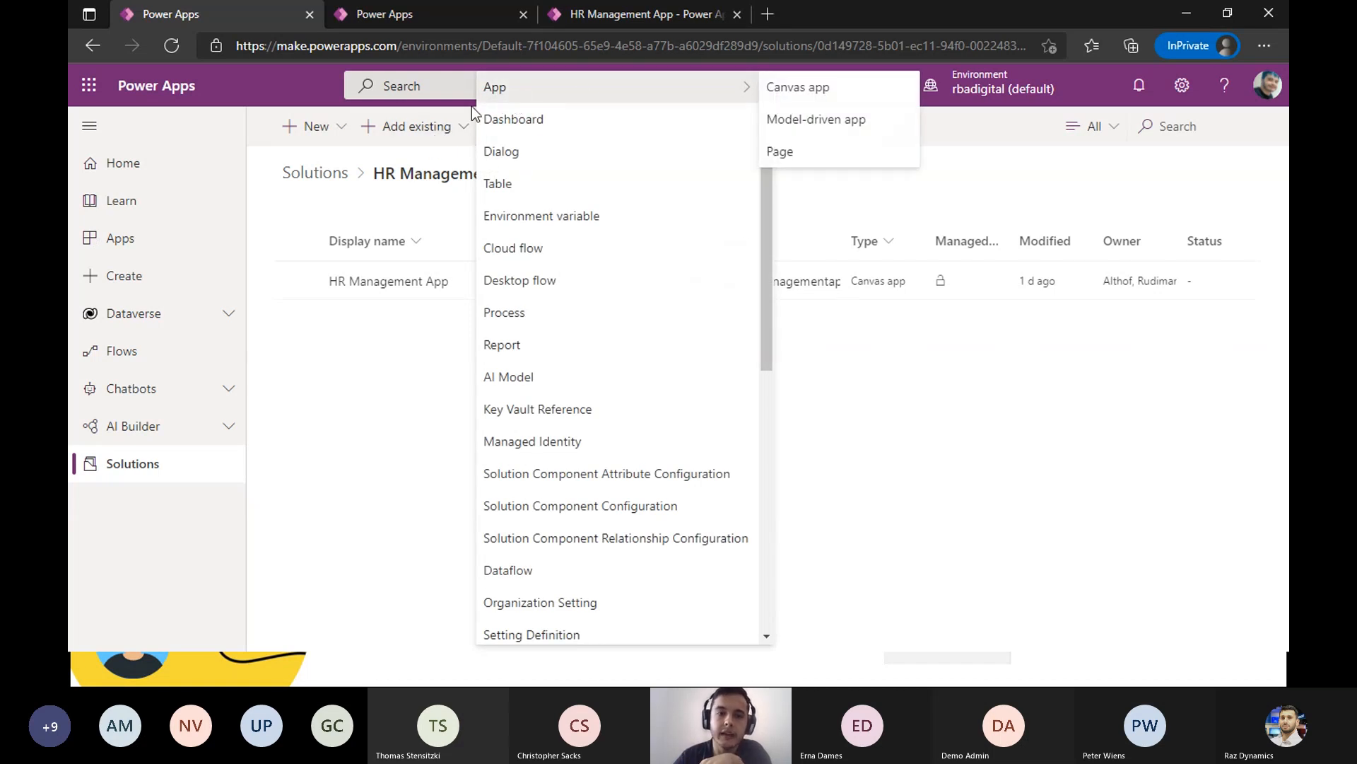
click(356, 375)
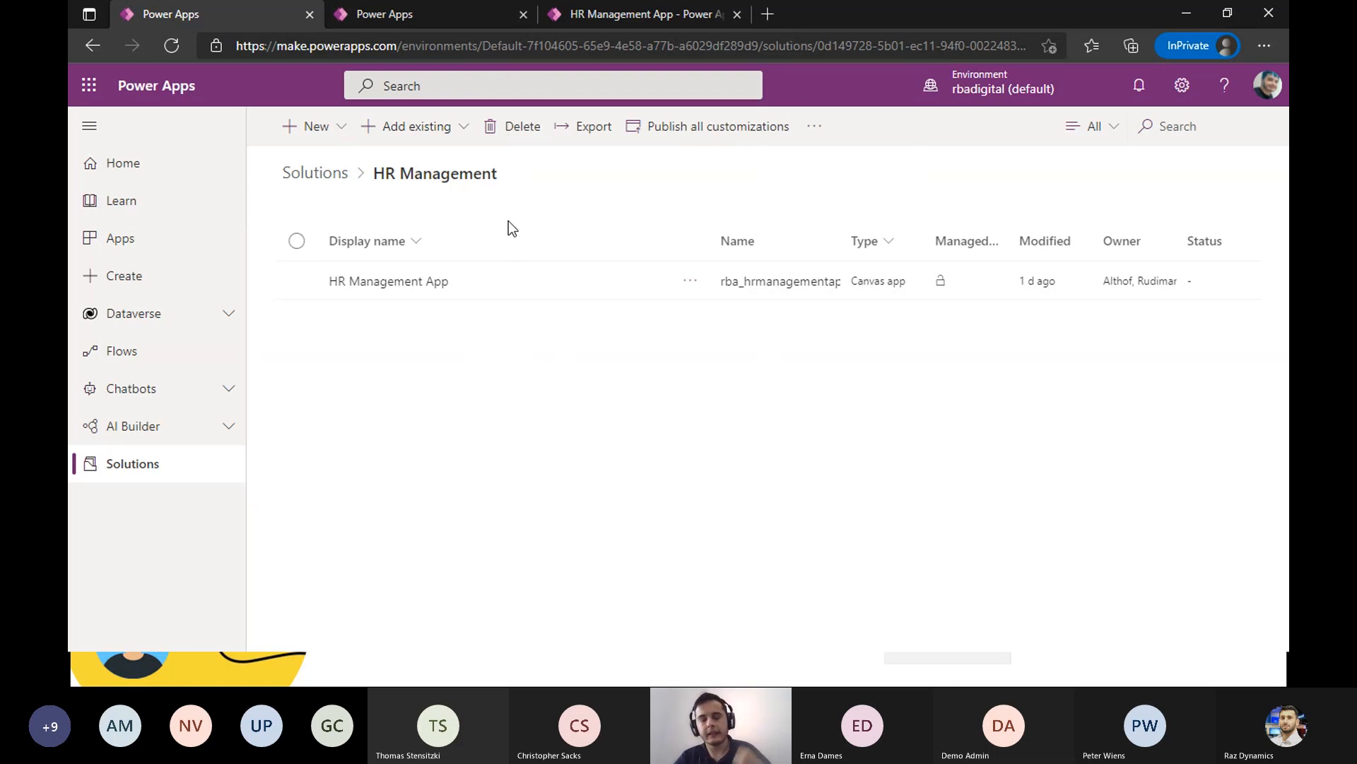
click(444, 128)
scroll(570, 424, down, 5)
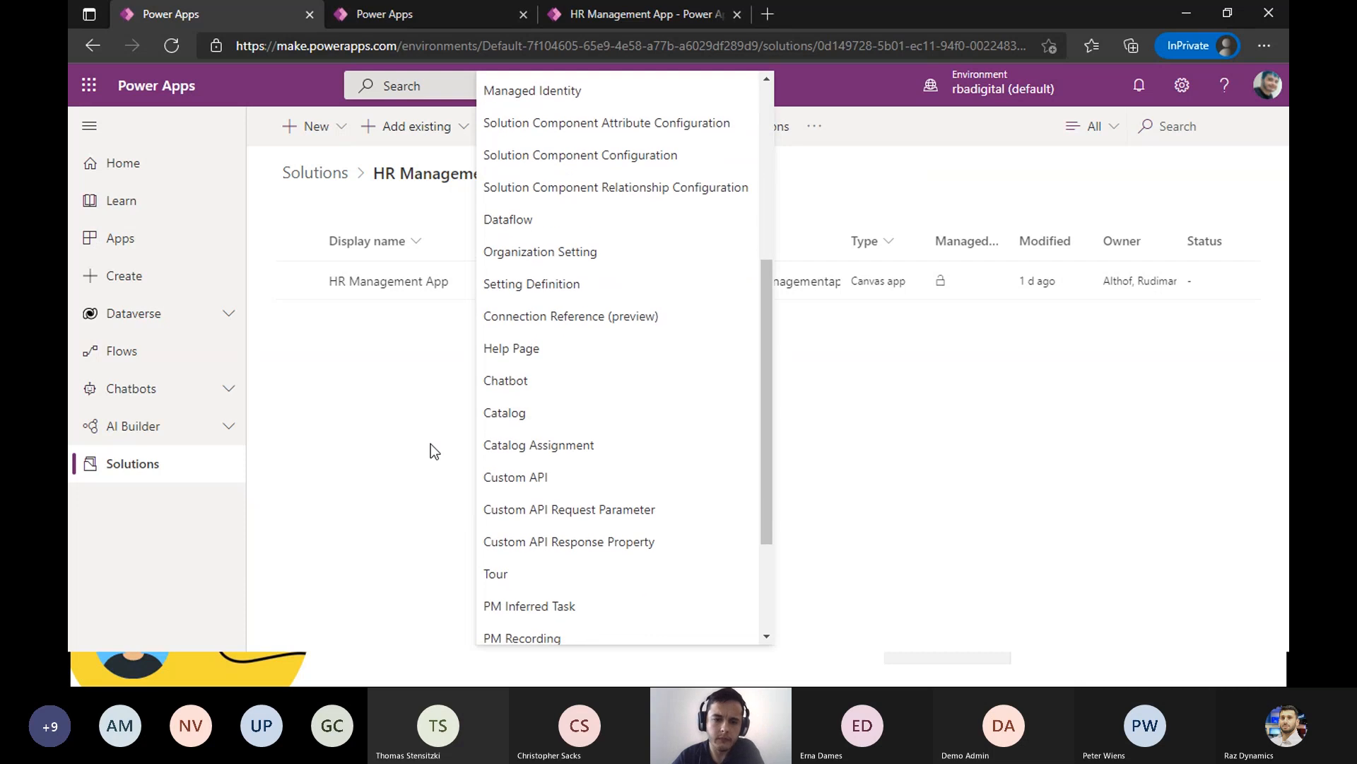
click(364, 452)
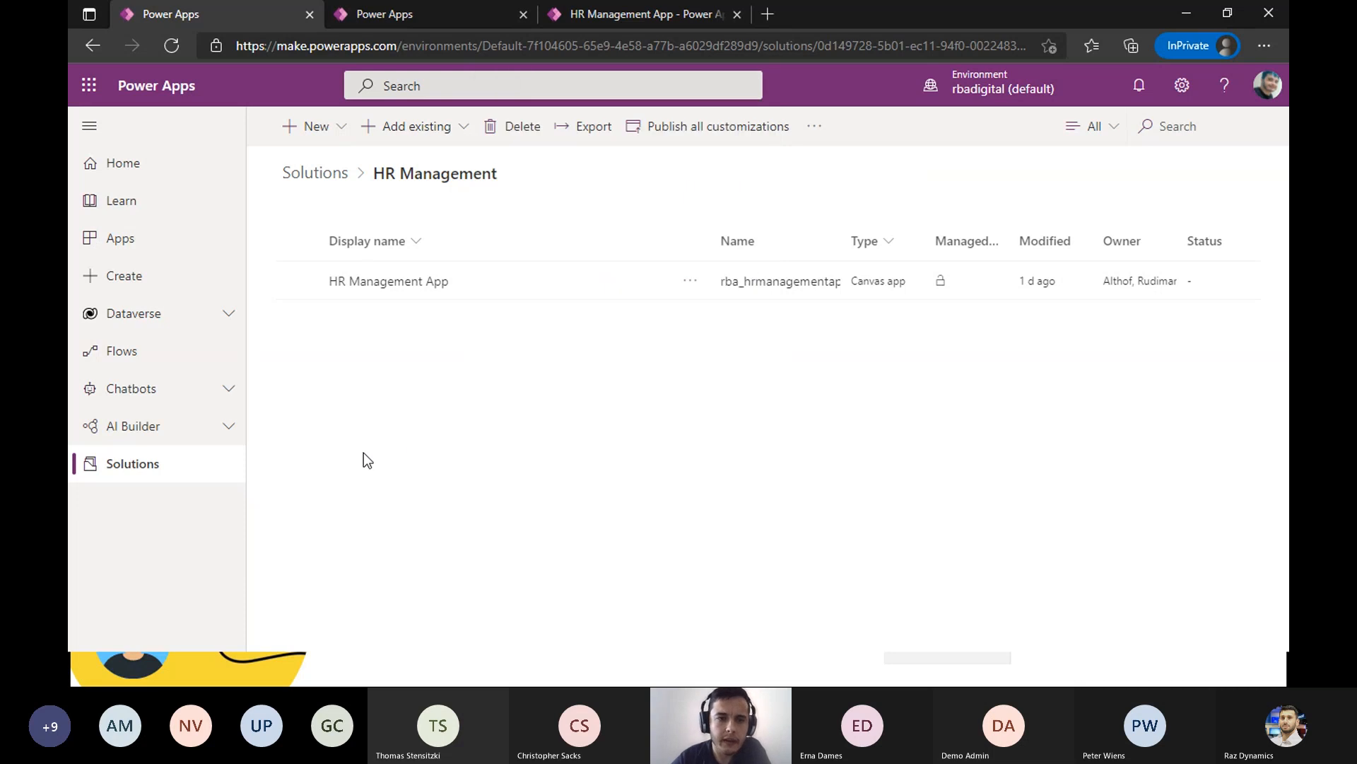
click(342, 128)
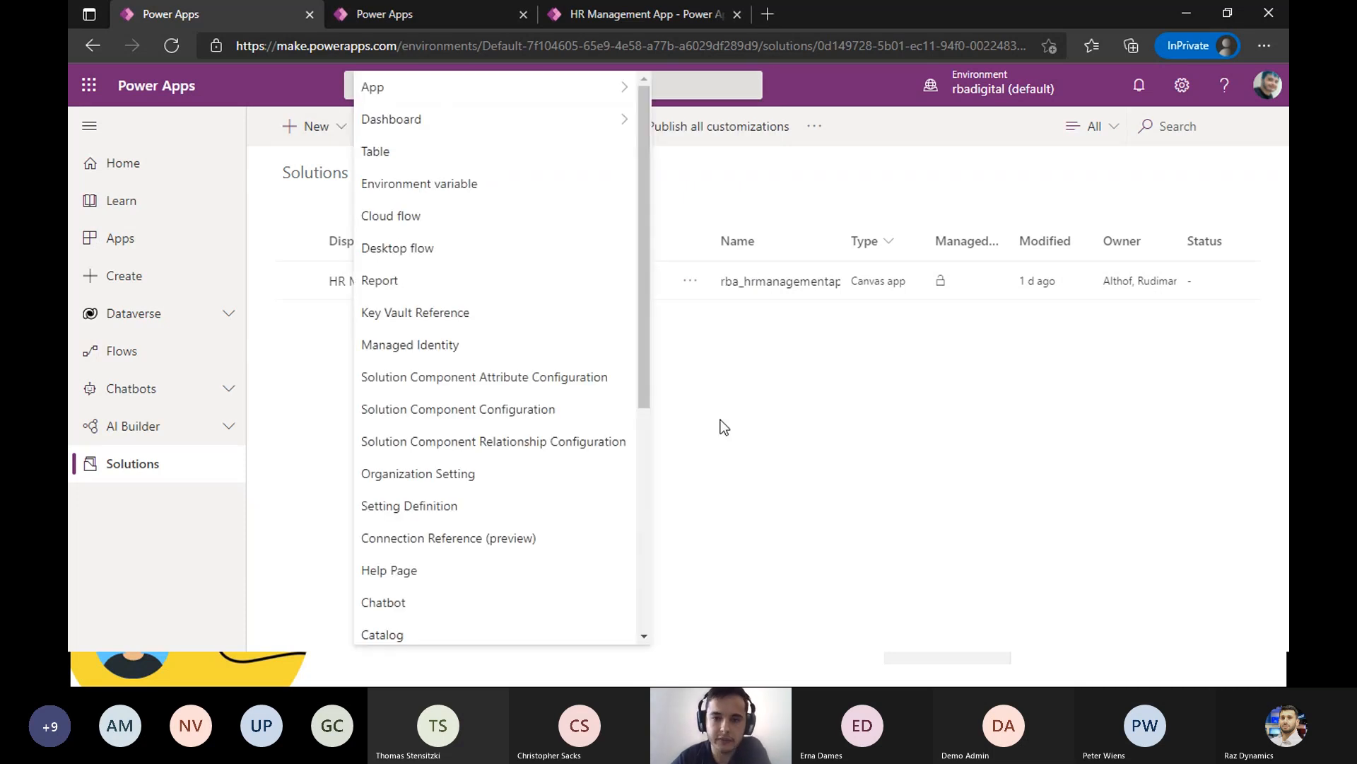
- Review the additional types of new components that can be created in the HR Management solution, then close the list
click(737, 448)
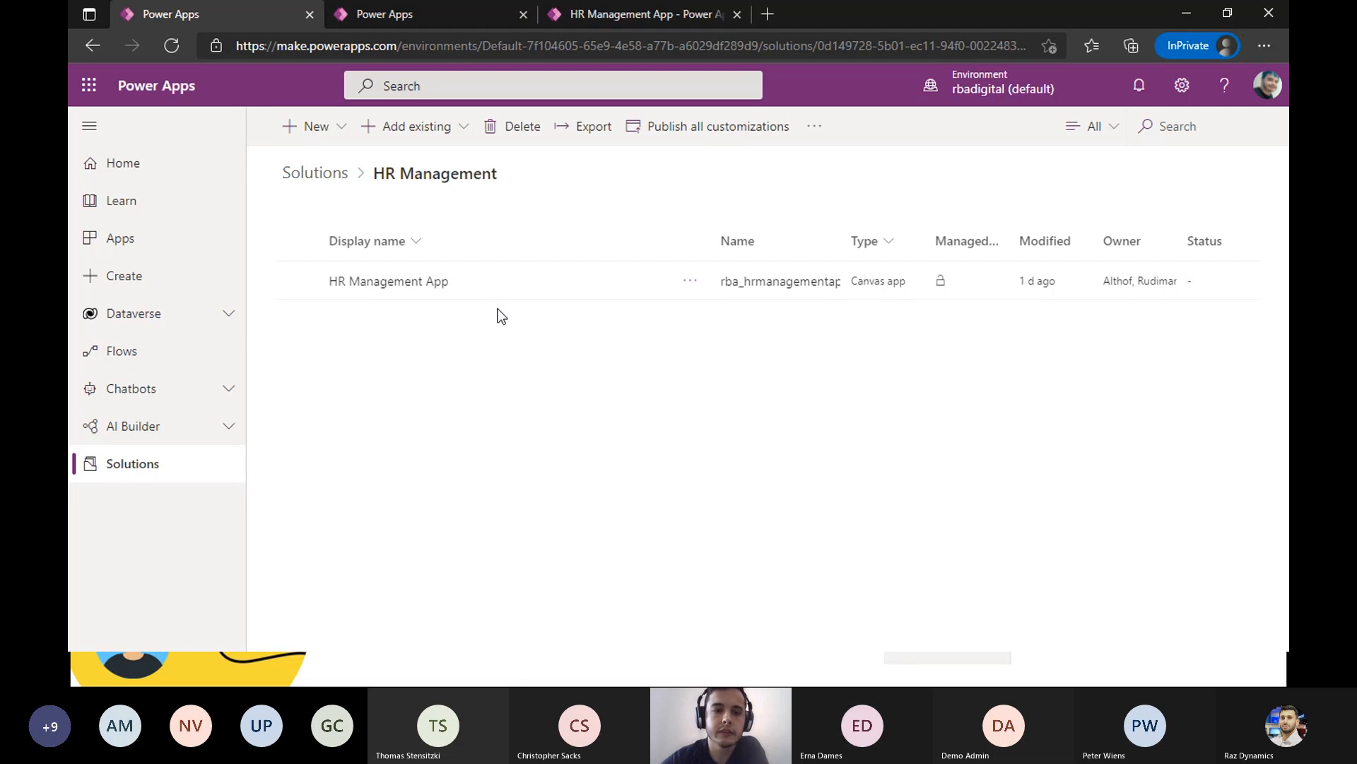
click(341, 138)
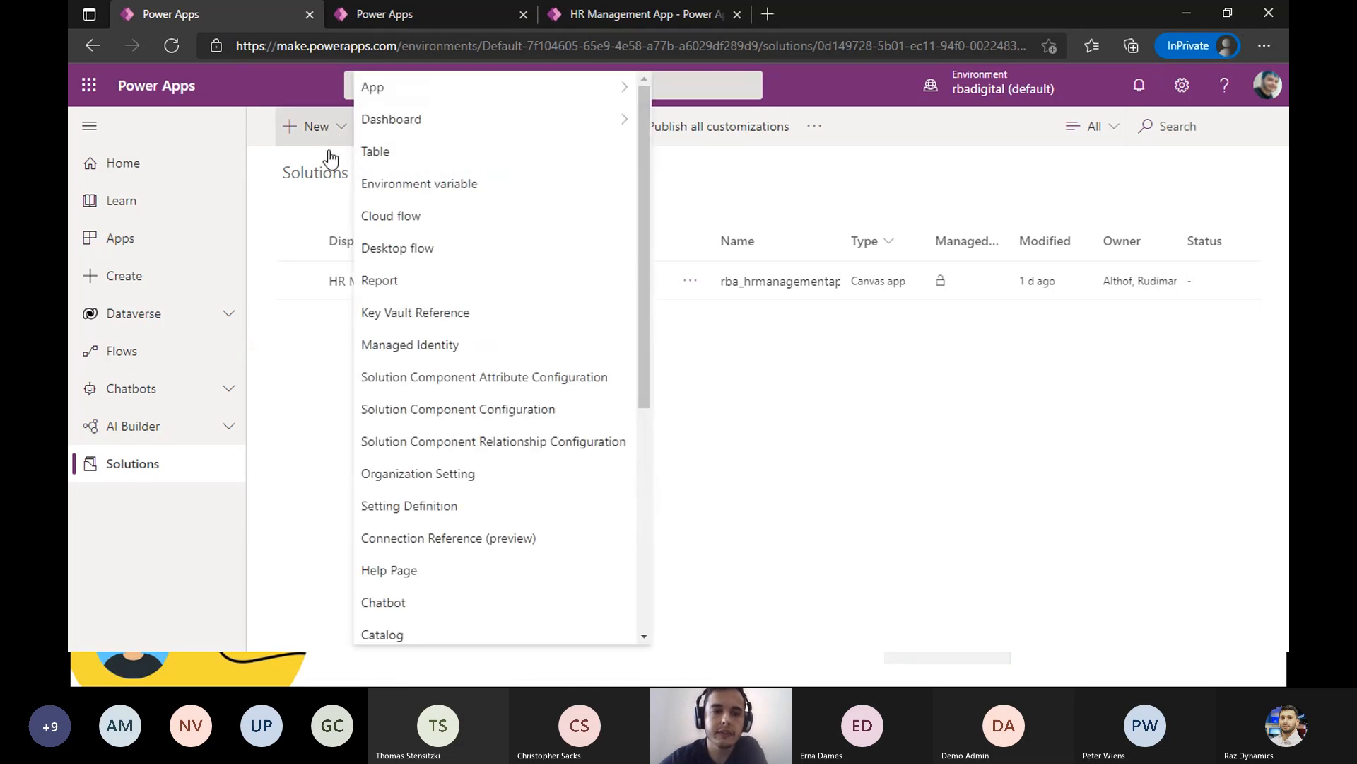
click(315, 442)
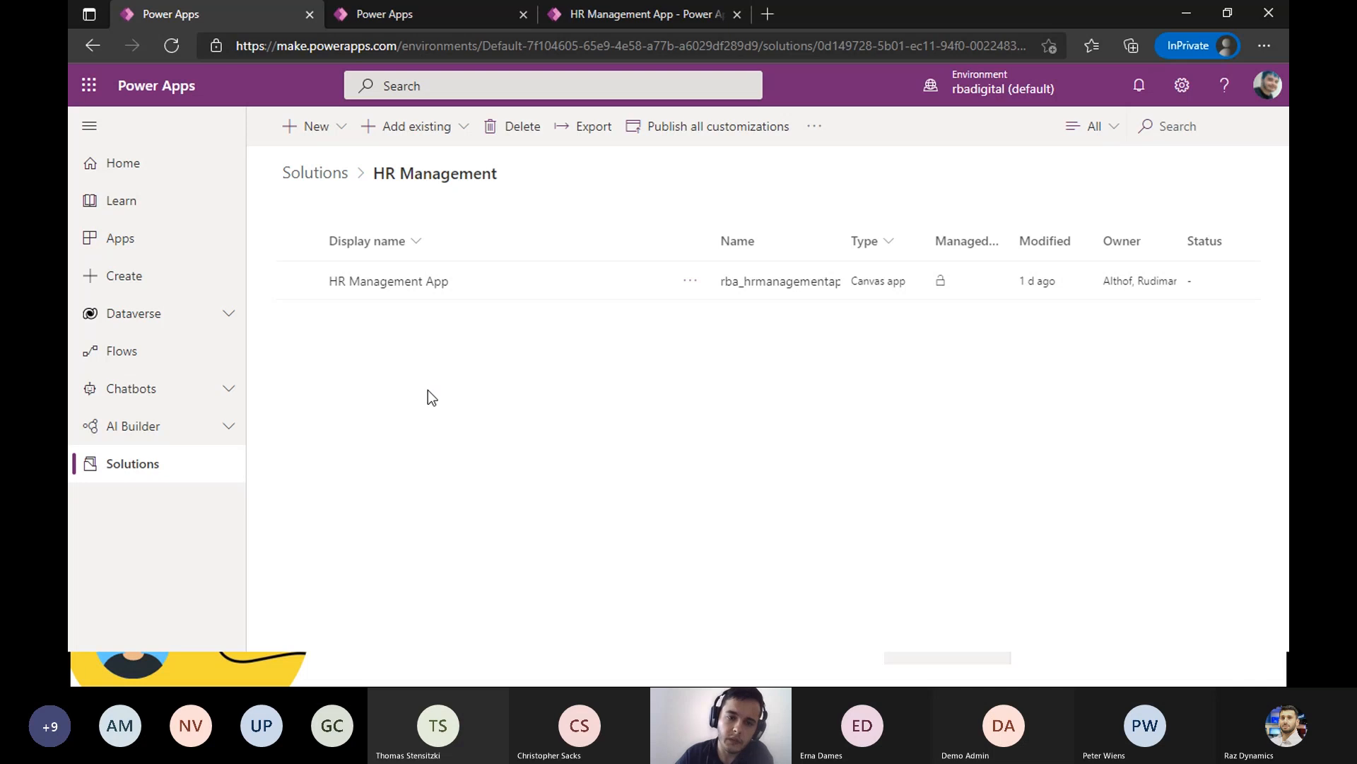
- Compare the Managed and Unmanaged export options for the HR Management solution, and close the export settings without exporting
click(596, 146)
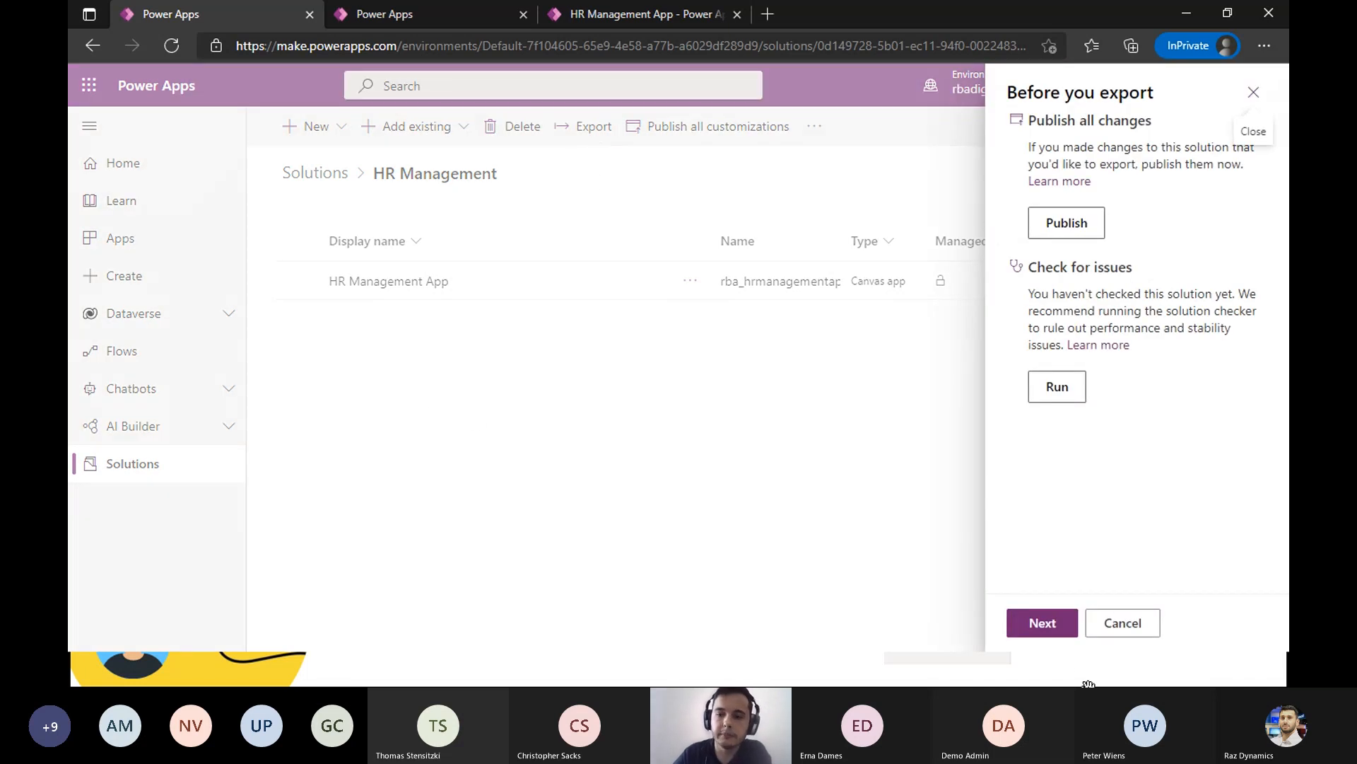
click(1042, 623)
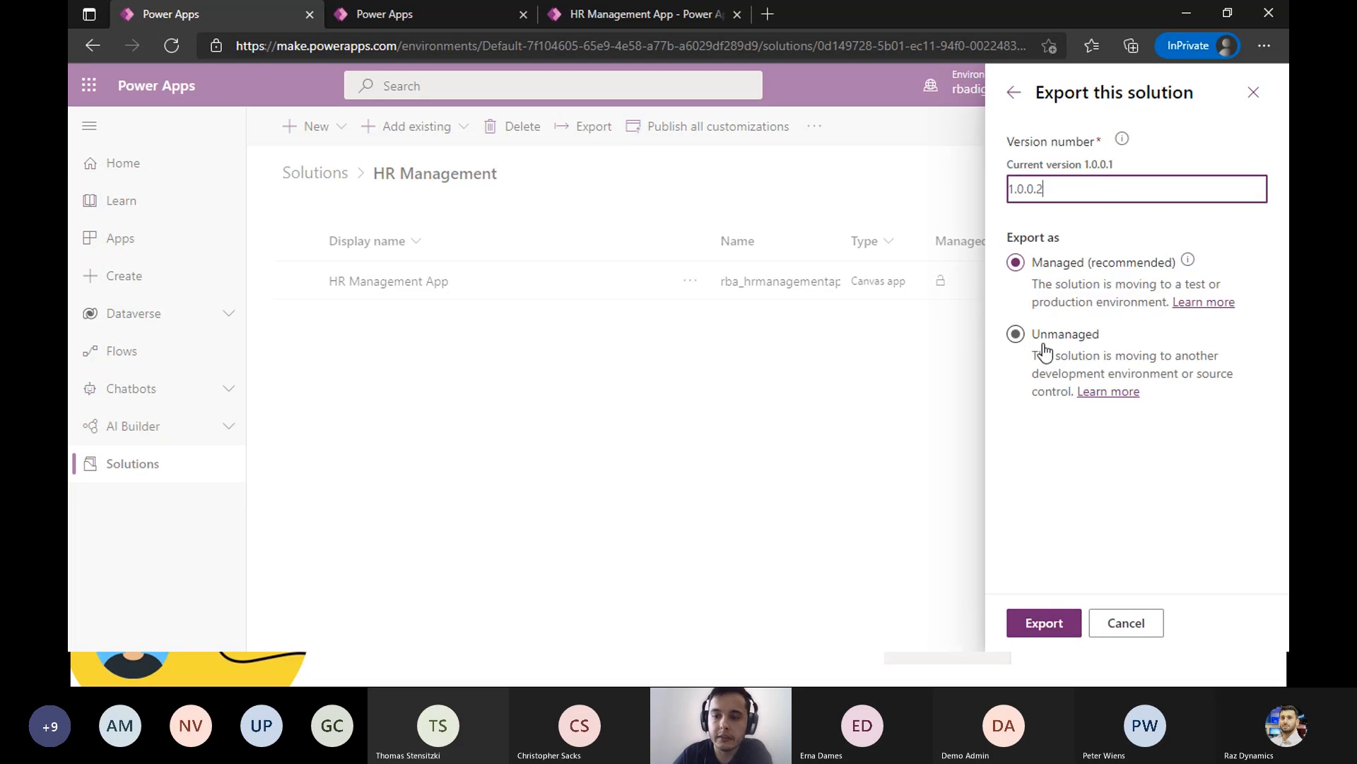
click(1014, 334)
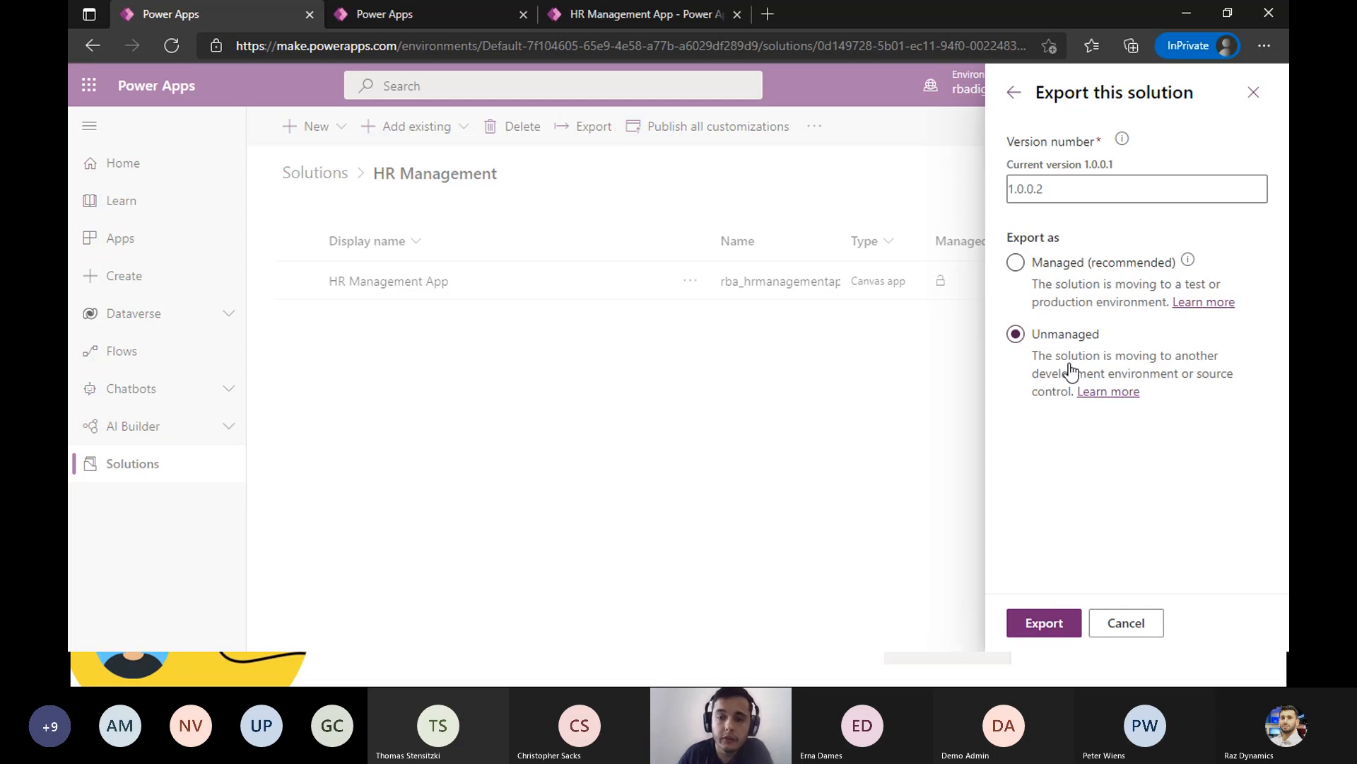
click(1066, 296)
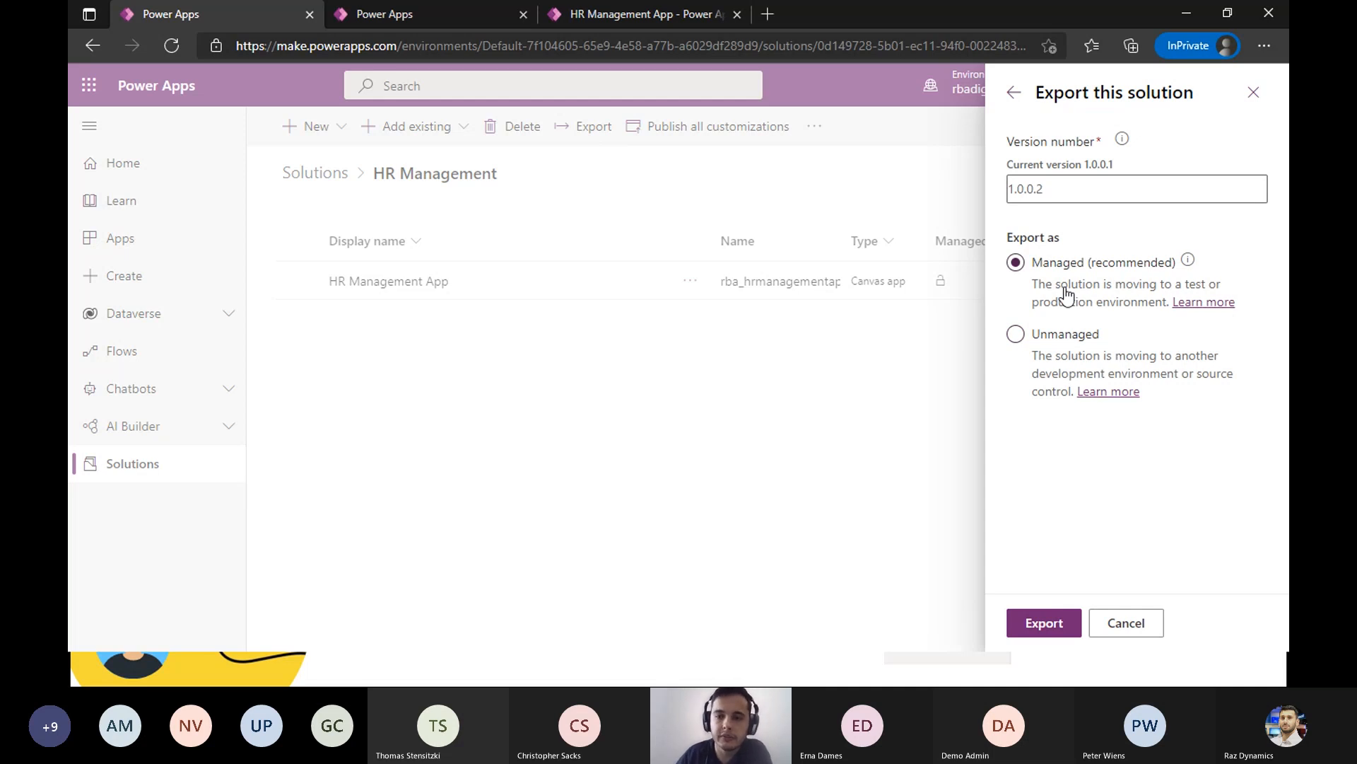
click(1072, 339)
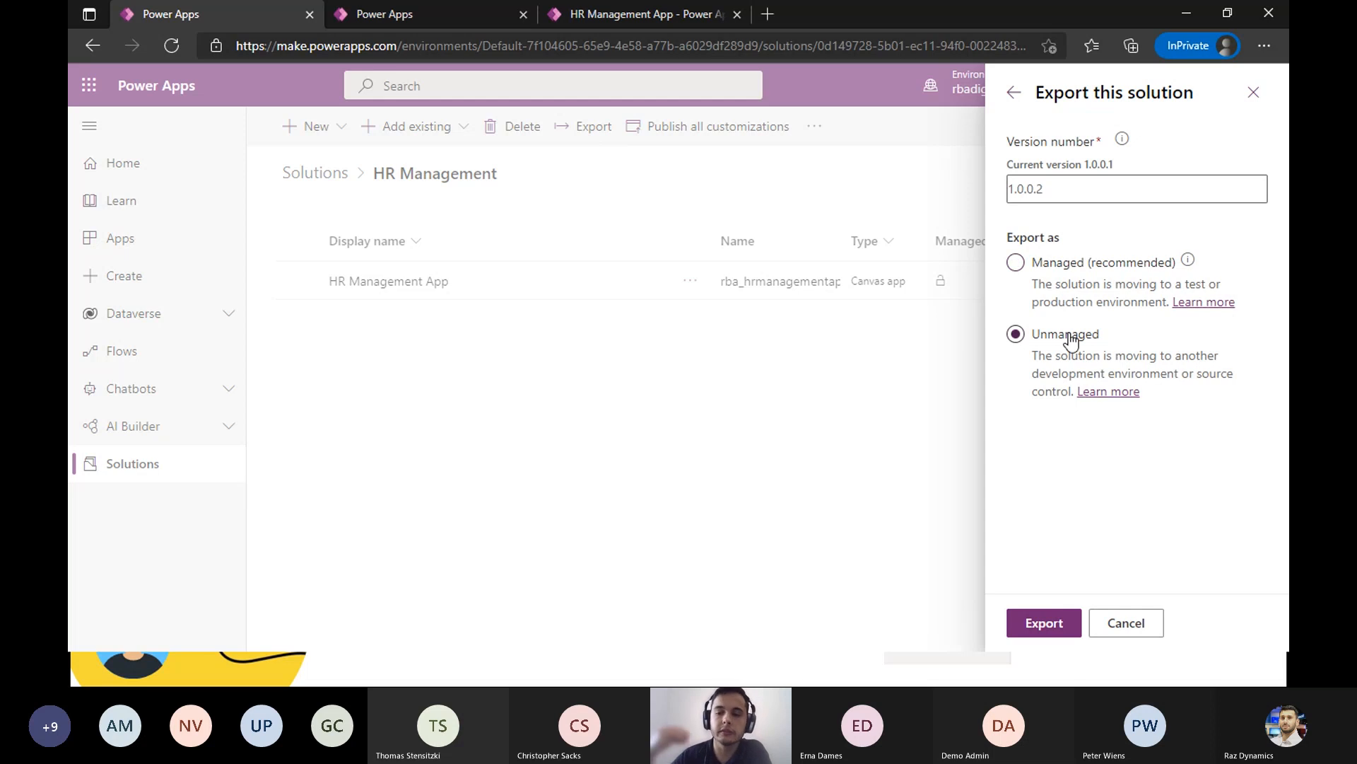
click(1071, 272)
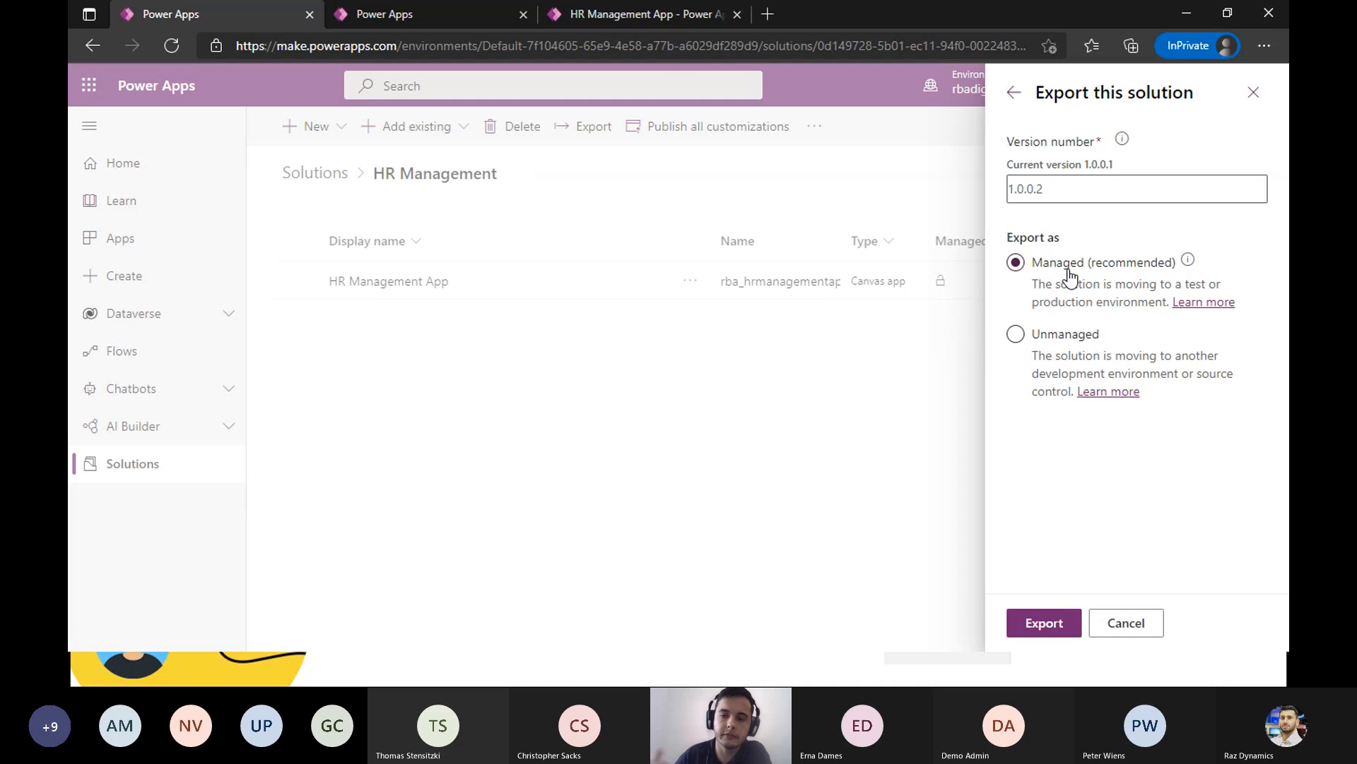
click(1252, 94)
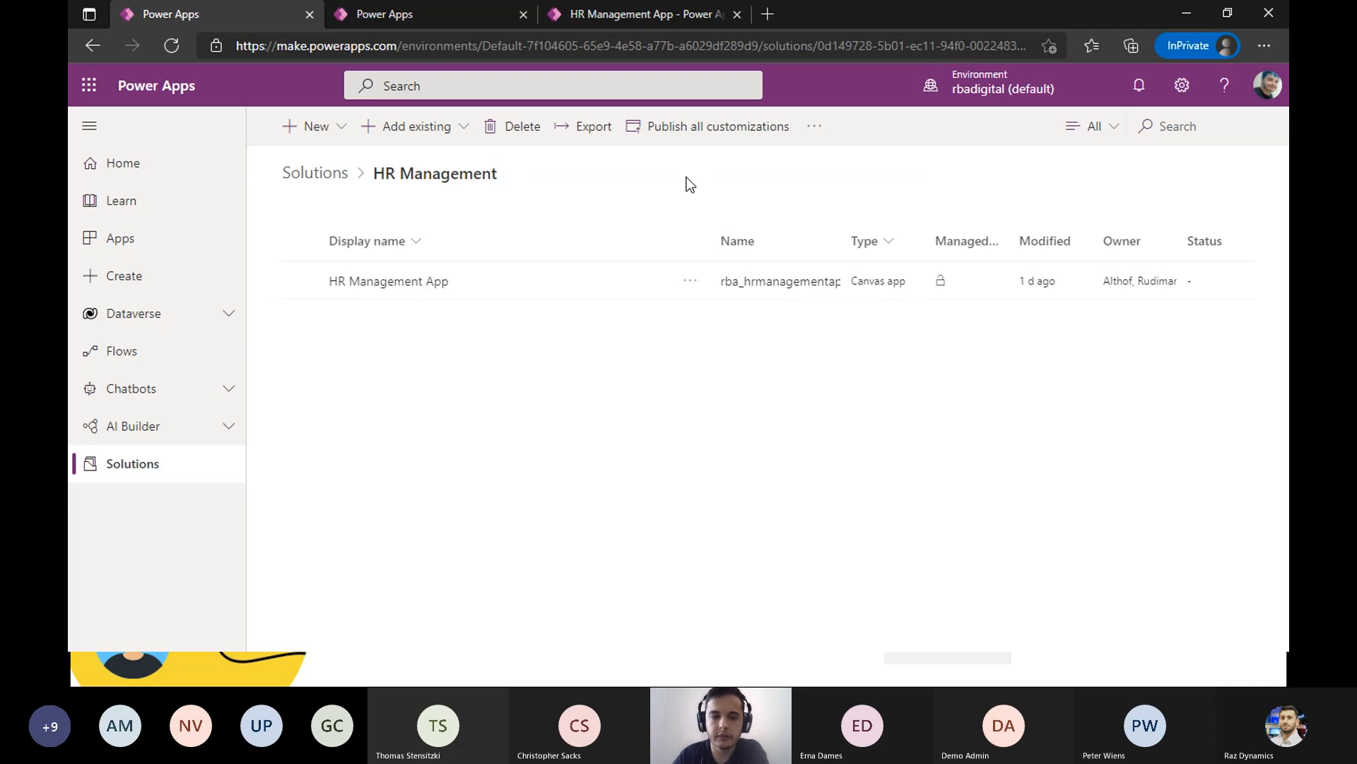
- Switch from the browser to the slide presentation showing the "One last important tip!" slide on using solutions
key(alt+Tab)
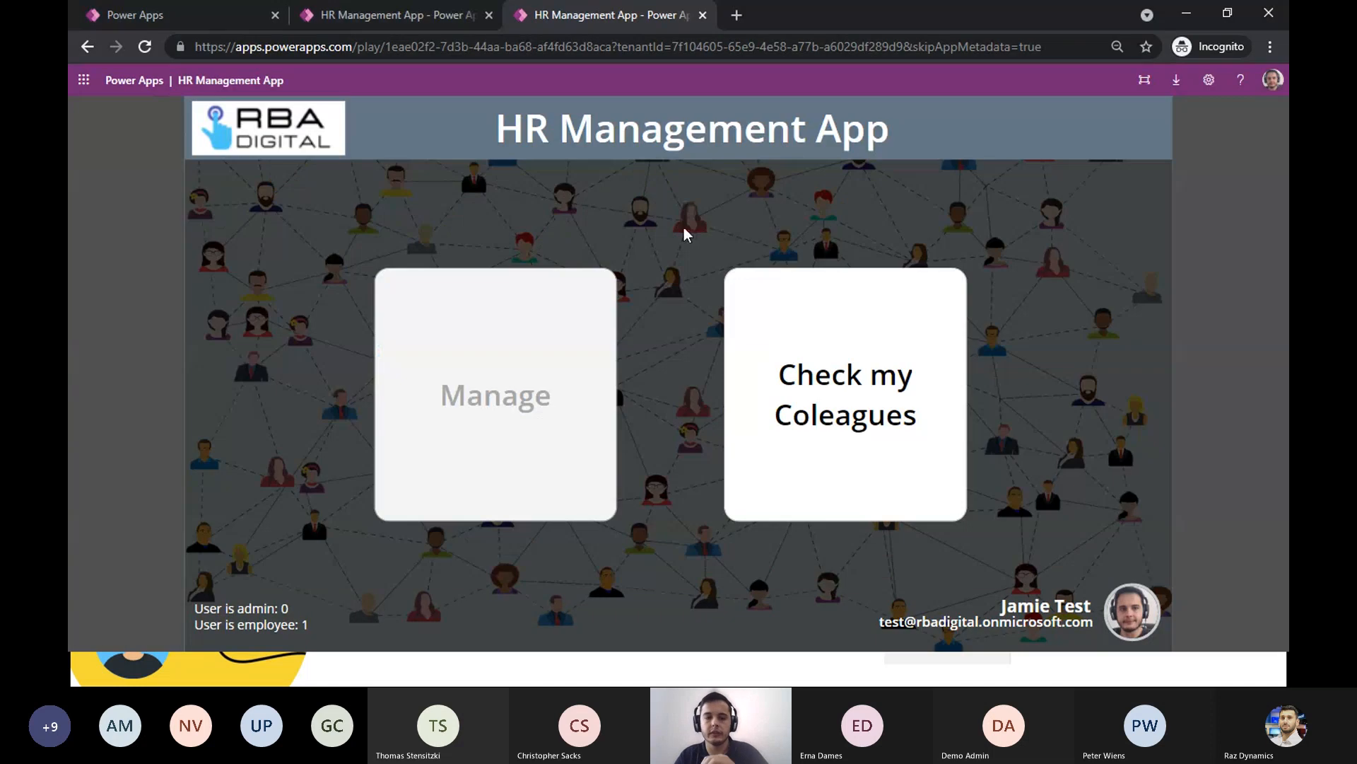
key(alt+Tab)
key(alt+Tab)
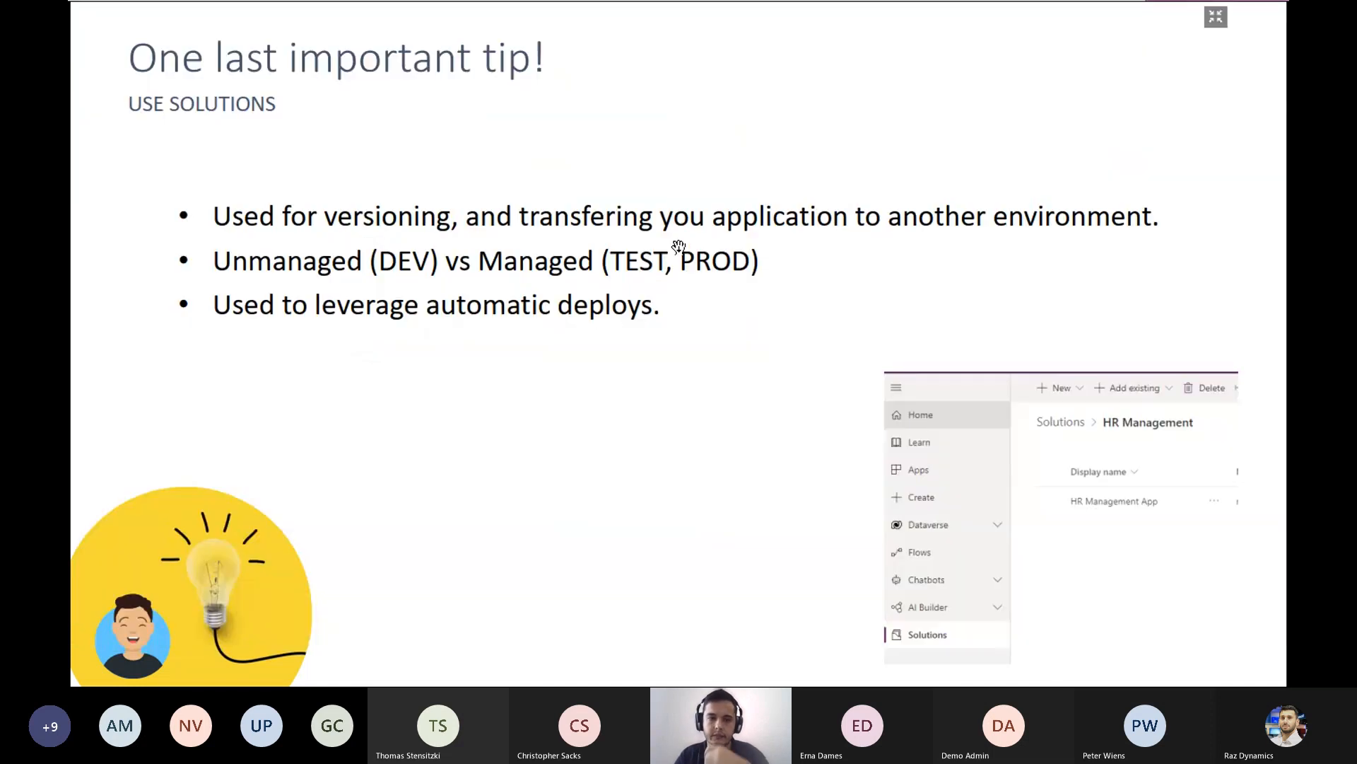